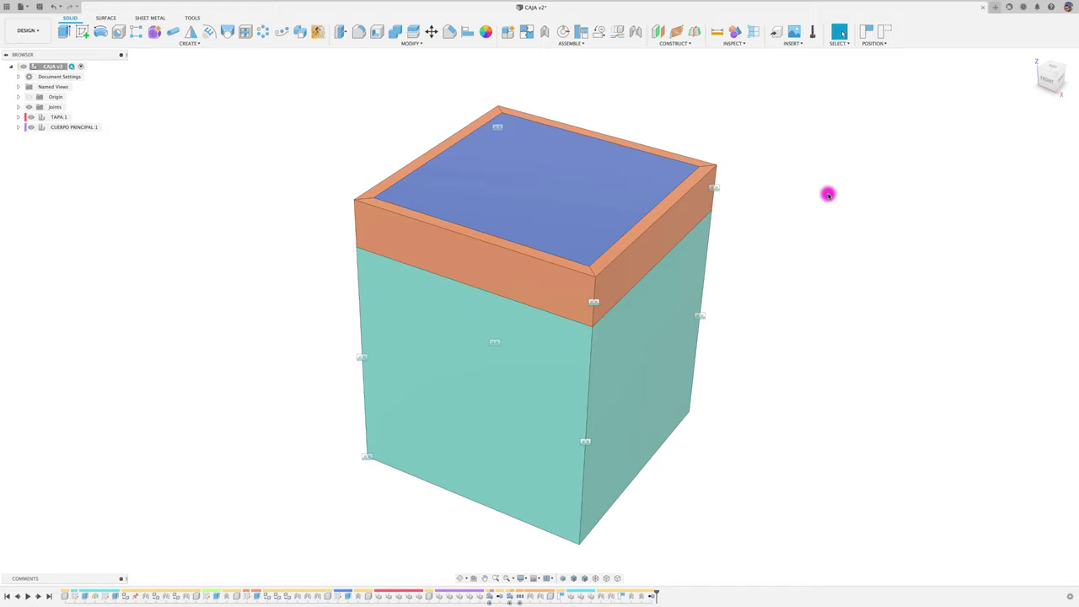
- Open the McMaster-Carr component catalog, enlarge its window, and search for 'hinges'
click(797, 43)
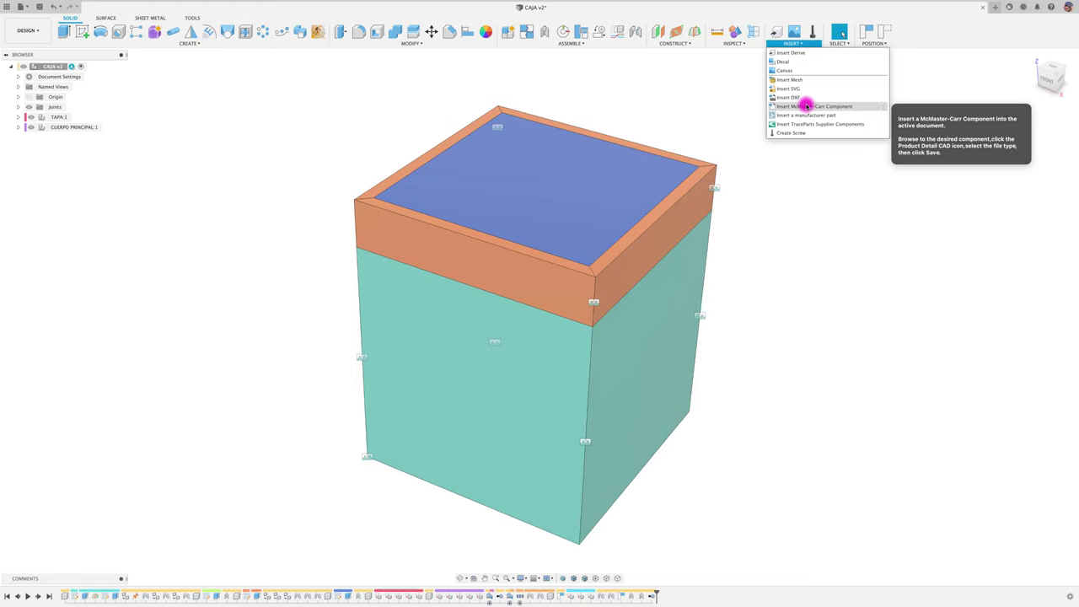
click(807, 107)
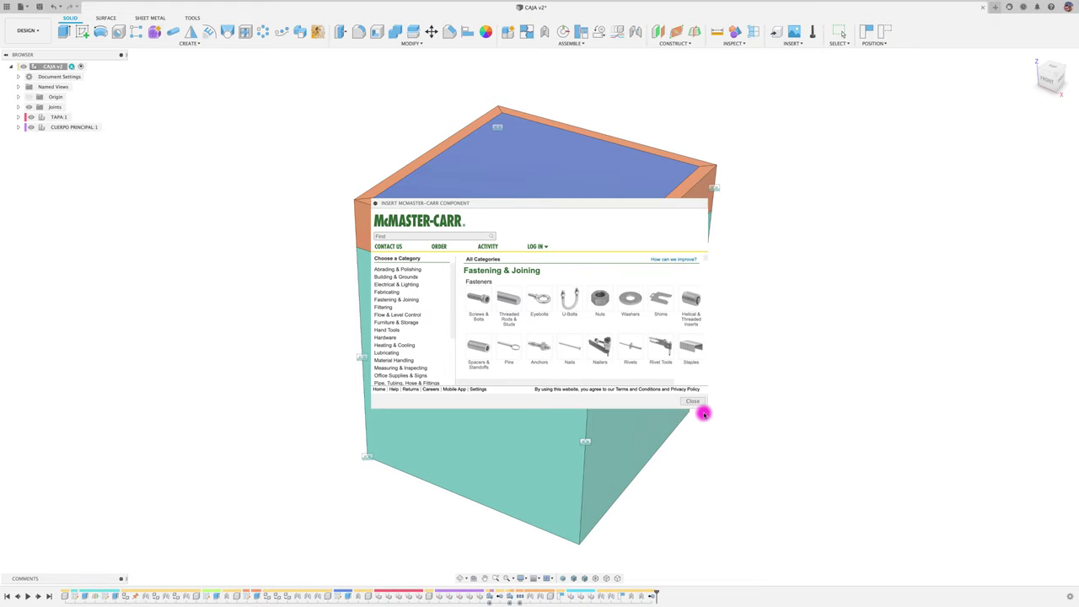
drag(706, 407, 843, 497)
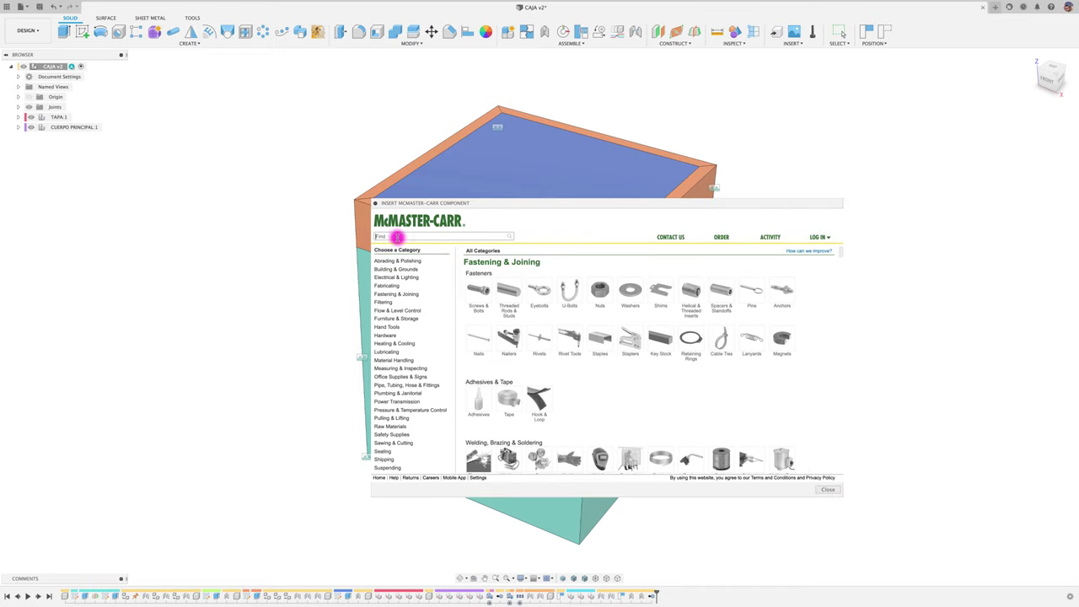
text(hinges)
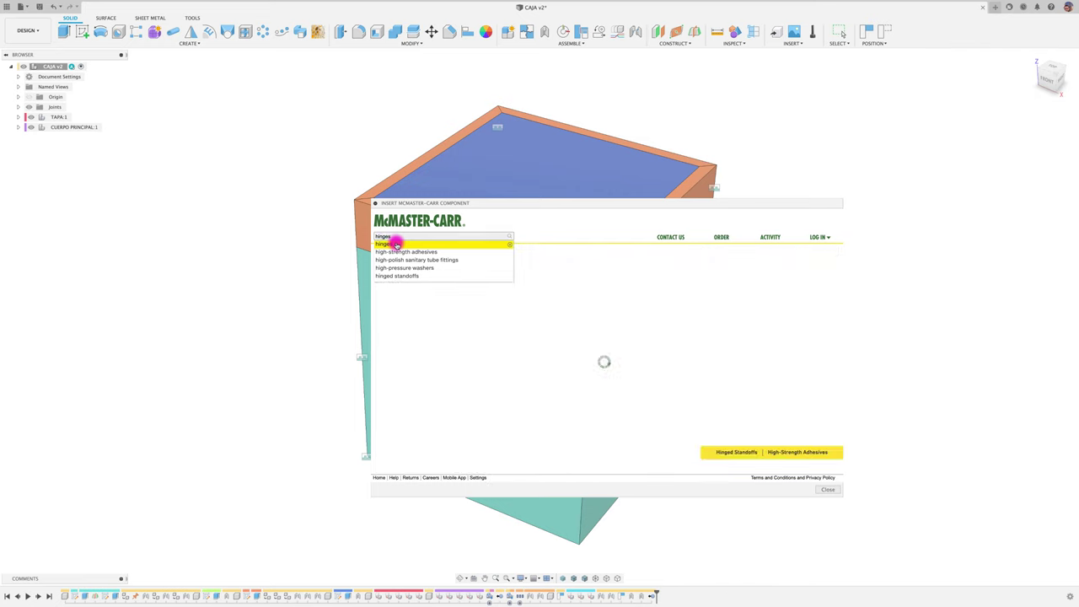
click(392, 243)
drag(569, 205, 517, 91)
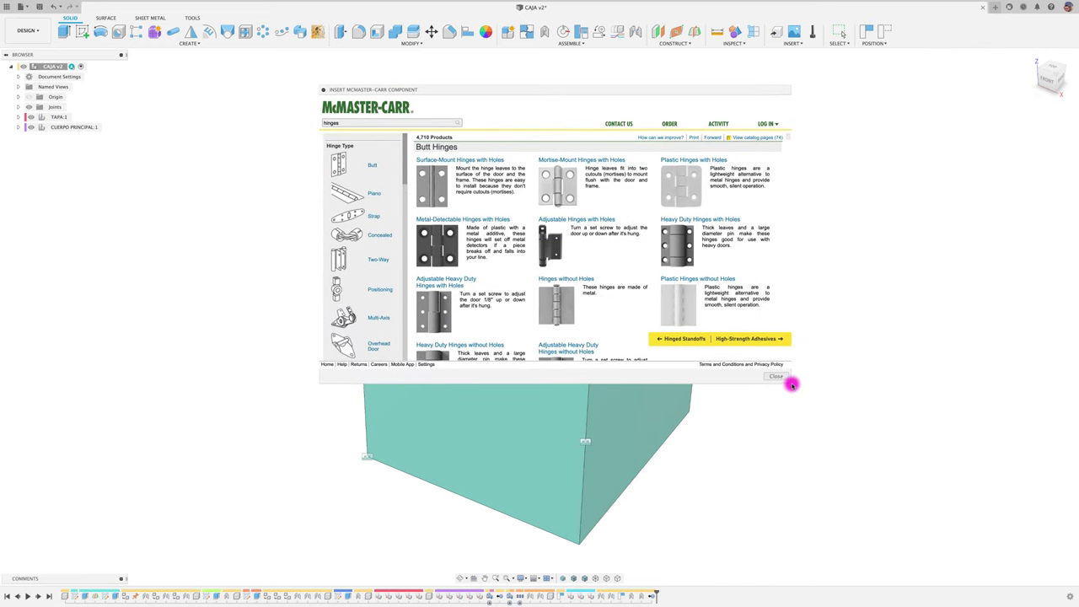
- Filter the hinge results to Butt, Surface-Mount Hinges with Holes, and 1" to 1.99" door leaf height
drag(790, 382, 922, 520)
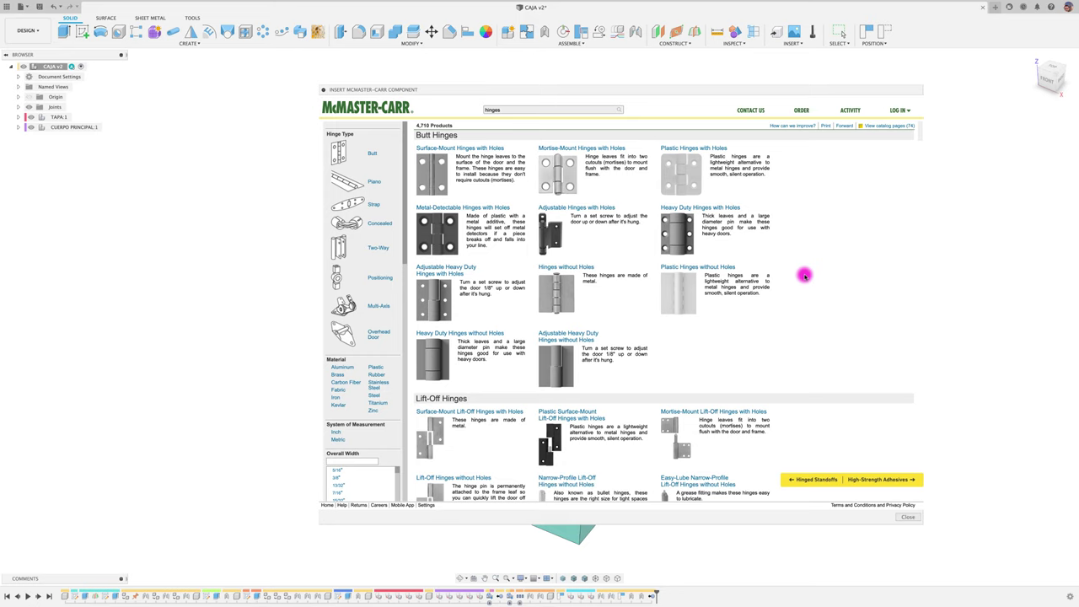
scroll(804, 283, down, 2)
scroll(804, 282, down, 3)
scroll(803, 284, down, 3)
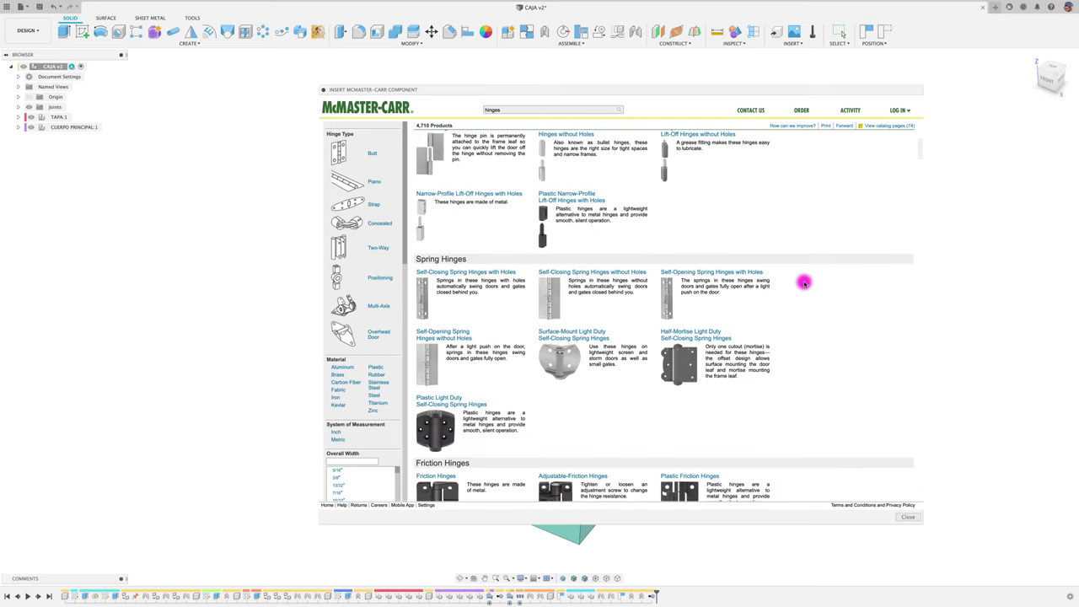
scroll(804, 283, up, 5)
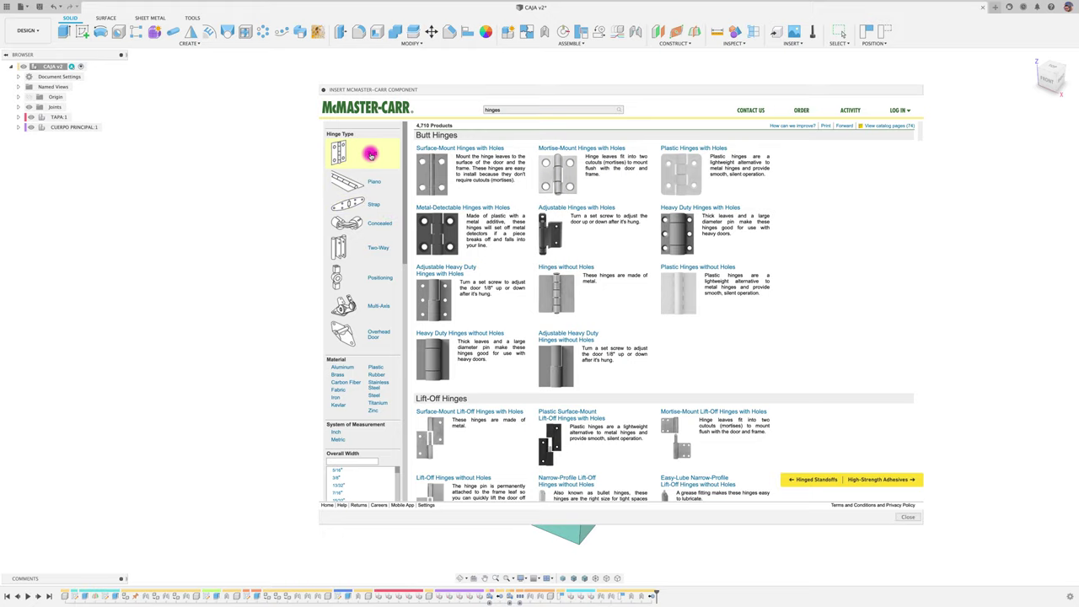
click(370, 155)
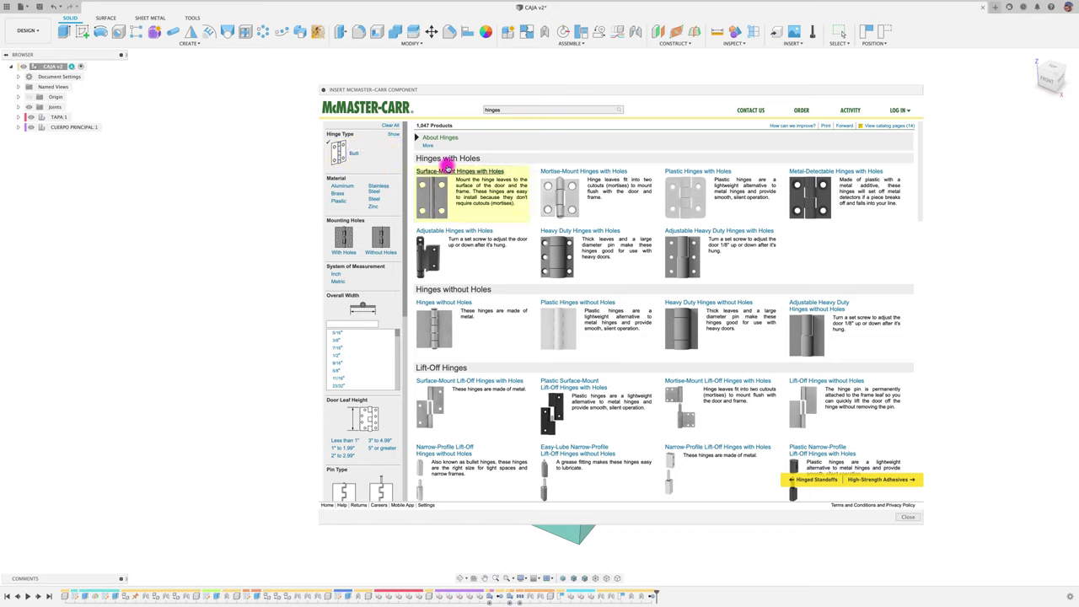
click(459, 172)
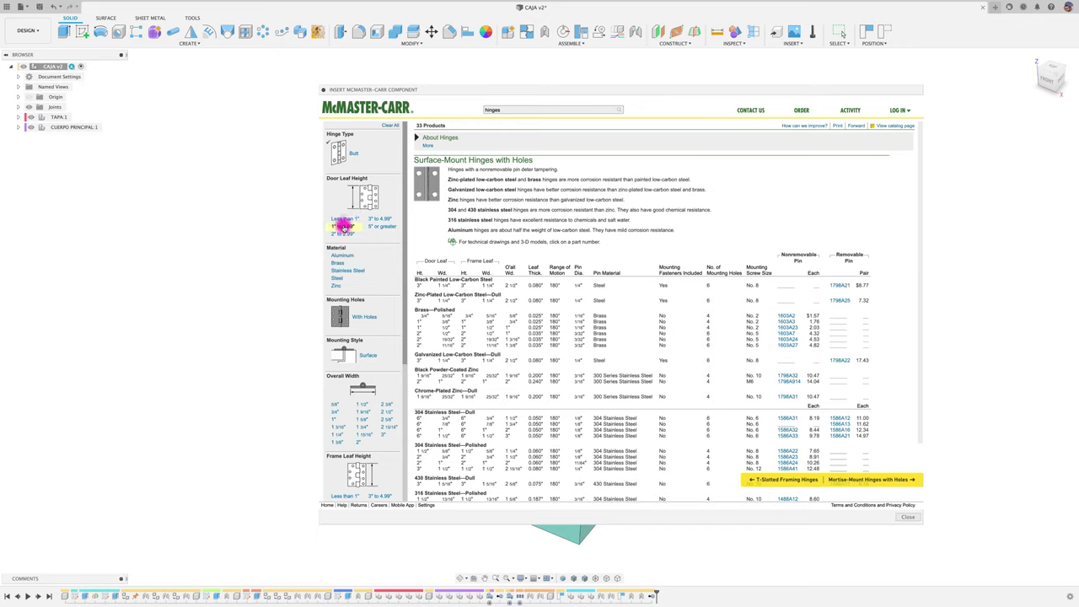
click(343, 225)
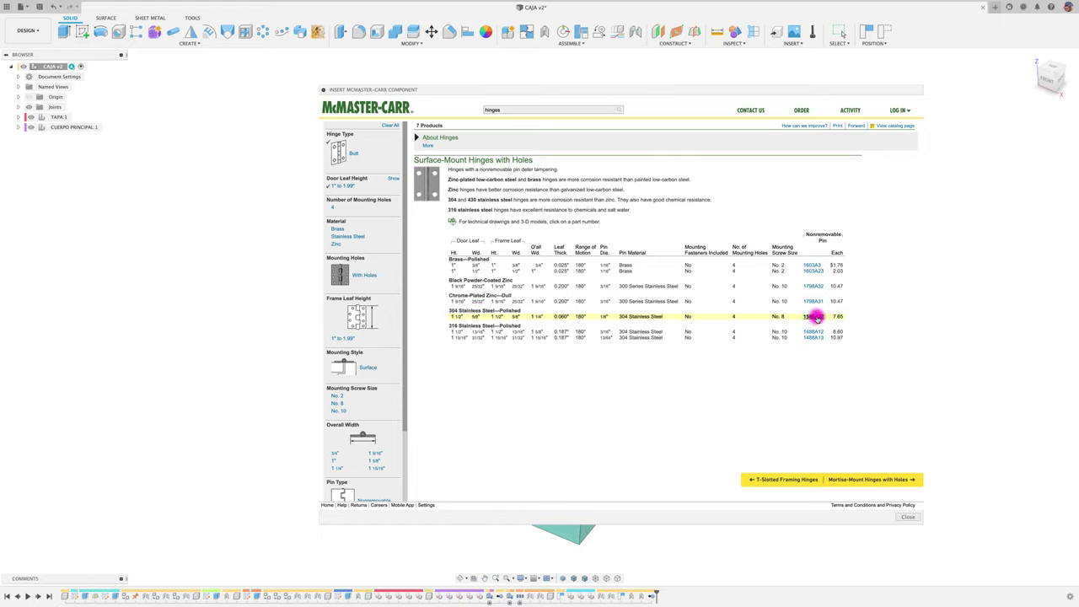
- Open the product detail page for stainless hinge 1586A22 and review its specs and drawing
click(815, 318)
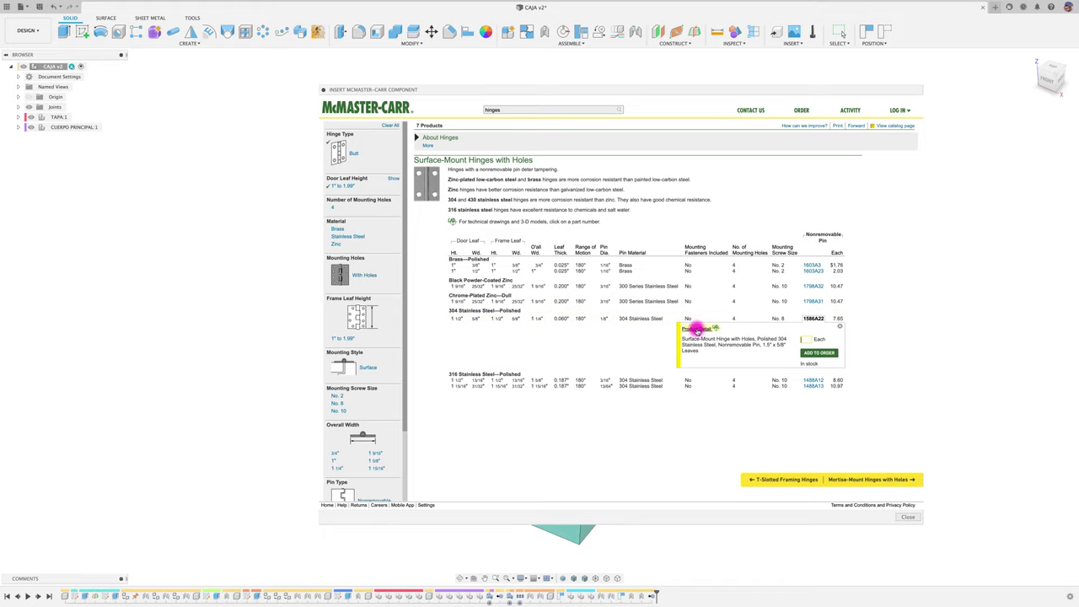
click(693, 327)
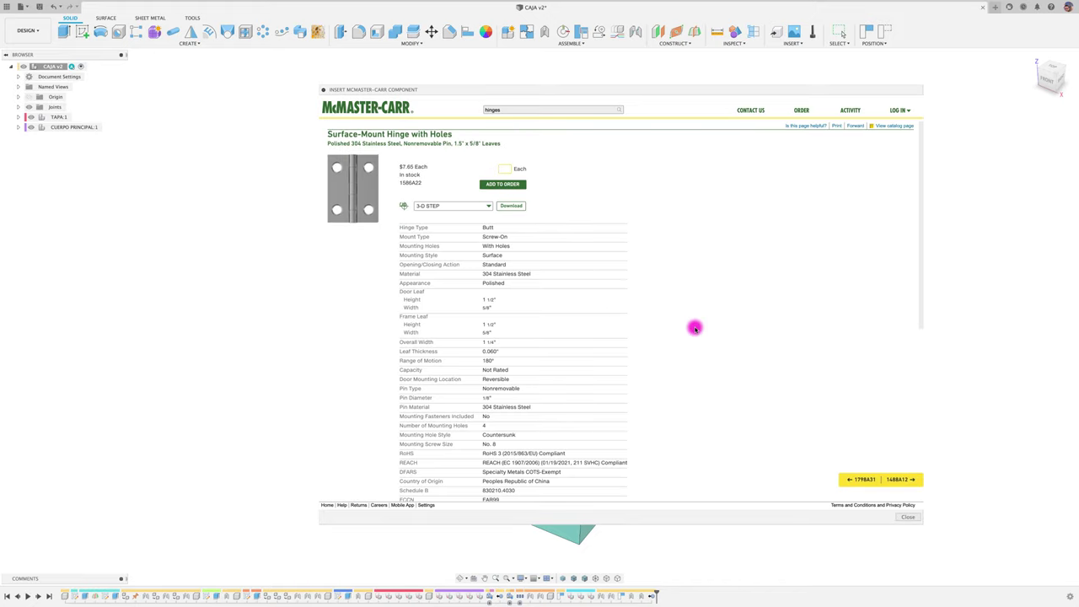
scroll(746, 302, down, 5)
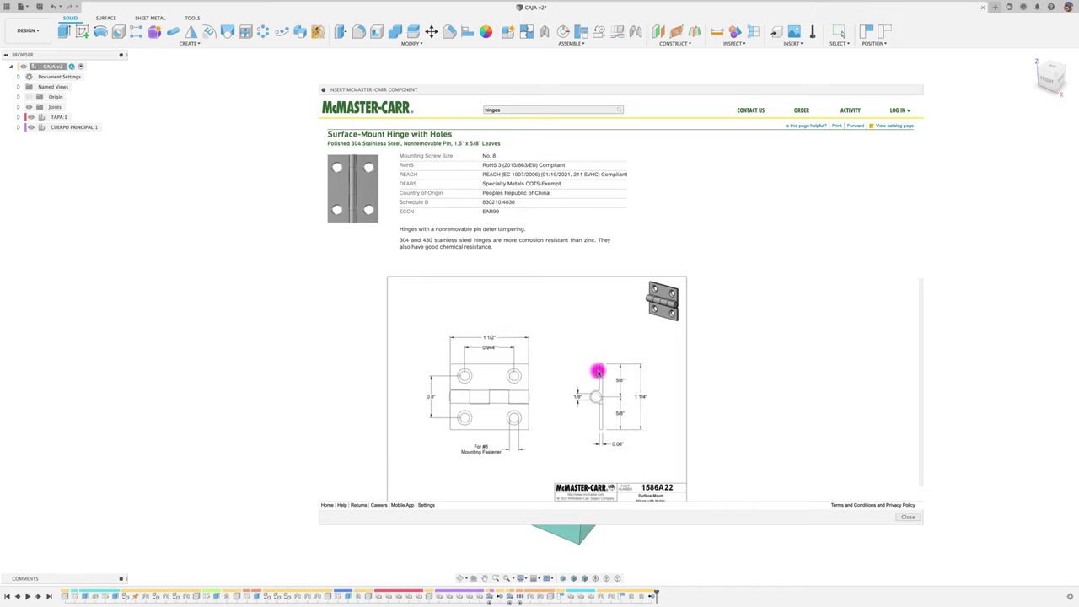
scroll(563, 384, up, 2)
scroll(564, 384, up, 1)
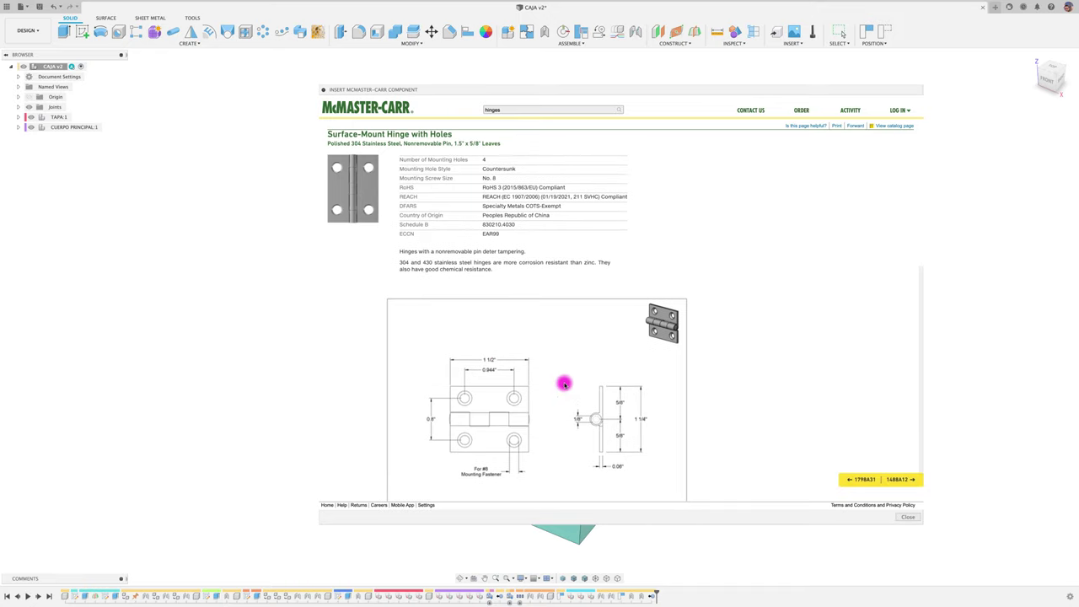
scroll(567, 384, up, 1)
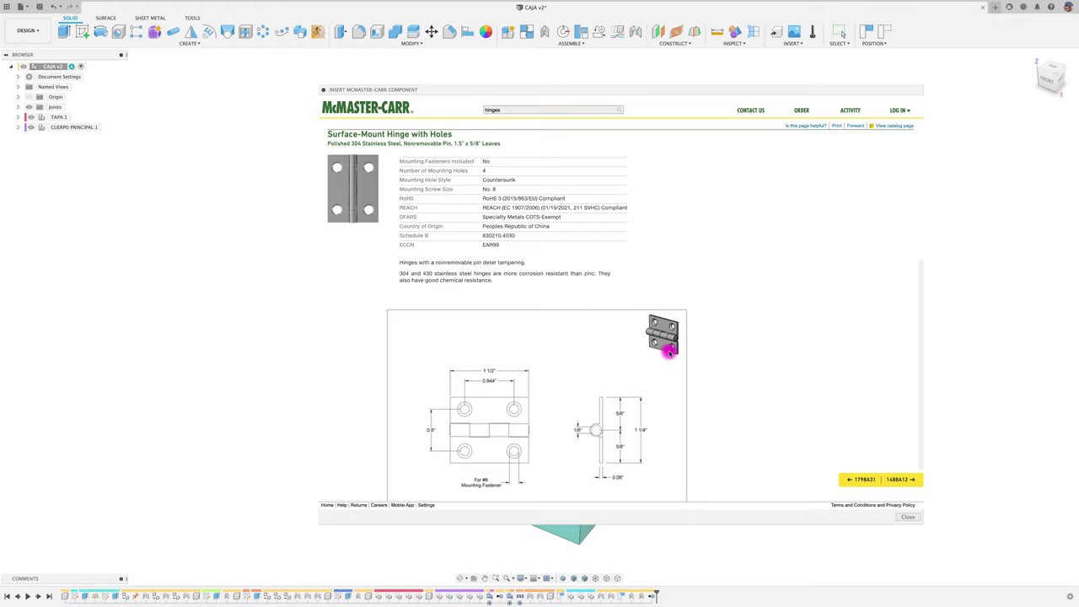
scroll(567, 348, up, 5)
scroll(567, 349, up, 1)
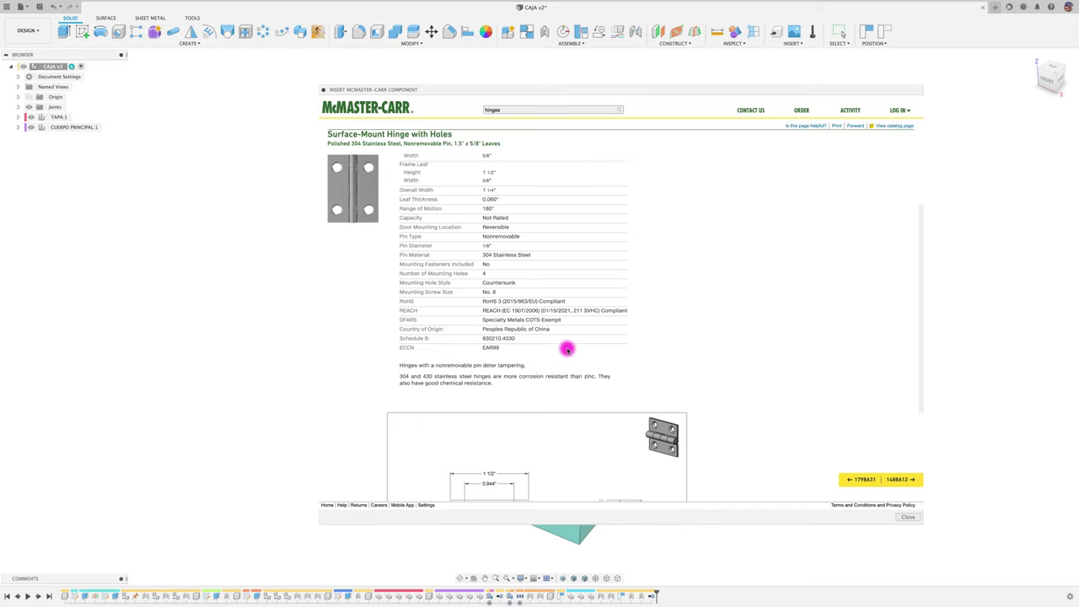
scroll(567, 349, up, 9)
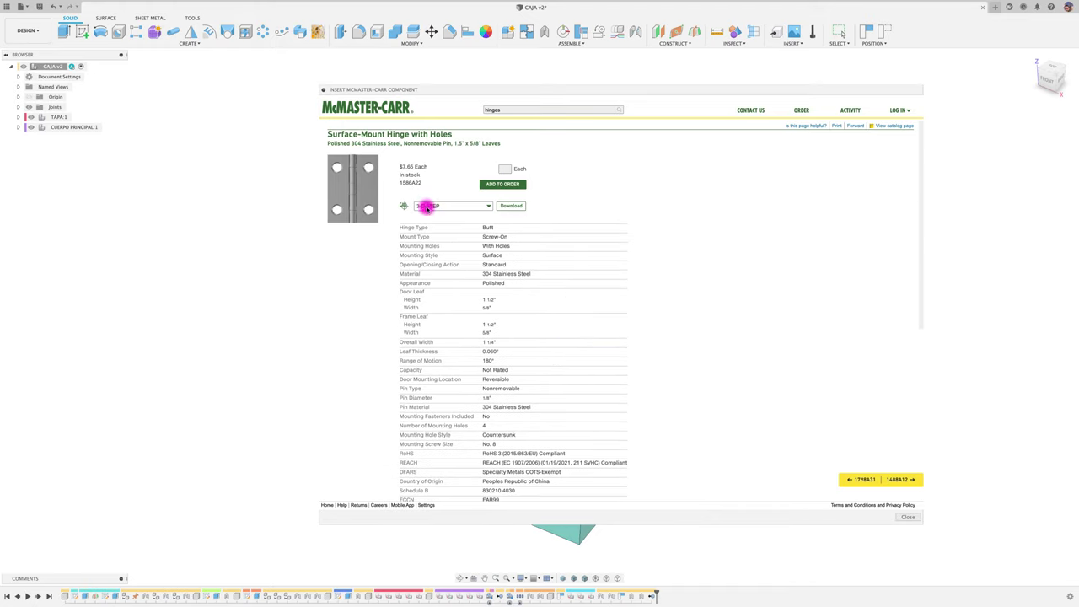
- Keep 3-D STEP as the CAD format and insert the hinge model into the design
click(490, 207)
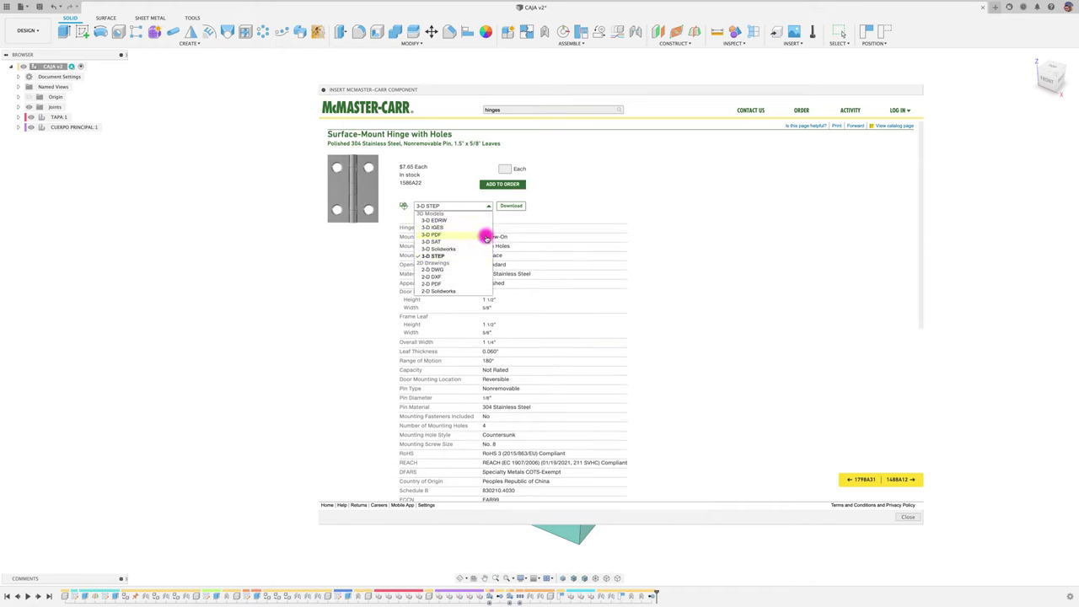
click(438, 256)
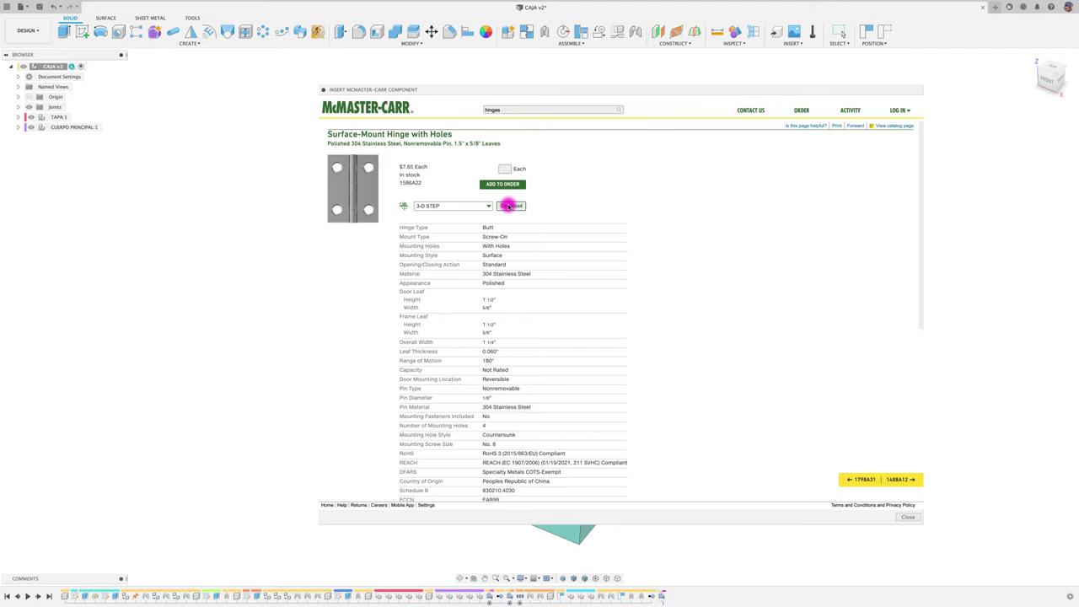
click(508, 206)
- Rotate the hinge 90° about Y and place it on the box's right face across the lid seam
drag(389, 453, 631, 522)
scroll(652, 303, up, 3)
scroll(675, 376, up, 2)
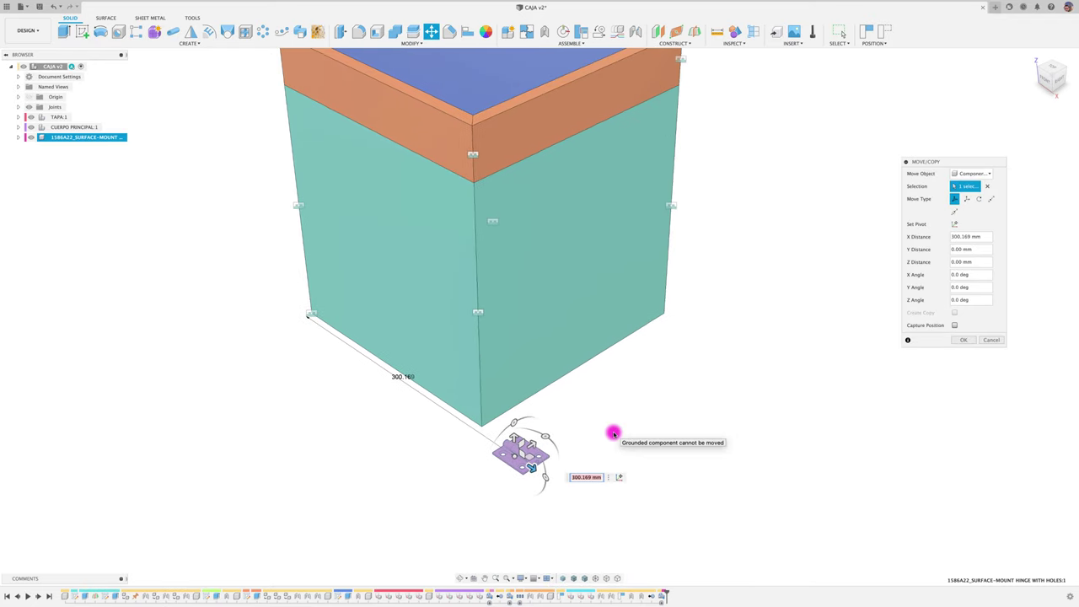
drag(514, 422, 494, 471)
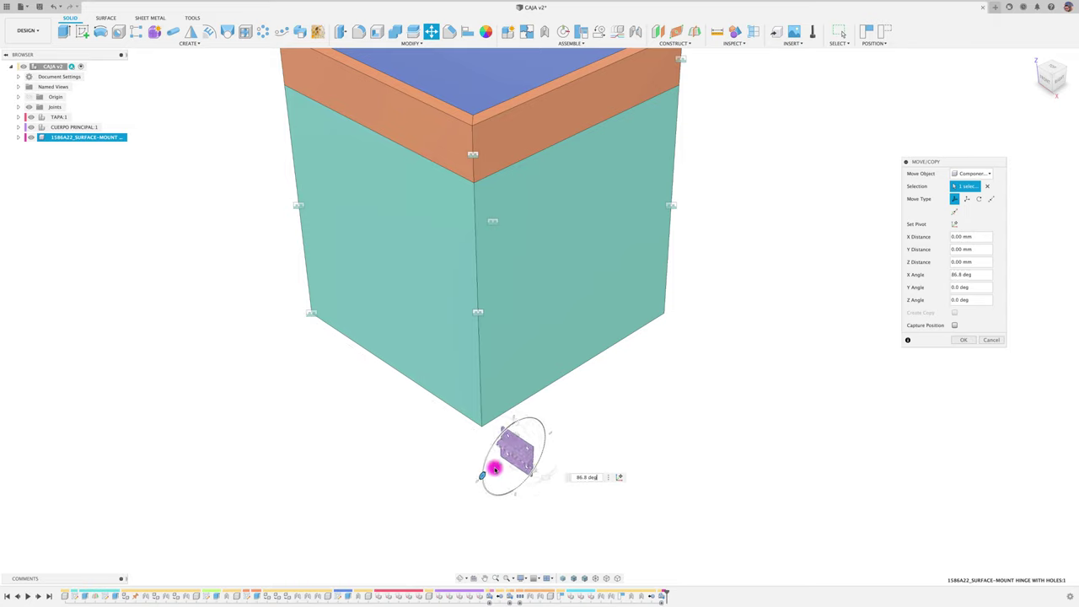
drag(547, 478, 554, 430)
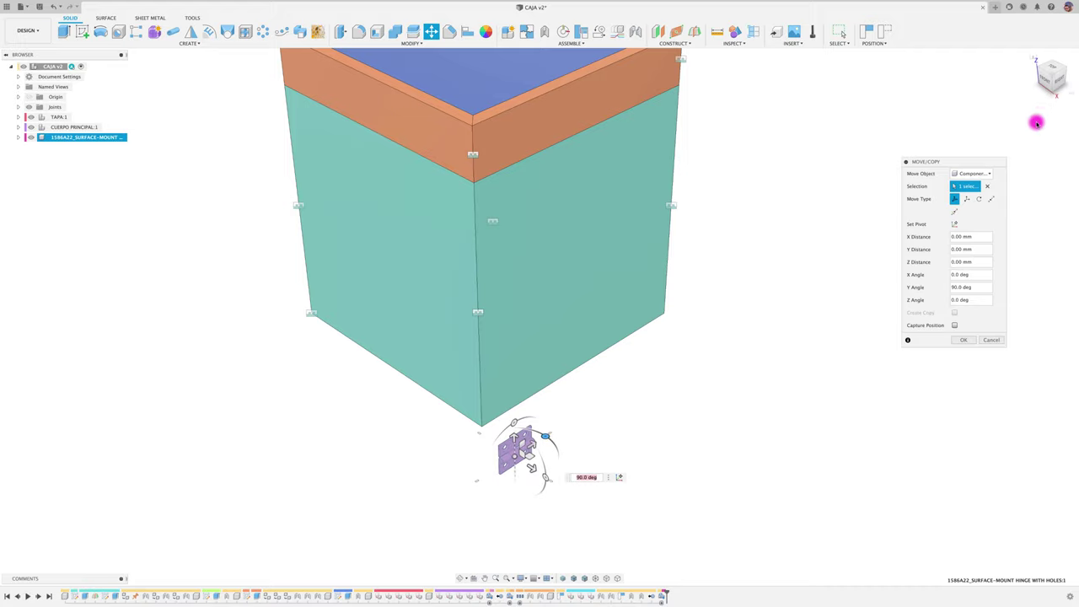
click(1061, 80)
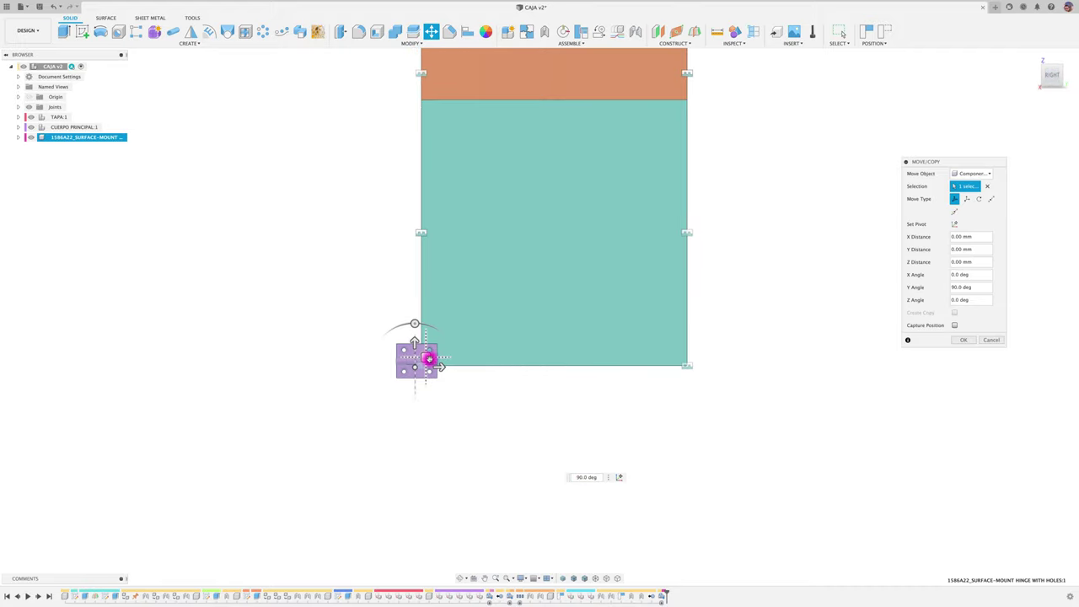
mouse_move(430, 361)
mouse_down()
mouse_move(447, 337)
mouse_move(481, 67)
mouse_move(462, 100)
mouse_move(649, 96)
mouse_move(476, 104)
mouse_up()
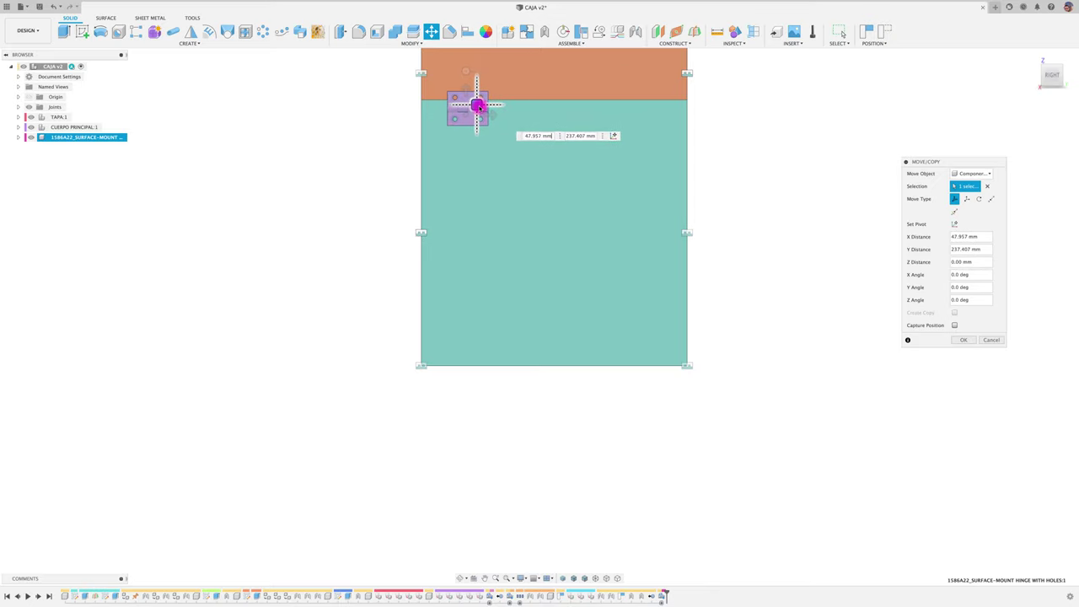
click(962, 340)
- Move the hinge off the box into open space and expand its bodies in the browser
key(F6)
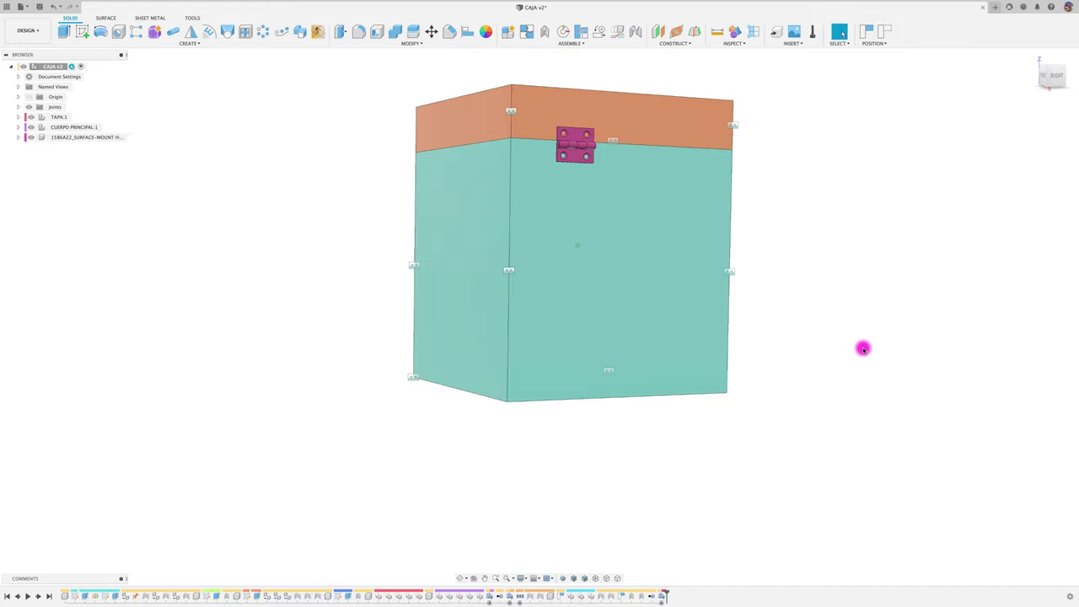
scroll(671, 285, up, 5)
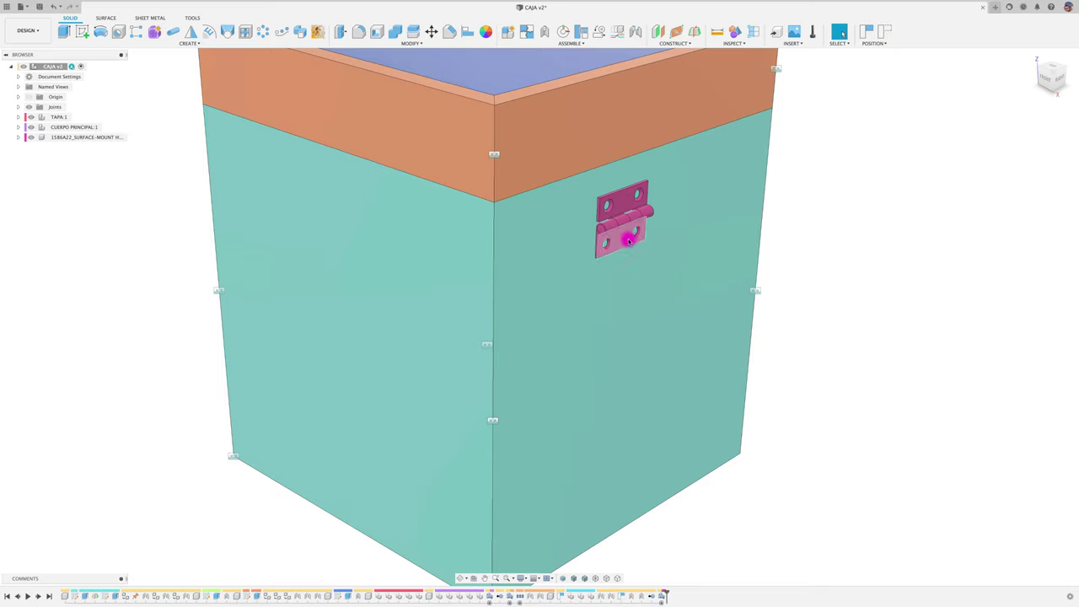
drag(626, 233, 823, 291)
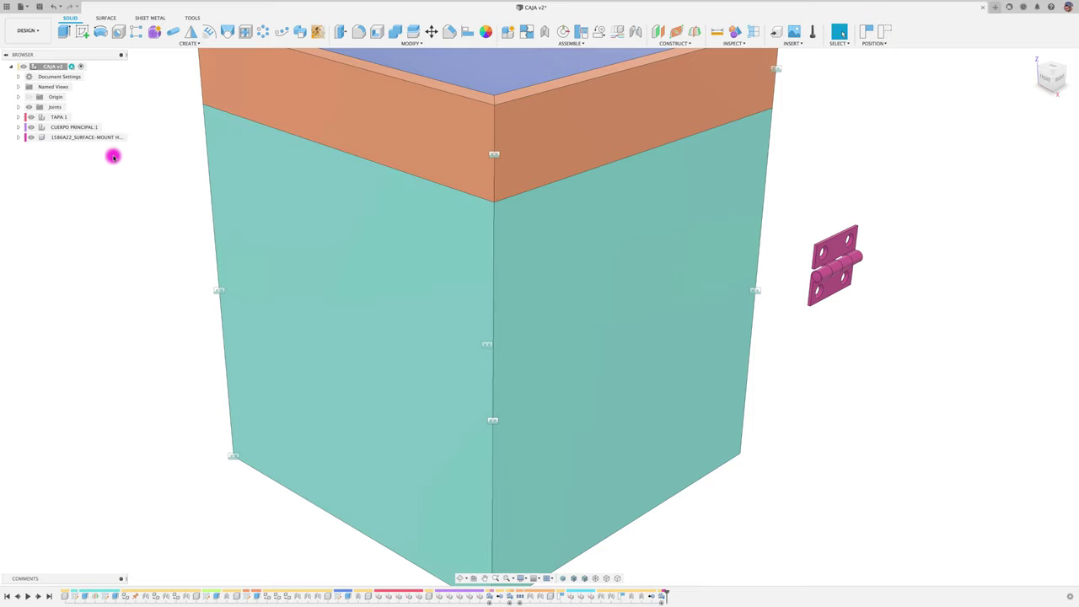
click(92, 137)
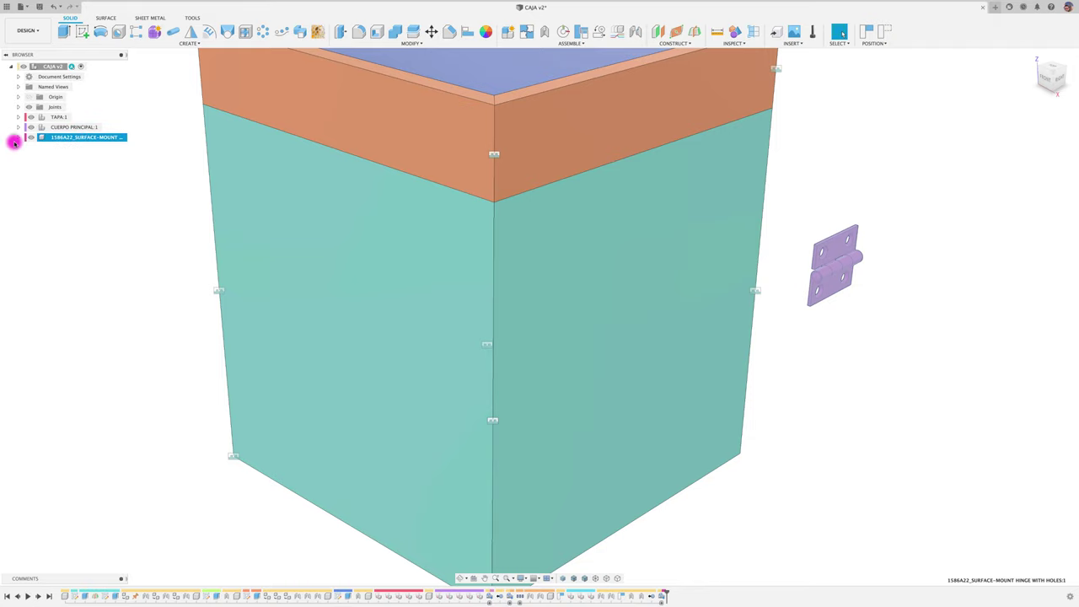
click(19, 137)
click(65, 158)
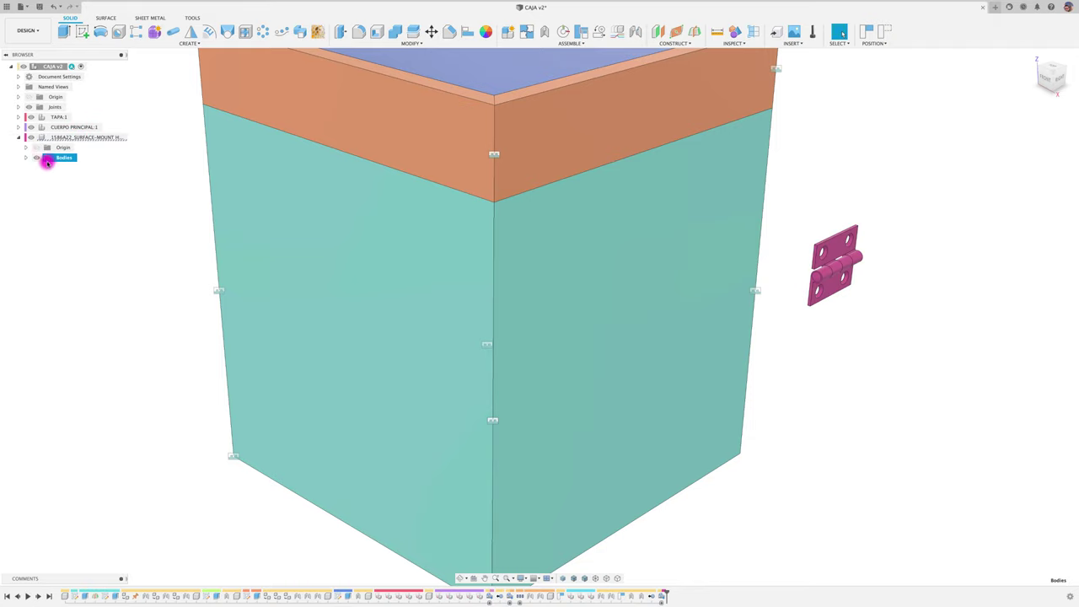
click(25, 158)
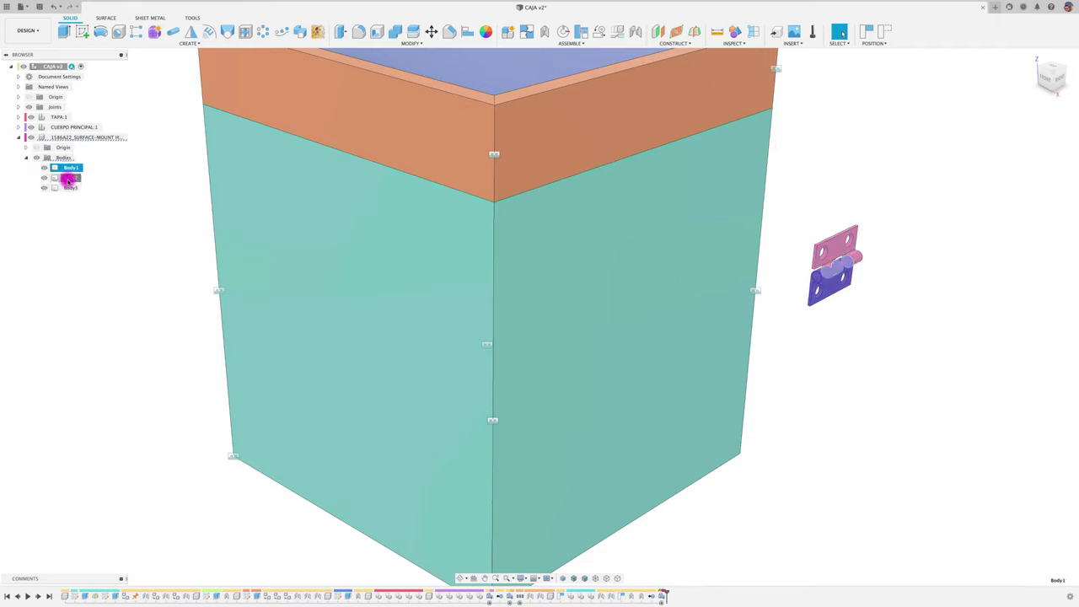
click(115, 228)
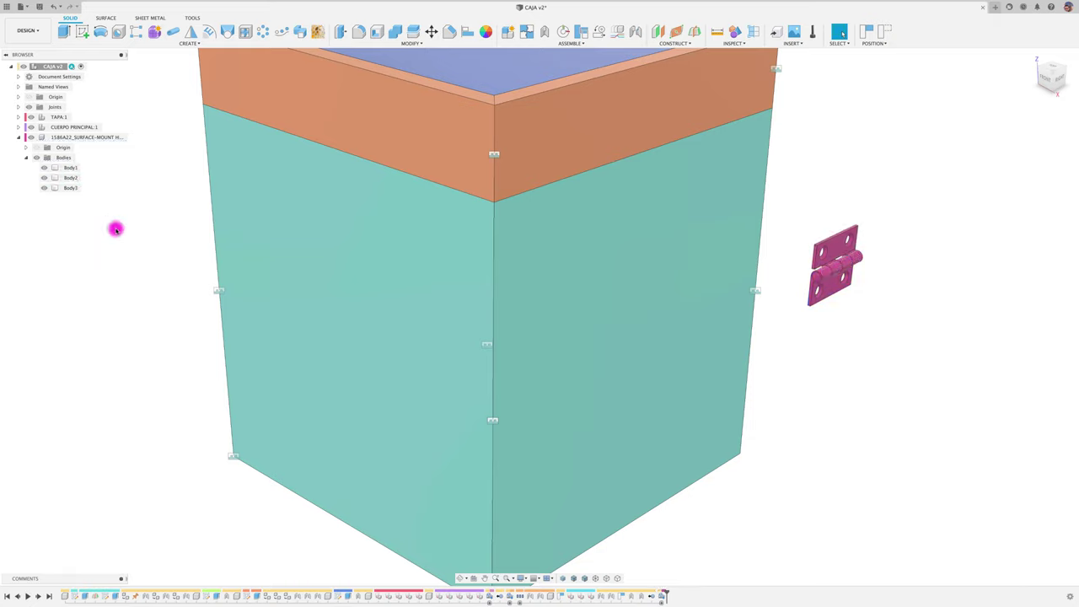
key(F6)
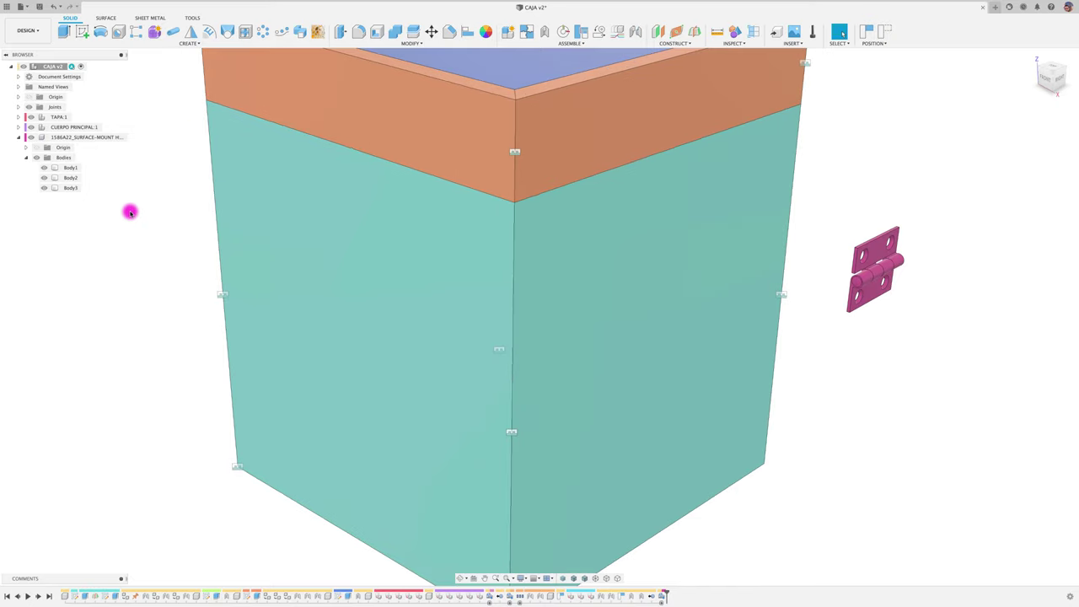
- Convert Body1–Body3 into Component14, Component15 and Component16 with Create Components from Bodies
shift+click(70, 178)
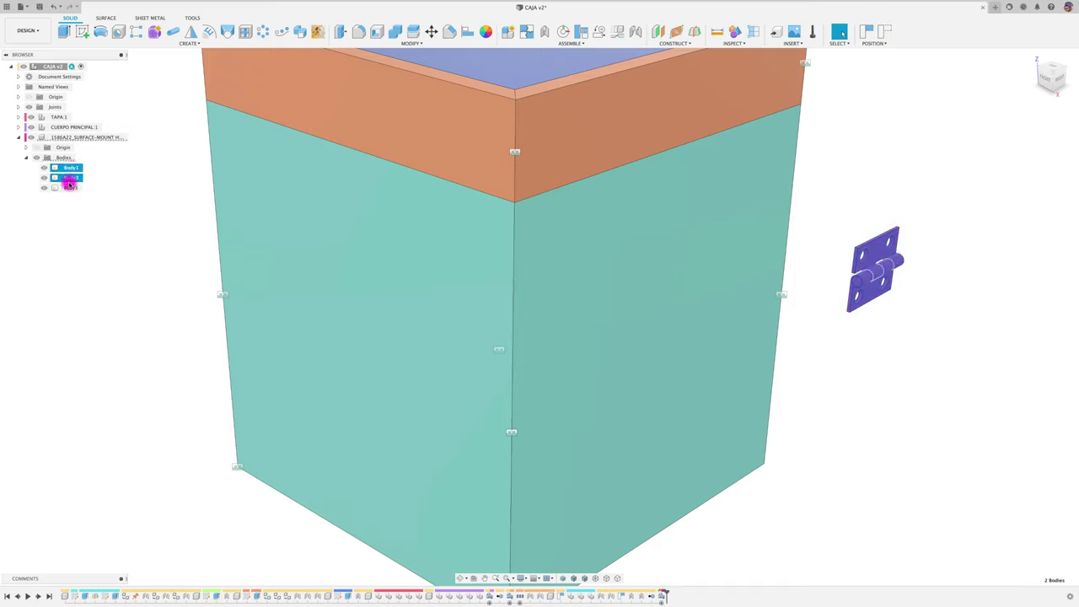
right_click(69, 188)
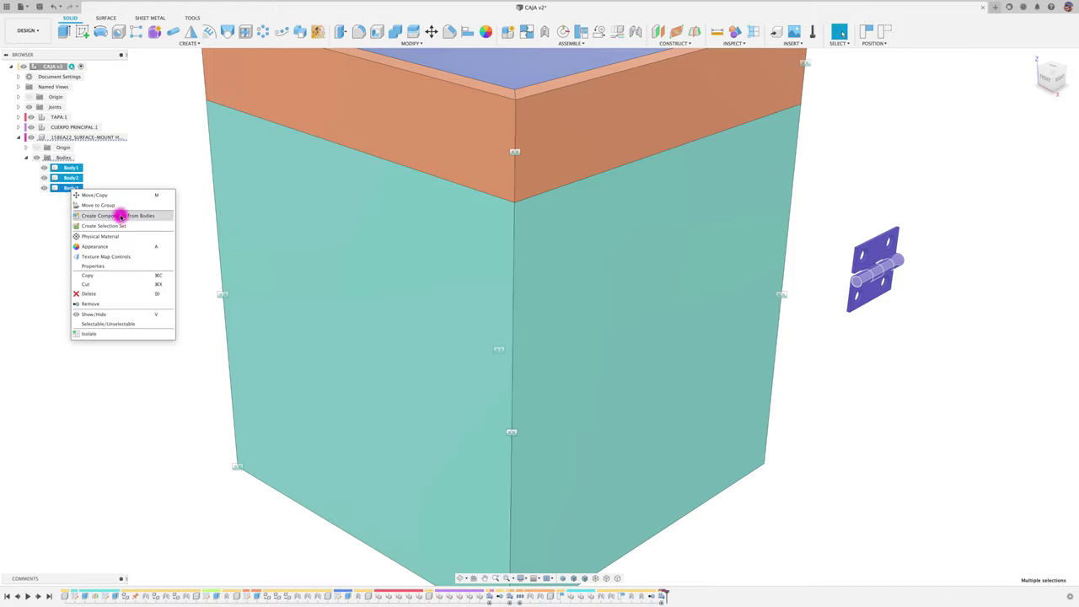
click(121, 216)
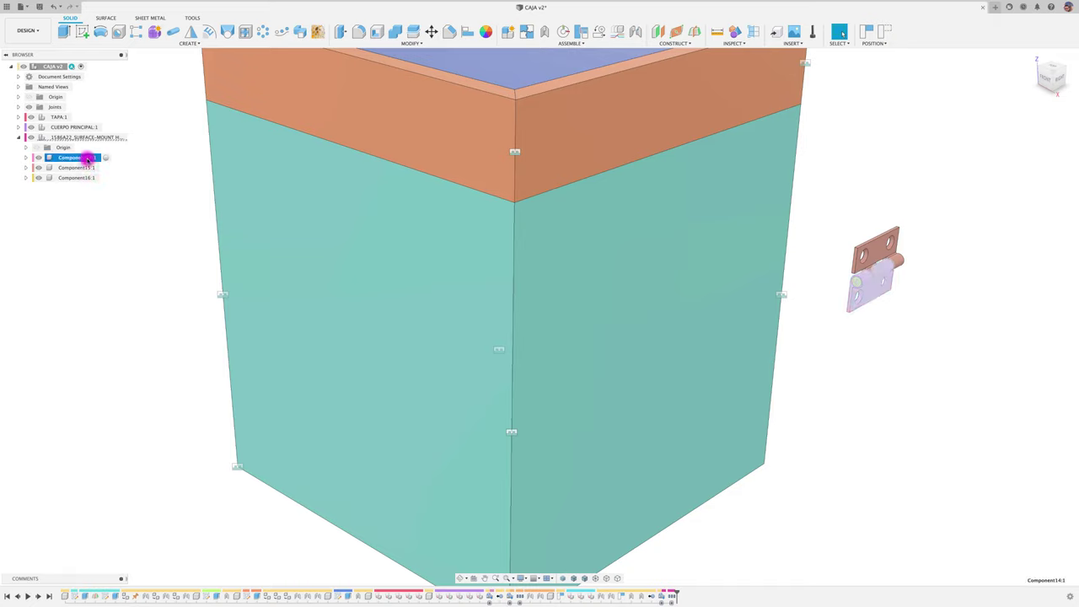
click(88, 177)
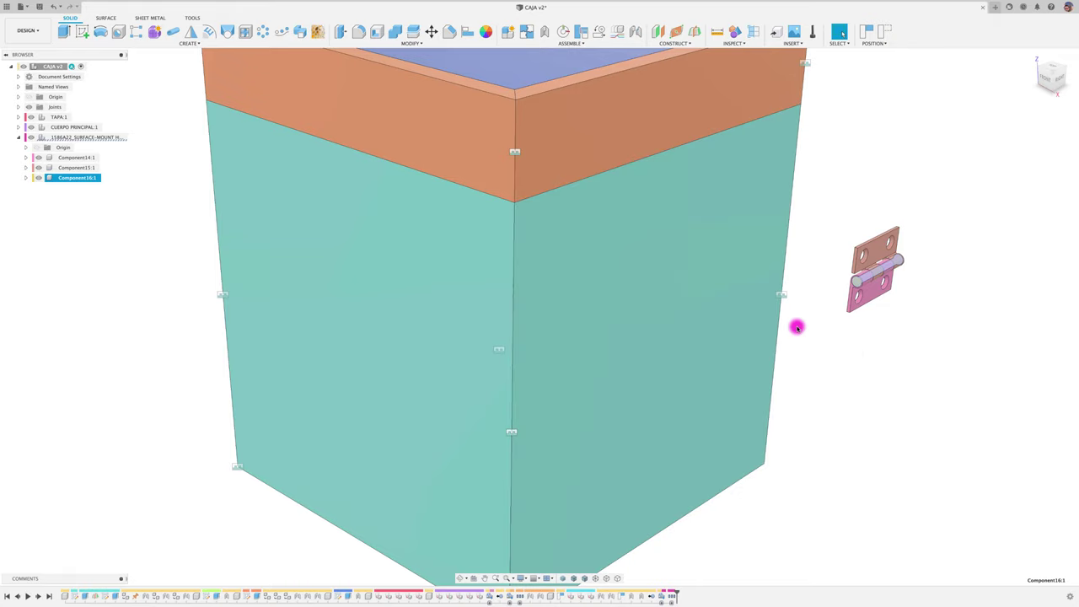
click(922, 332)
scroll(922, 320, up, 5)
scroll(925, 314, up, 2)
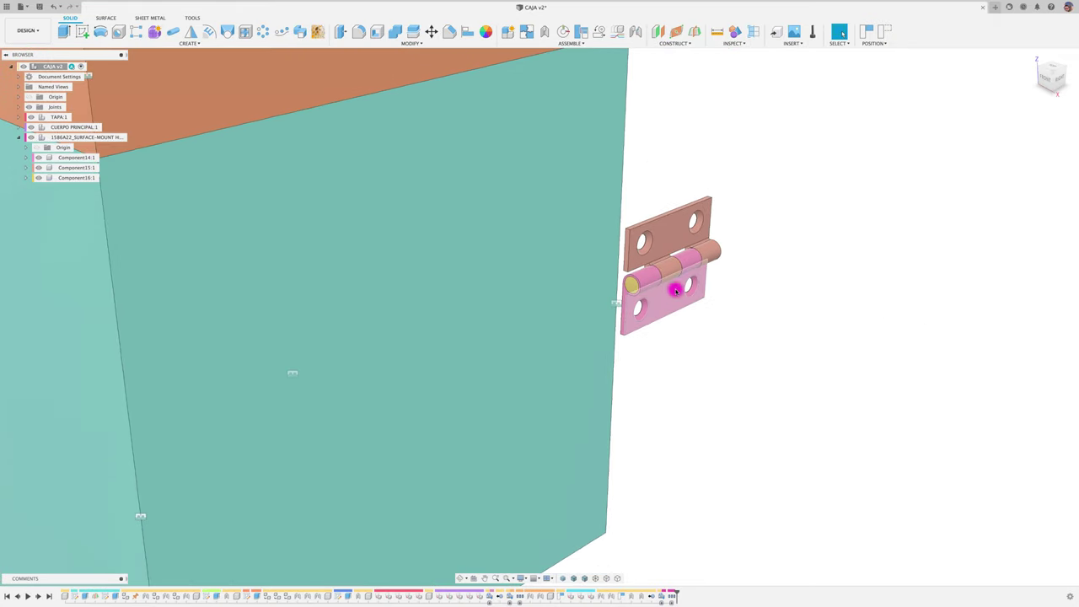
- Separate the pink leaf, gold pin and orange leaf of the hinge from each other
drag(675, 279, 740, 357)
drag(686, 250, 809, 228)
drag(687, 230, 795, 166)
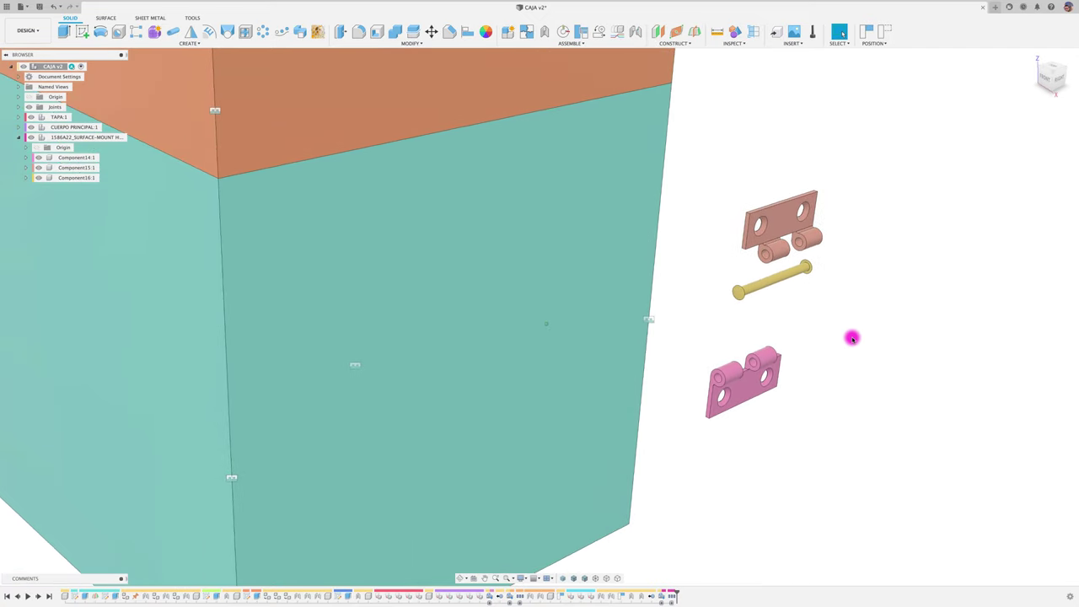
- Rigidly joint the gold pin's end into the pink leaf's knuckle
key(j)
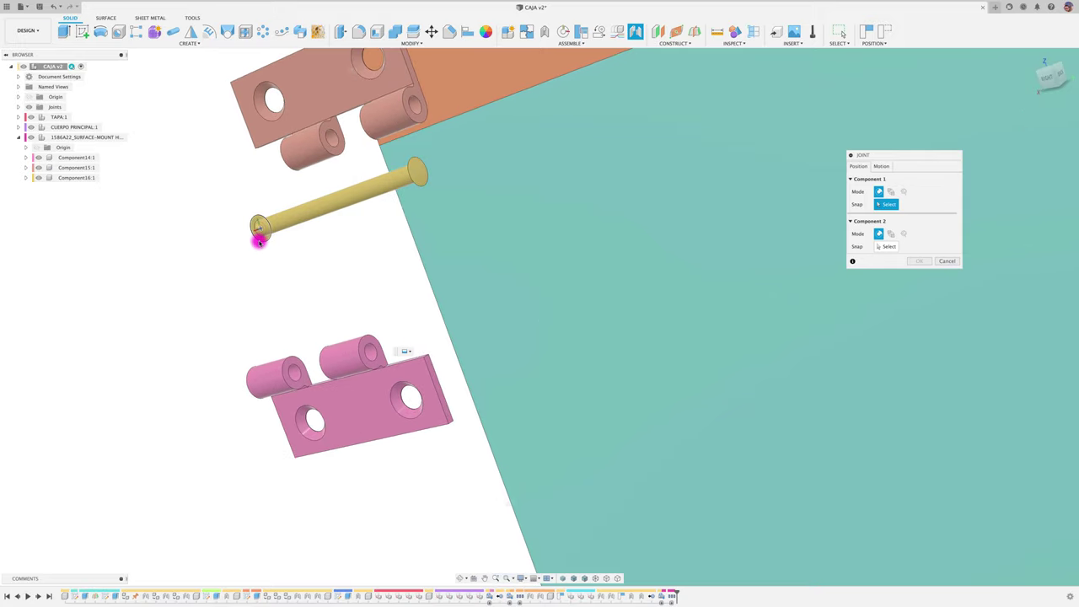
click(259, 242)
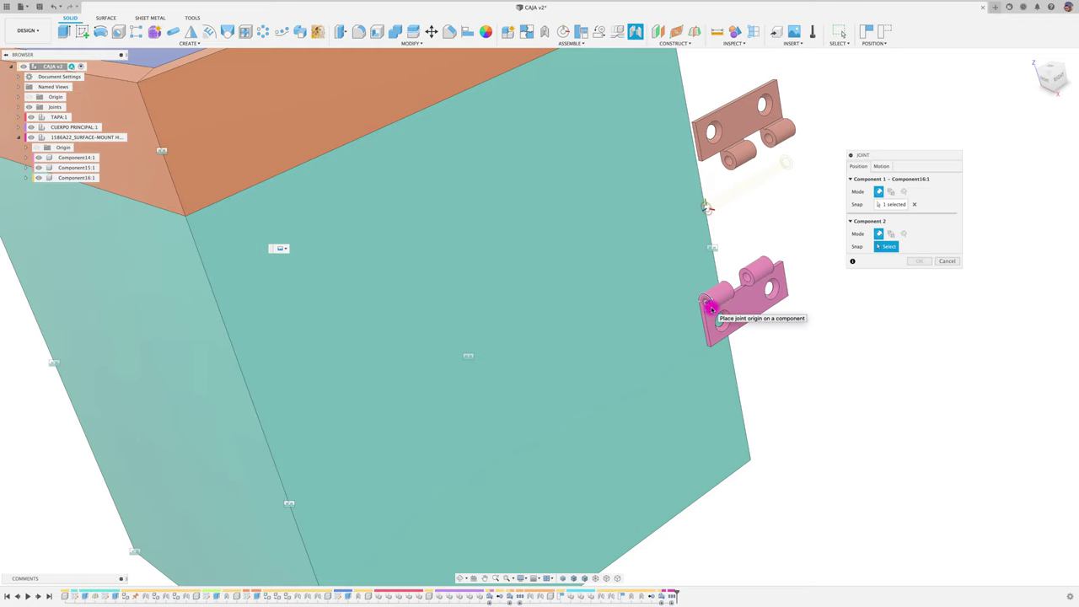
click(711, 306)
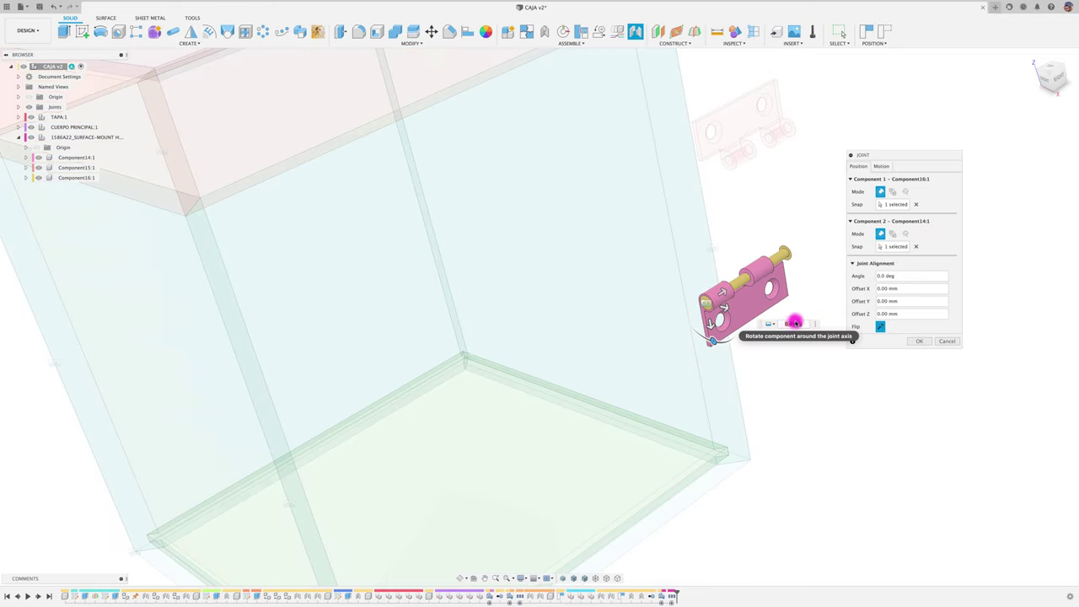
click(880, 166)
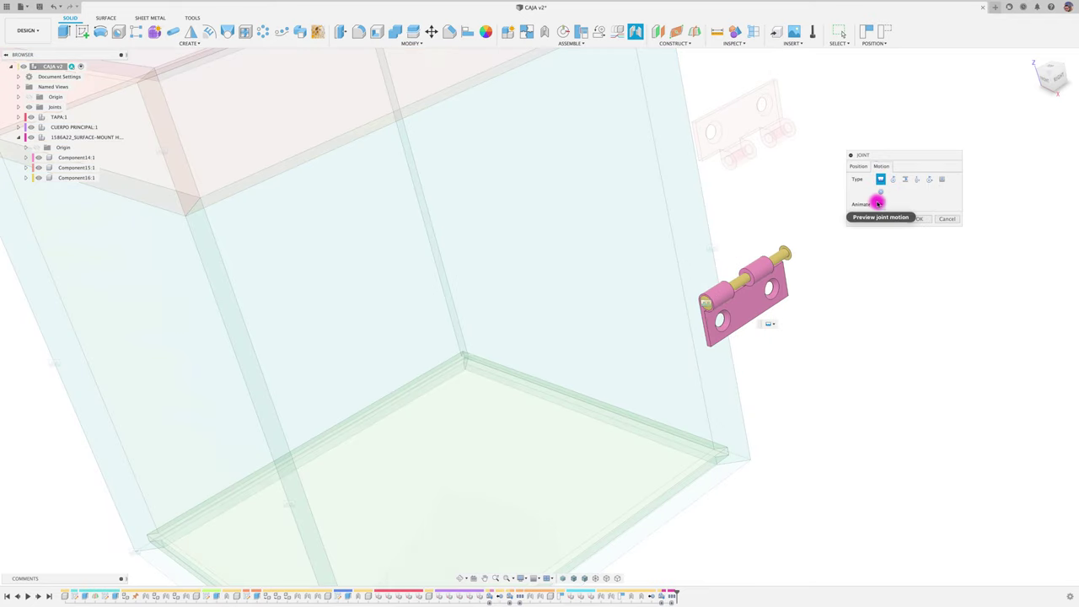
click(880, 204)
click(917, 219)
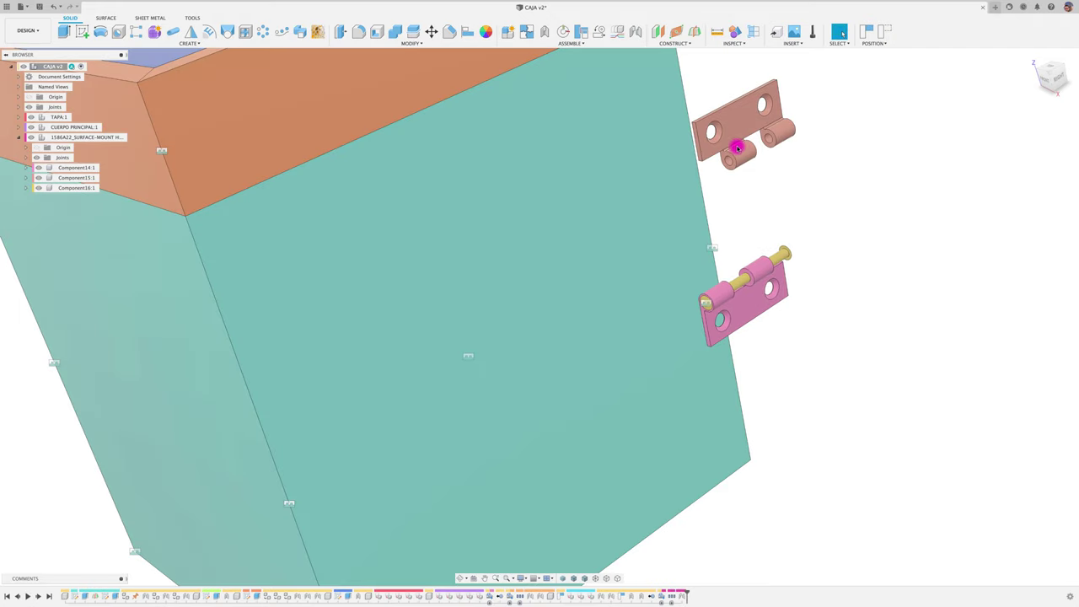
- Add a Revolute joint from the orange leaf's knuckle to the pink leaf's knuckle, previewing the swing
drag(738, 148, 792, 180)
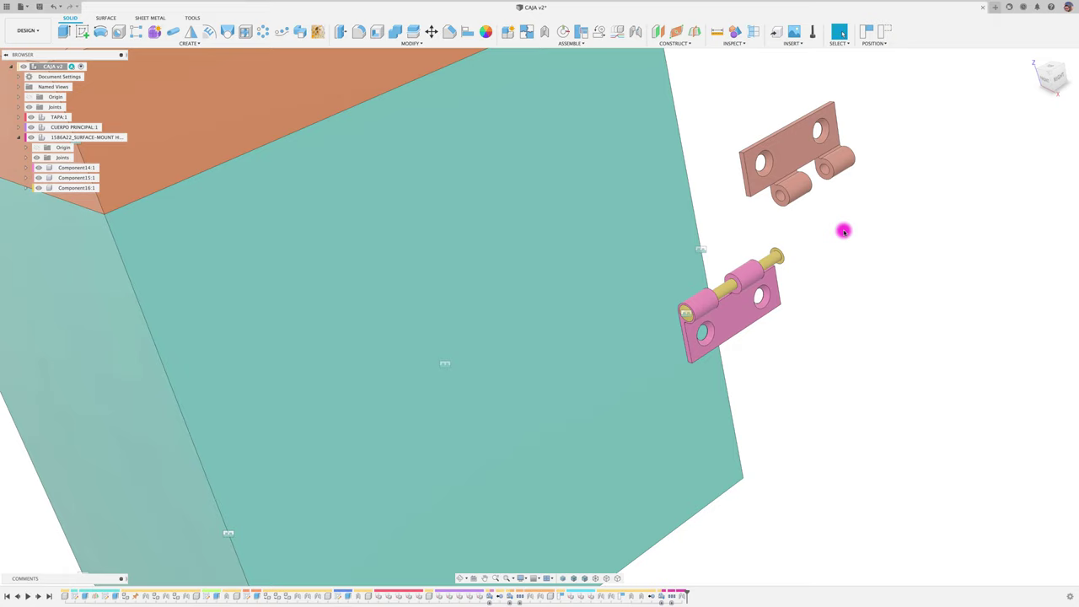
key(j)
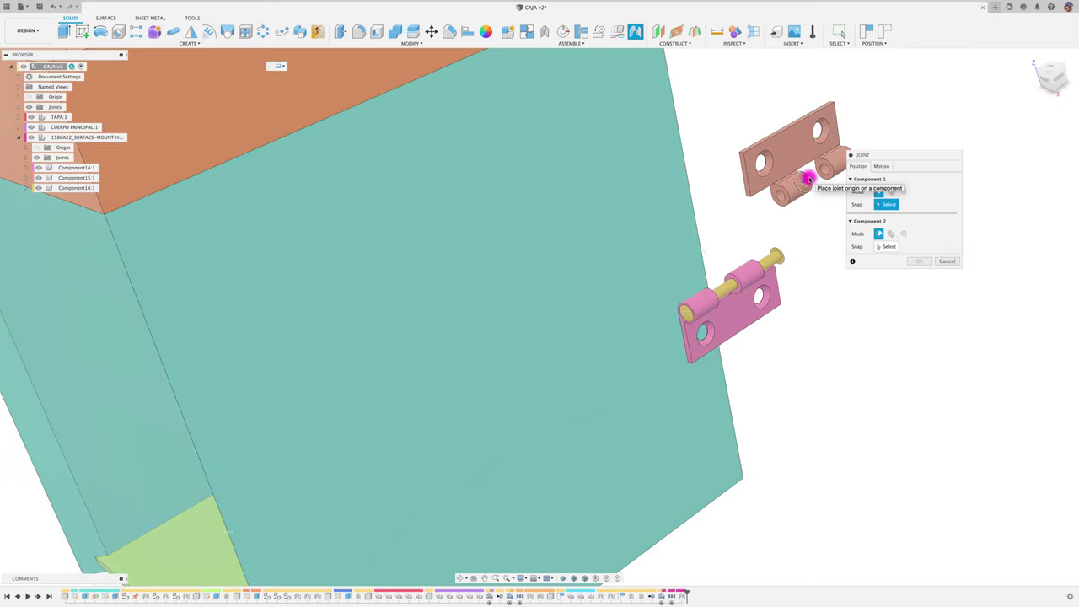
click(807, 179)
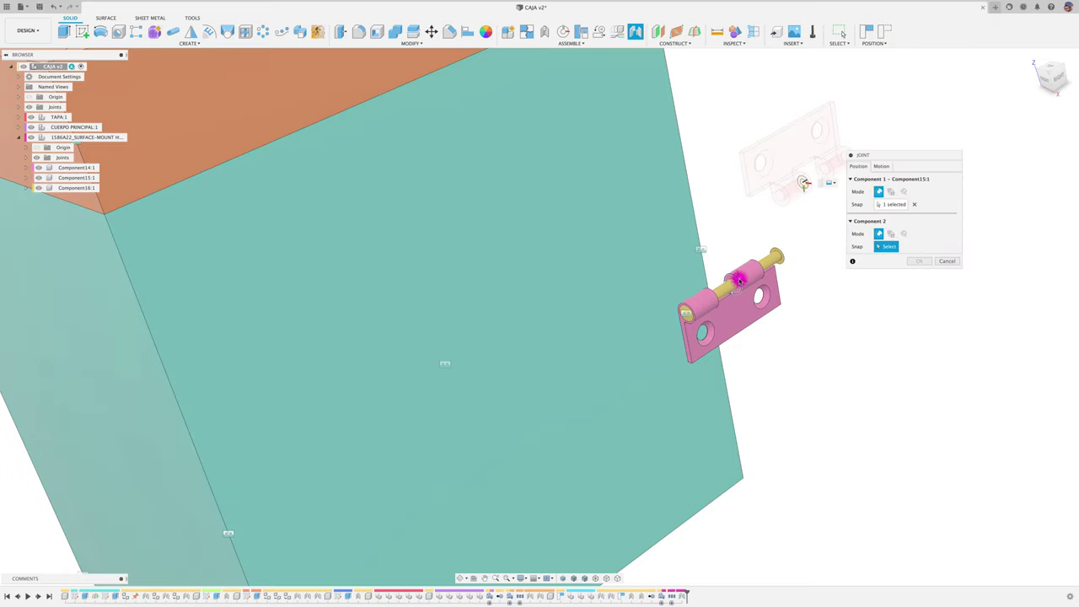
click(735, 278)
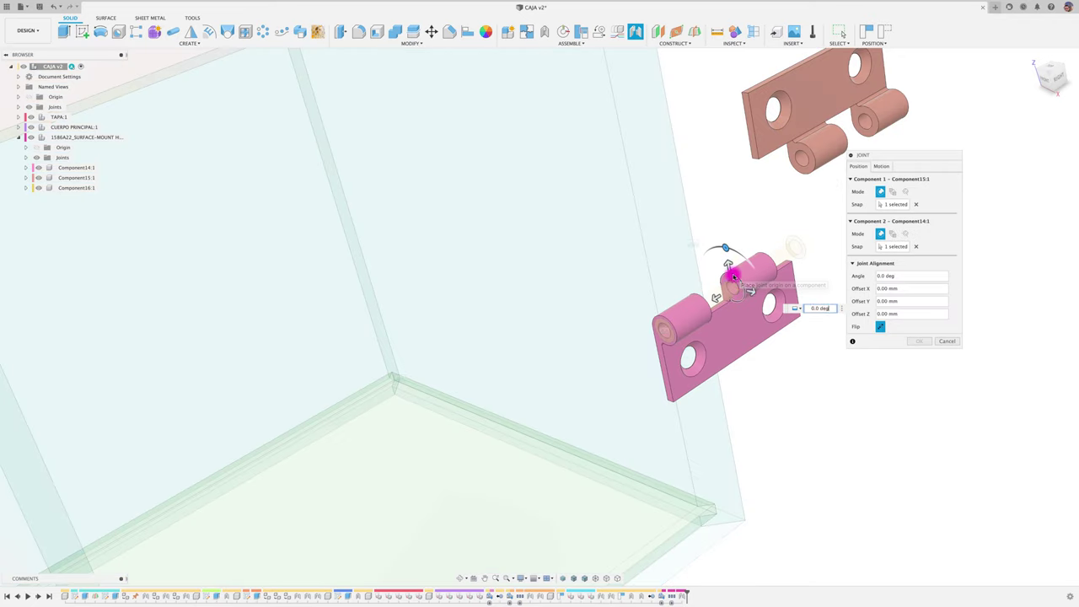
click(879, 166)
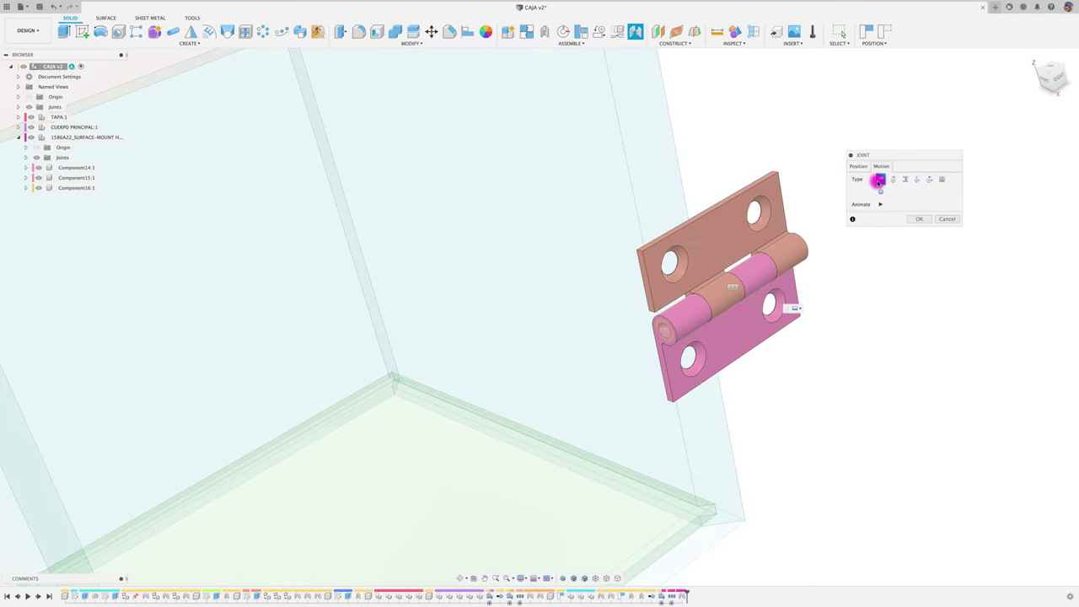
click(891, 180)
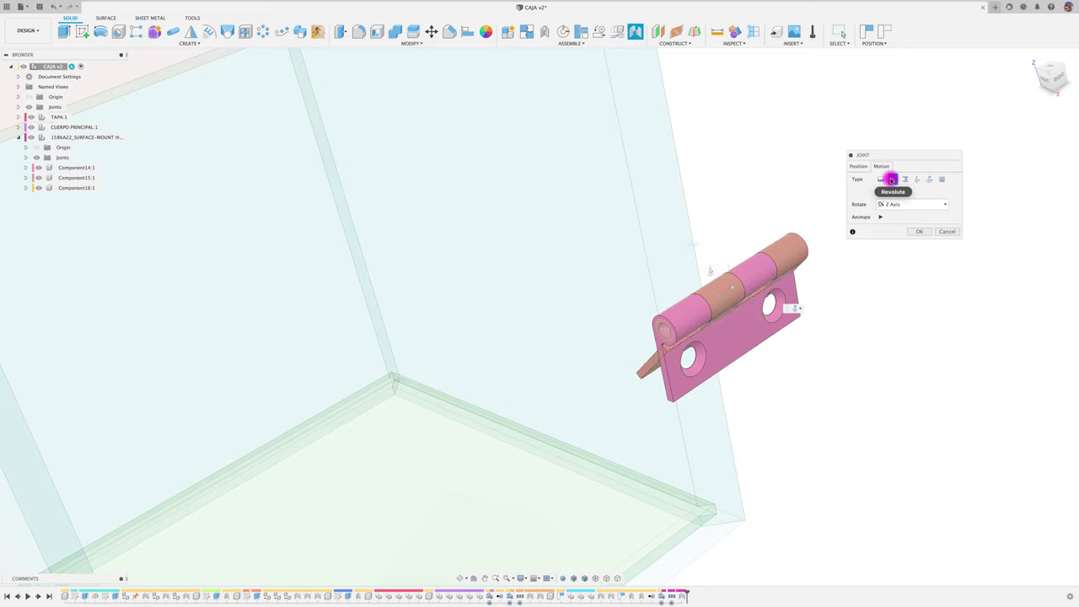
click(880, 217)
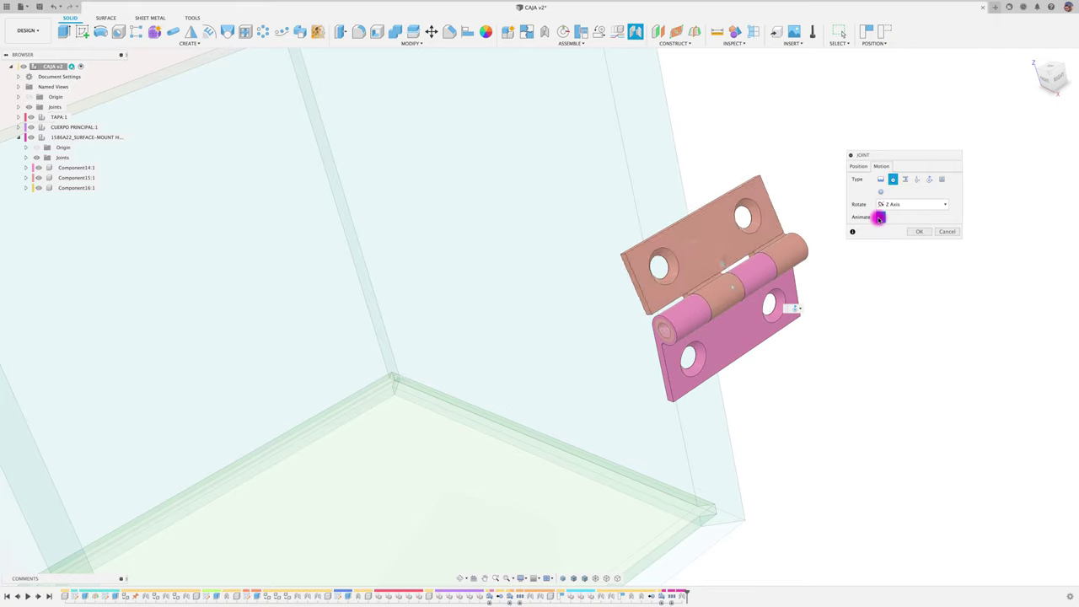
click(915, 231)
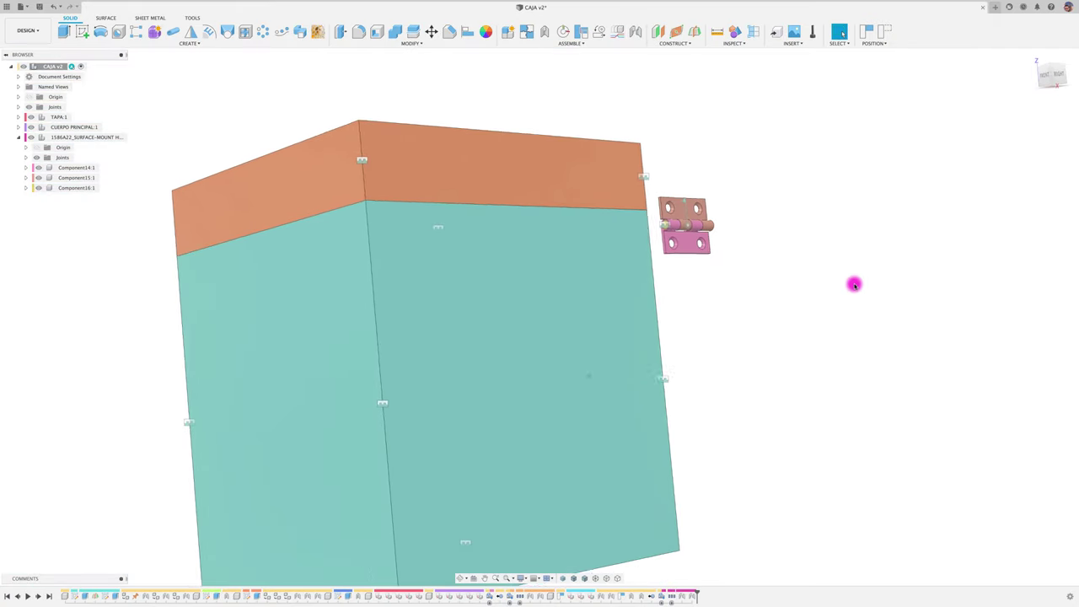
- Drag the assembled hinge beside the box's right face
drag(790, 326, 433, 282)
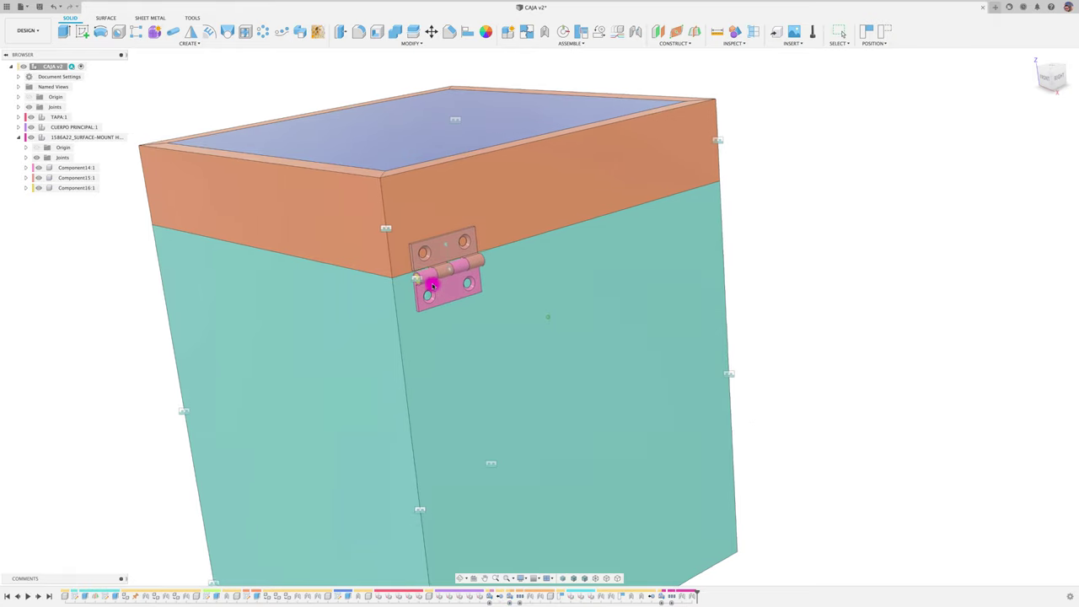
drag(434, 283, 433, 284)
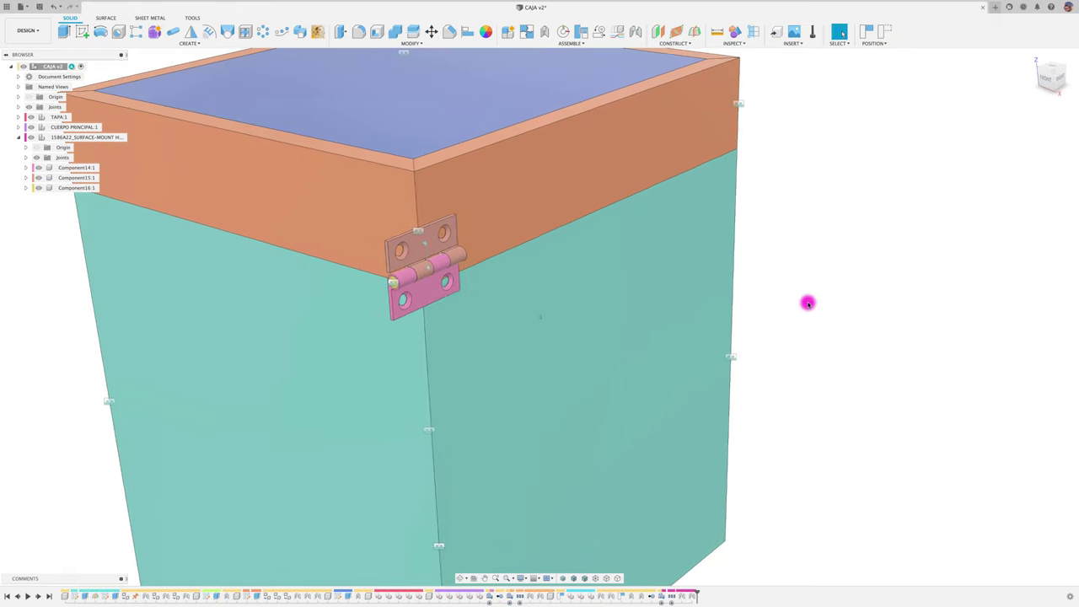
drag(475, 244, 824, 291)
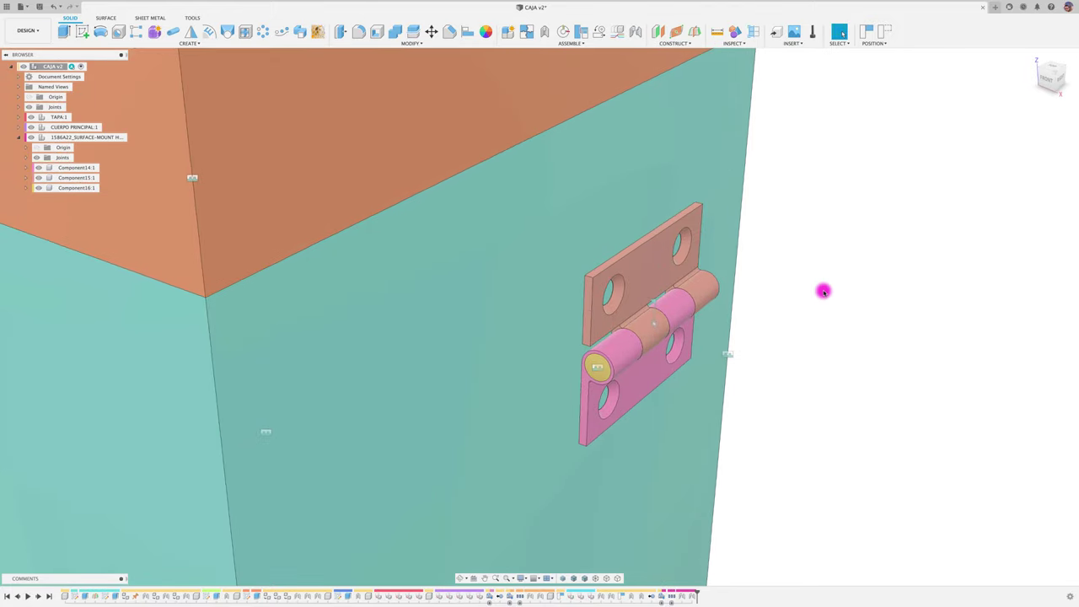
- Rigidly joint the orange hinge leaf to the lid's lower corner edge
key(j)
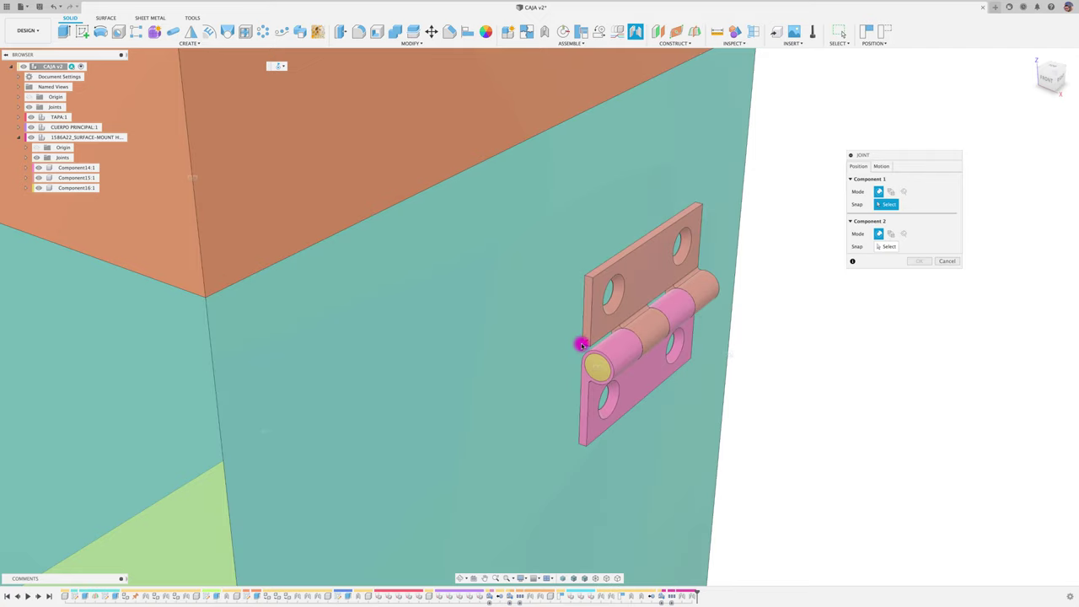
scroll(582, 344, up, 2)
scroll(584, 343, up, 2)
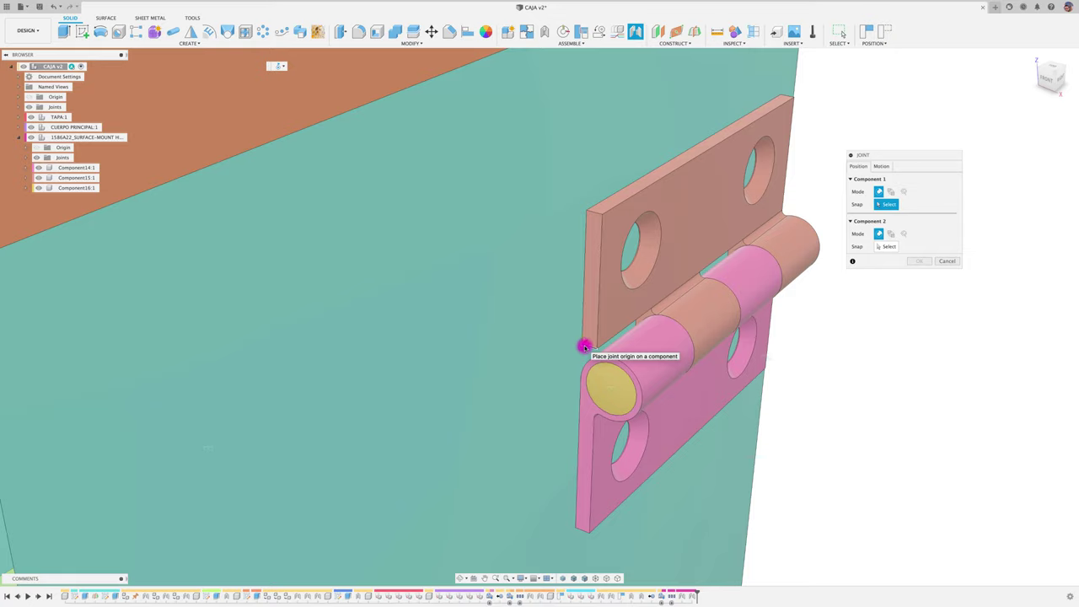
click(585, 345)
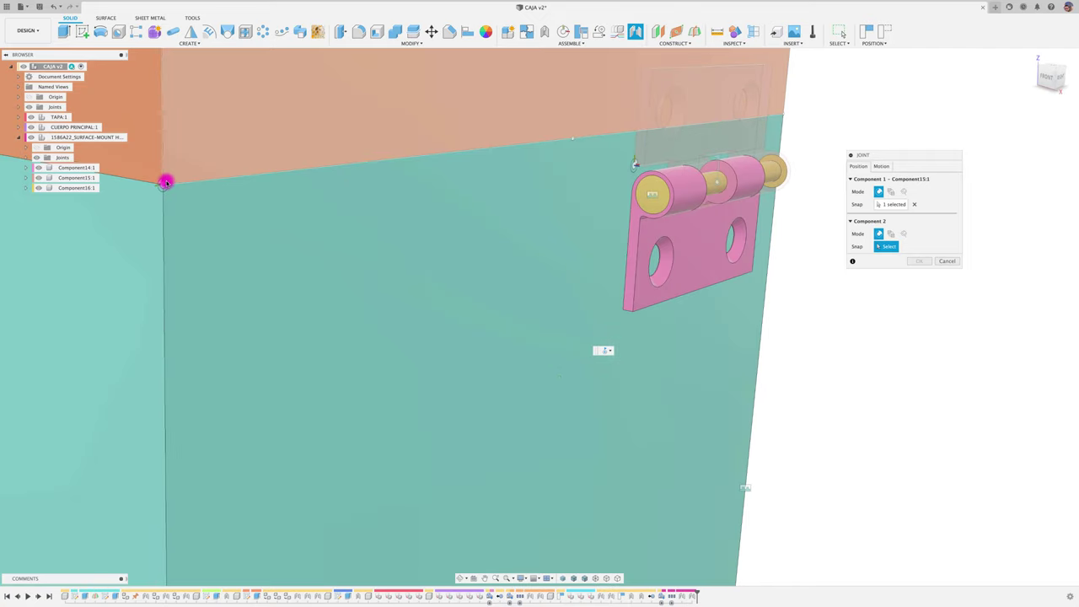
click(169, 180)
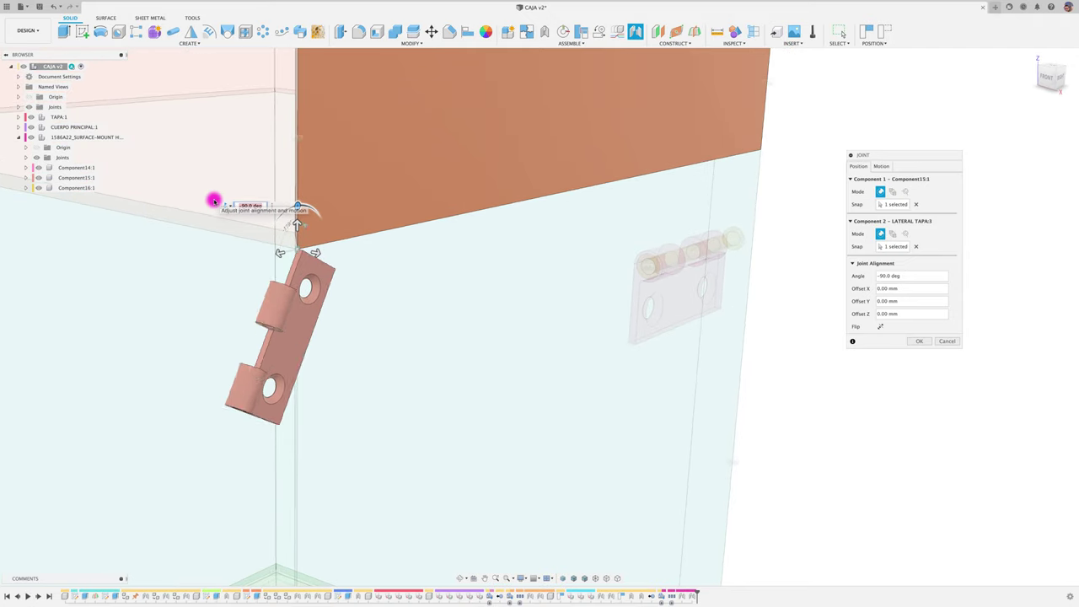
click(881, 167)
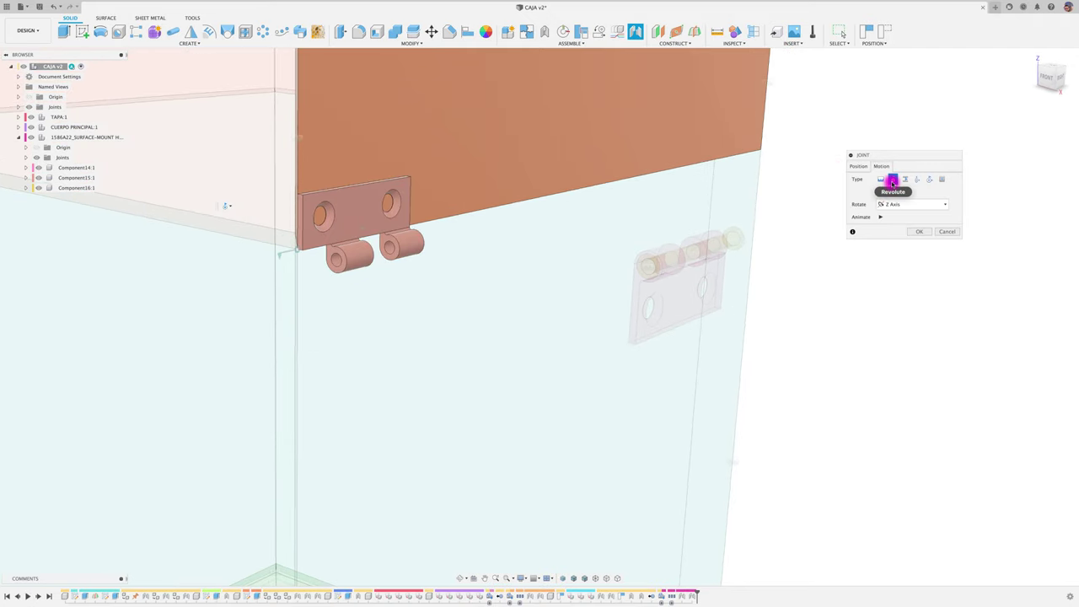
click(880, 180)
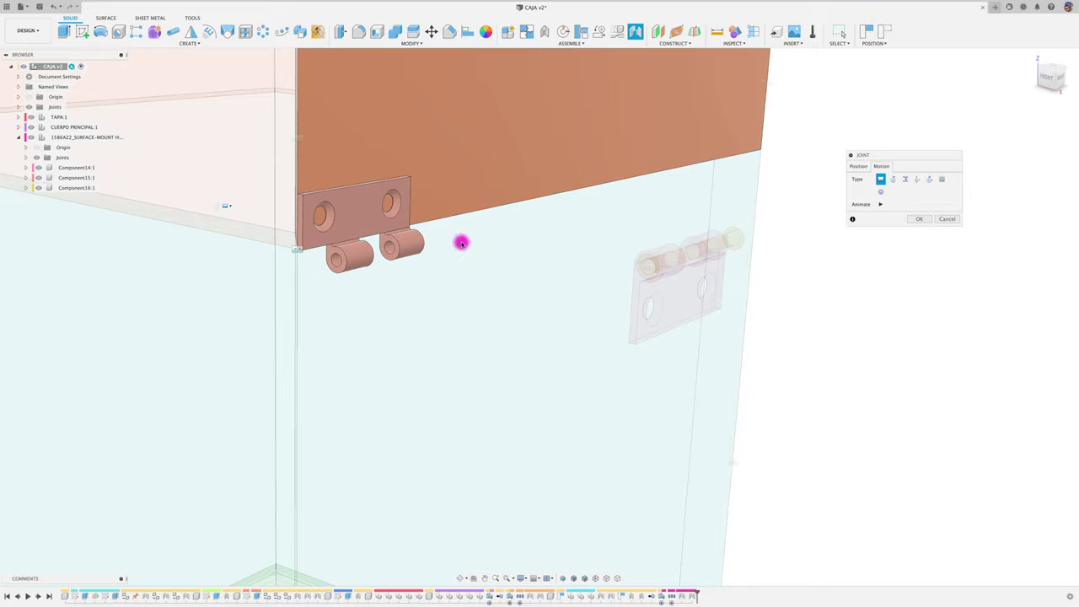
click(881, 204)
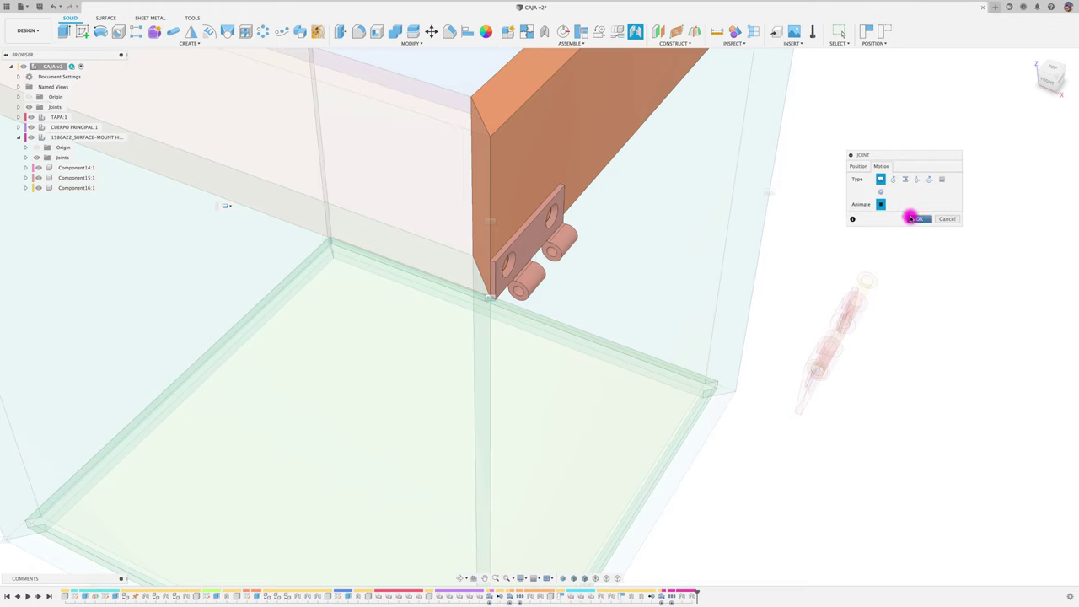
click(918, 218)
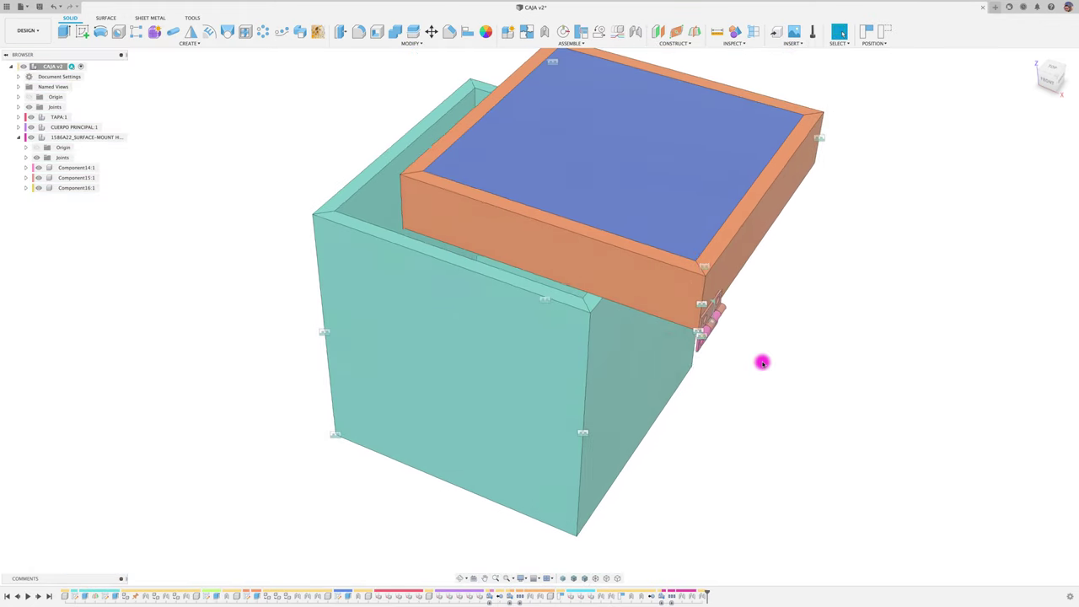
- Joint the lid's lower side edge (LATERAL TAPA) to the box's top edge (PIEZA A)
mouse_move(762, 363)
shift+middle_down()
mouse_move(693, 281)
mouse_move(715, 205)
mouse_move(691, 210)
mouse_move(760, 278)
mouse_move(627, 272)
mouse_move(536, 252)
shift+middle_up()
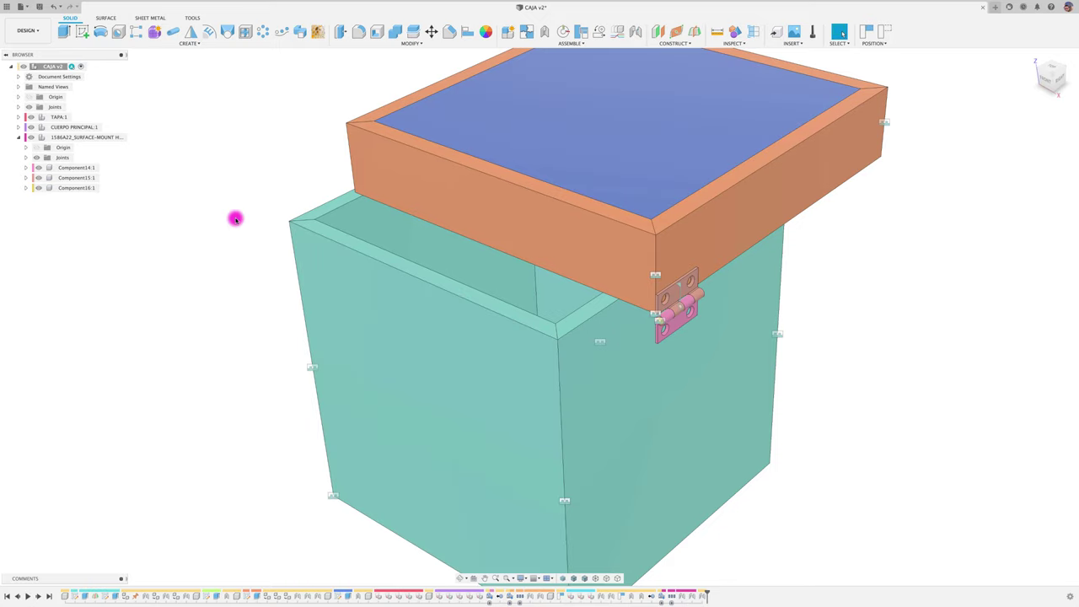
key(j)
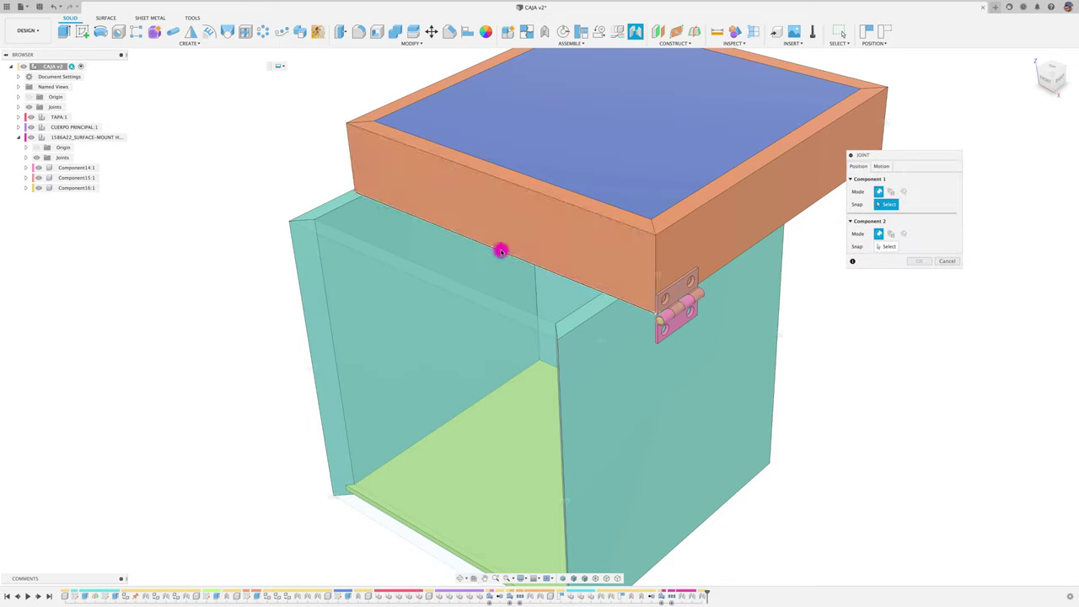
click(493, 247)
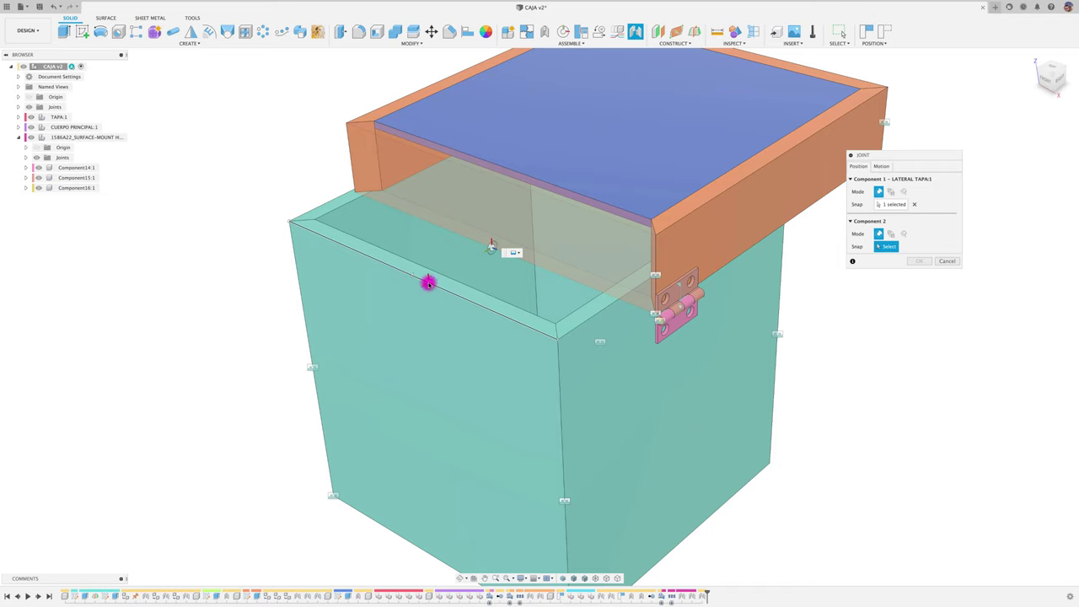
click(415, 278)
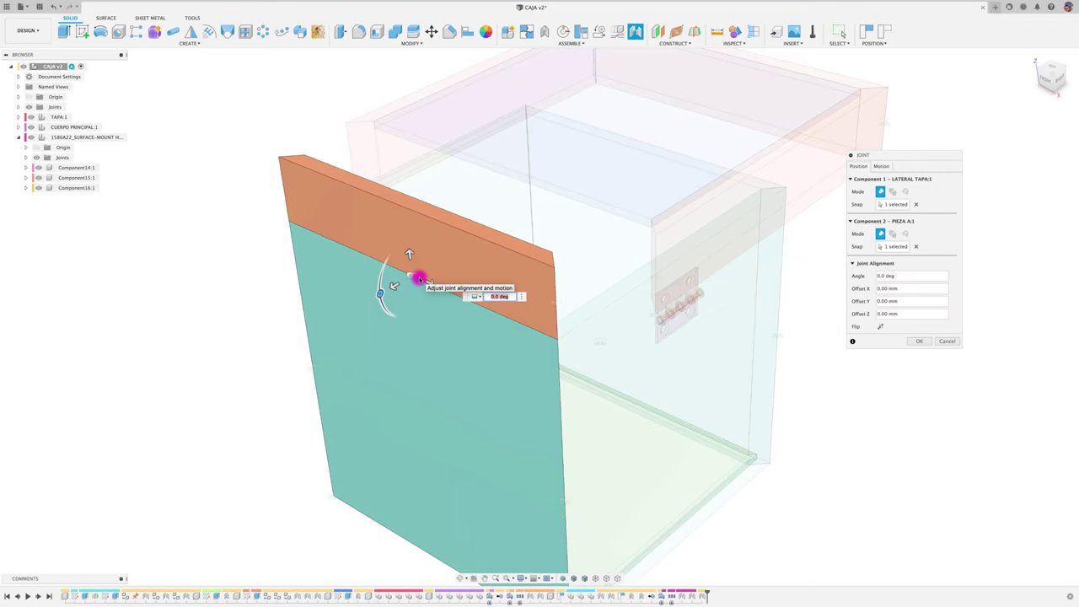
click(916, 340)
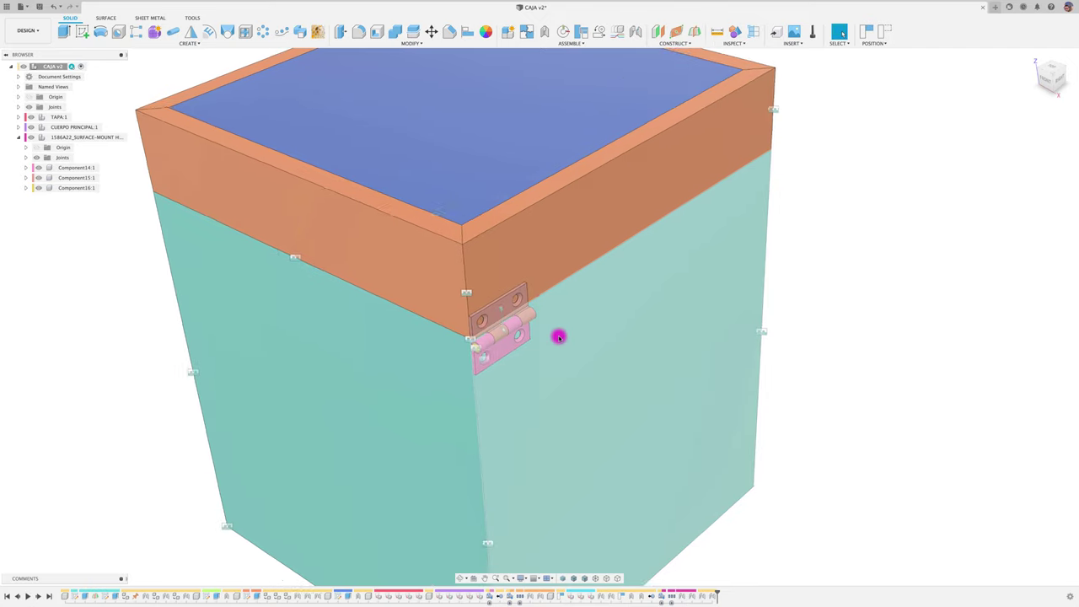
- Edit the hinge-to-lid joint to offset the hinge -25 mm along the lid edge
scroll(559, 337, down, 3)
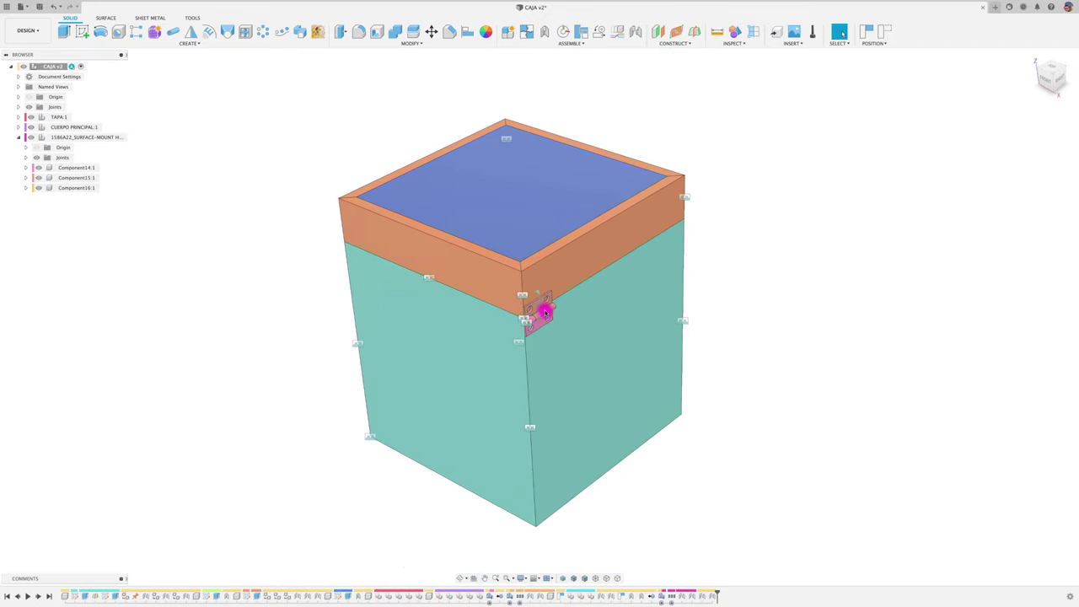
scroll(546, 312, up, 2)
scroll(590, 313, up, 2)
mouse_move(523, 379)
shift+middle_down()
mouse_move(541, 370)
mouse_move(531, 322)
shift+middle_up()
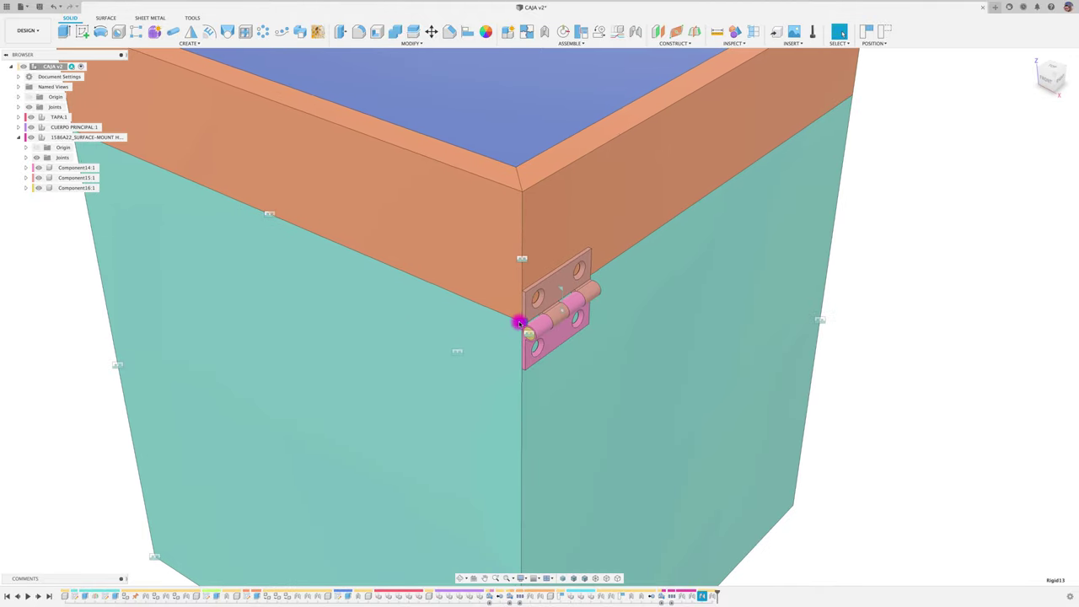
right_click(520, 322)
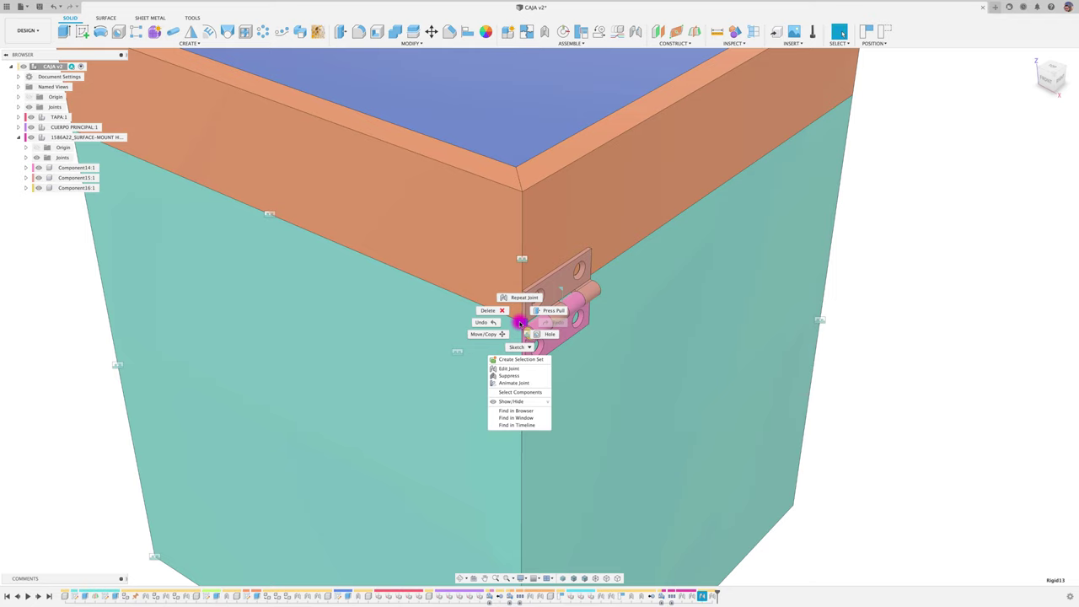
click(526, 368)
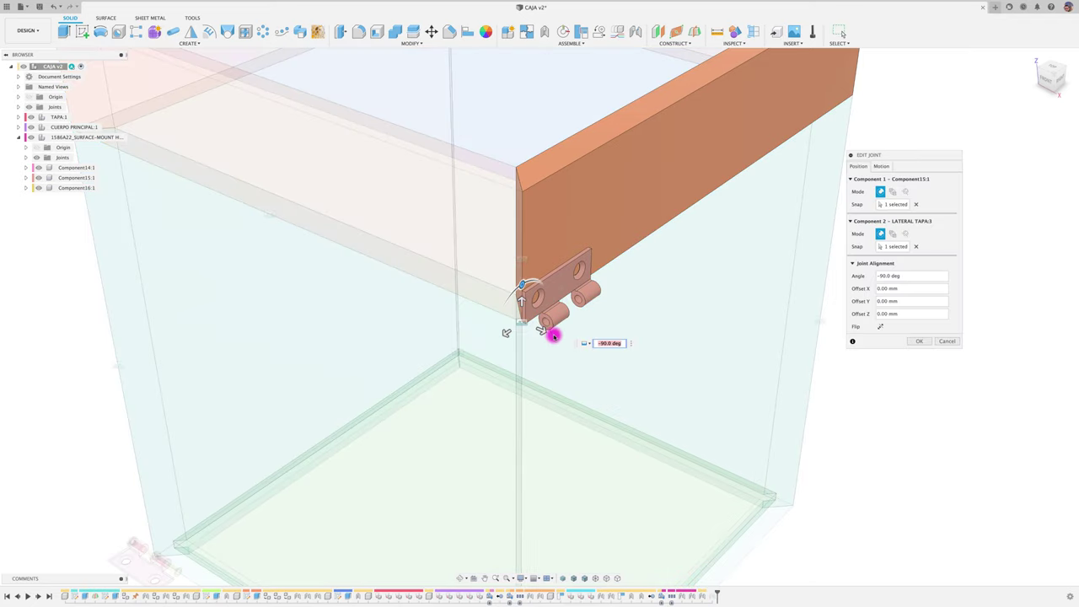
drag(504, 334, 542, 316)
text(-25)
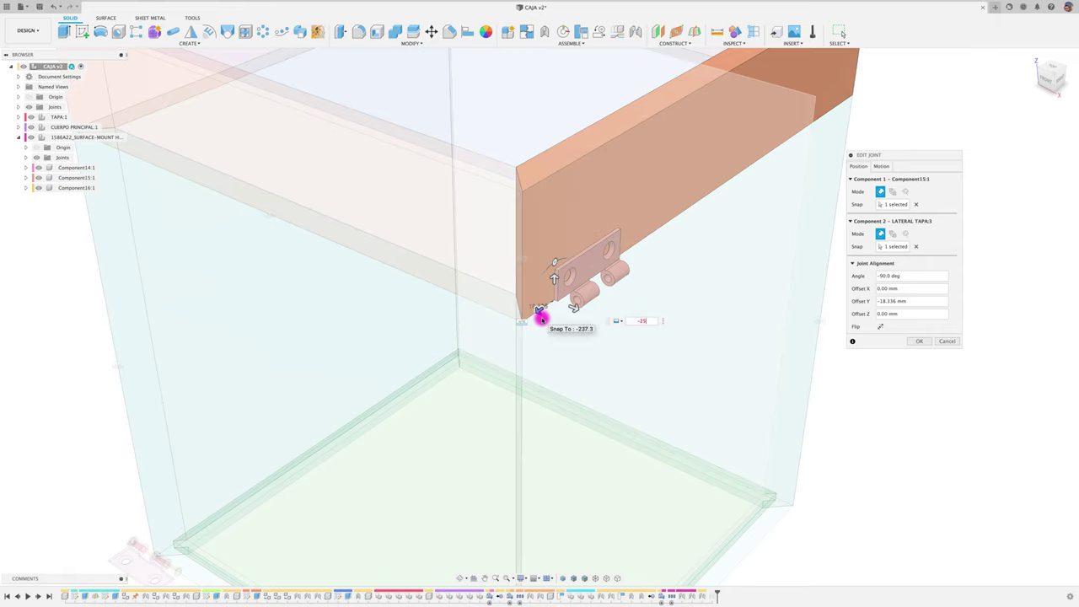
key(Return)
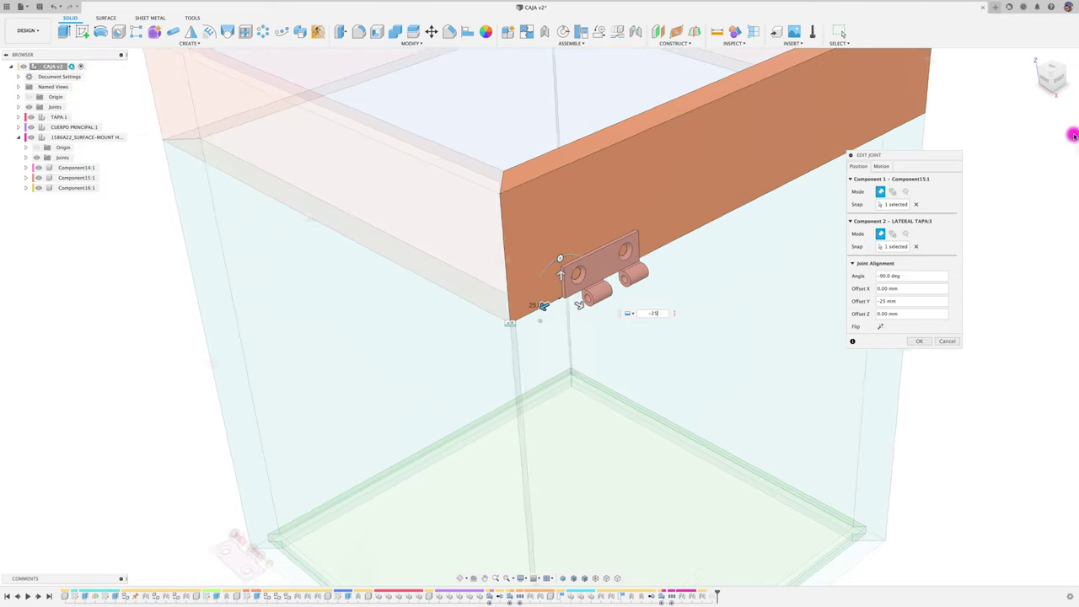
drag(1050, 84, 1076, 159)
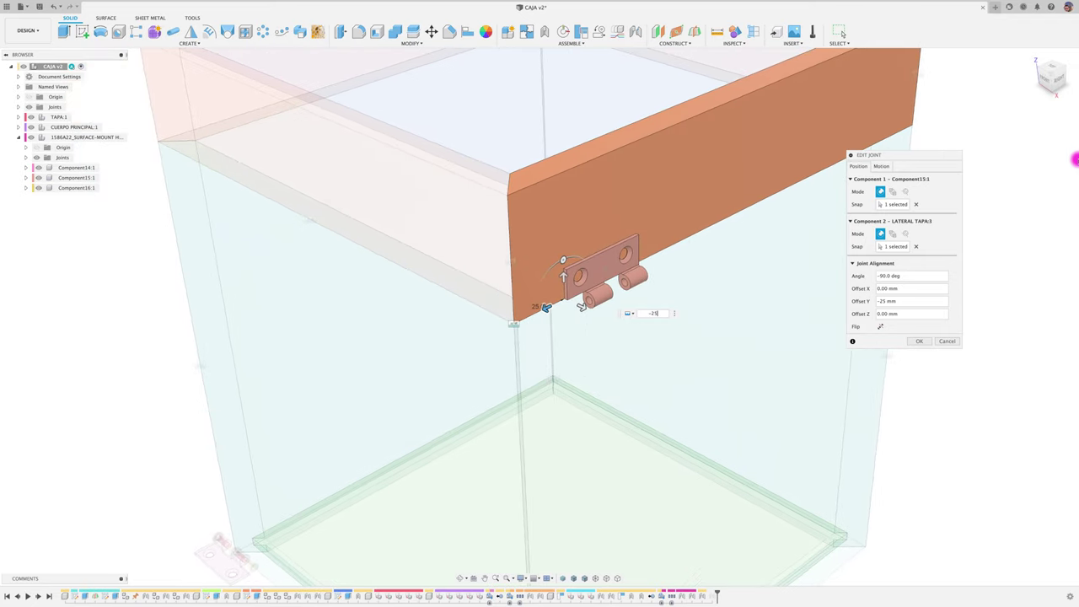
click(923, 340)
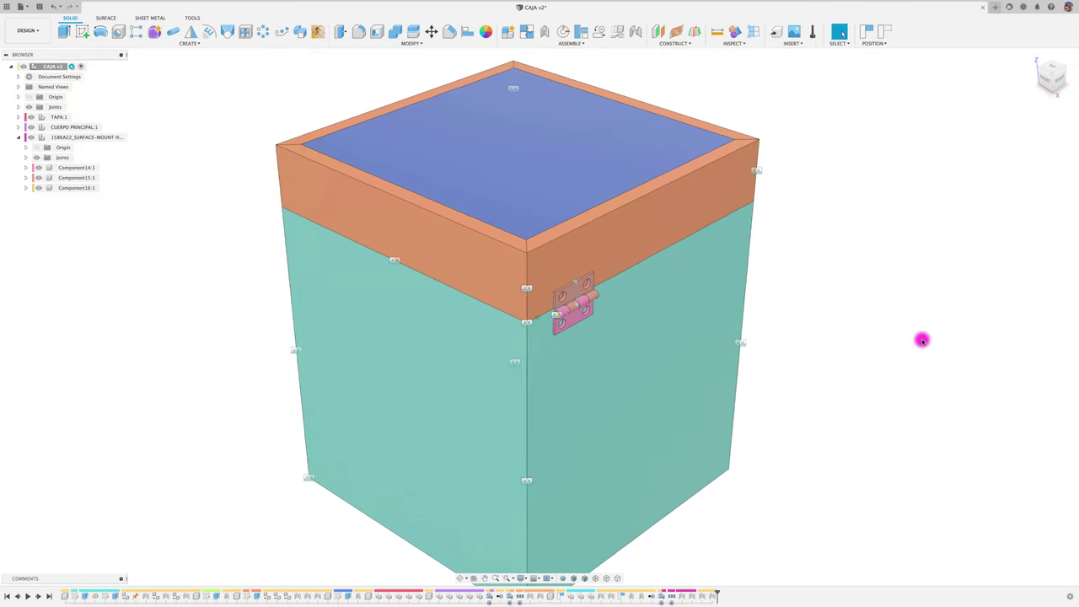
right_click(390, 260)
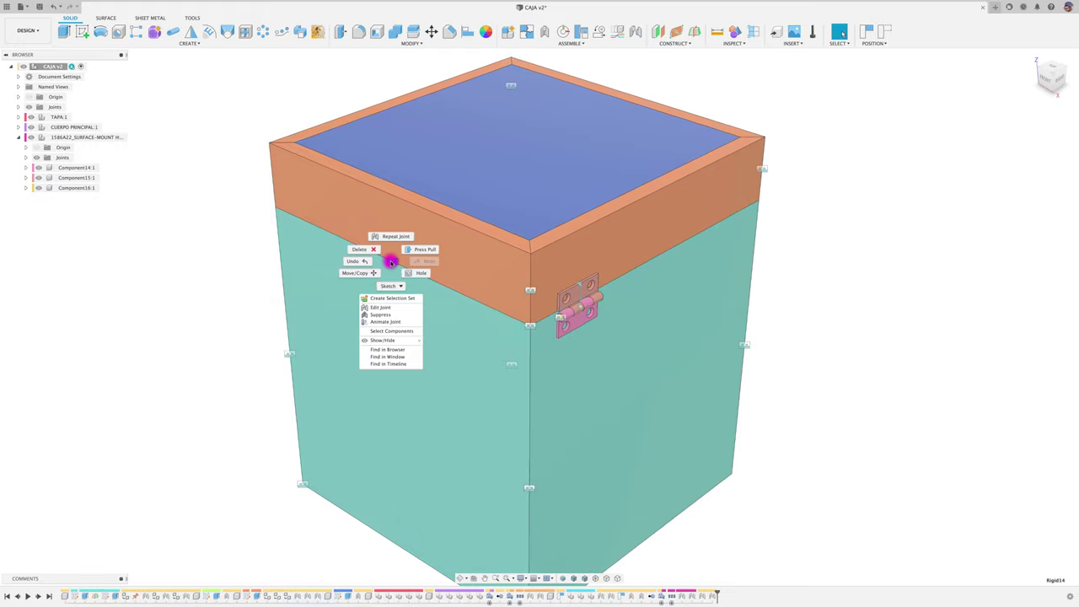
click(387, 320)
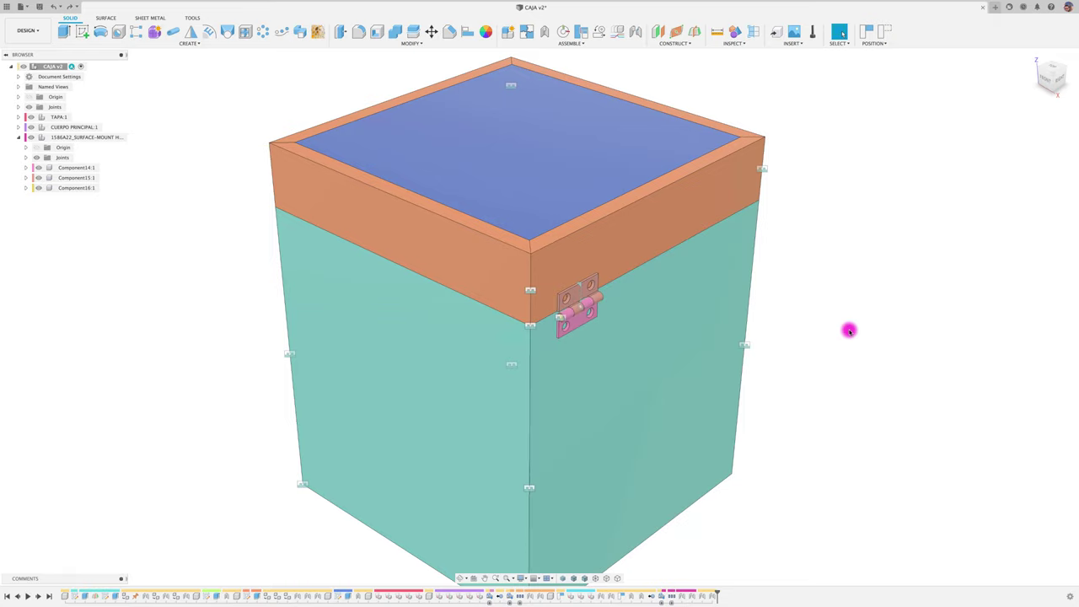
scroll(848, 330, up, 3)
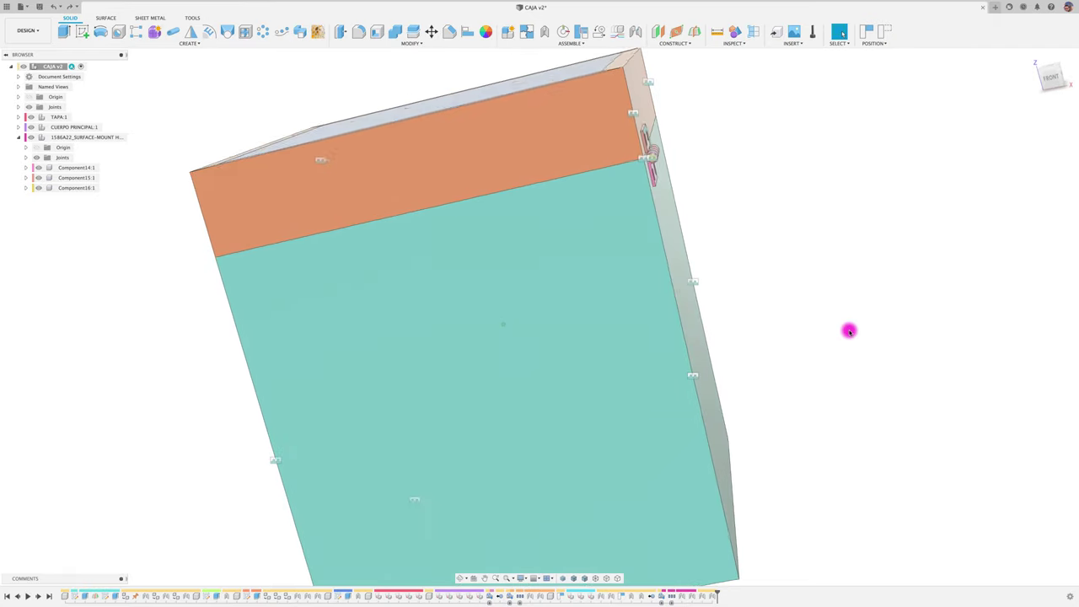
- Start an as-built joint between the pink hinge leaf and the box body, and change its joint type
click(572, 43)
click(526, 70)
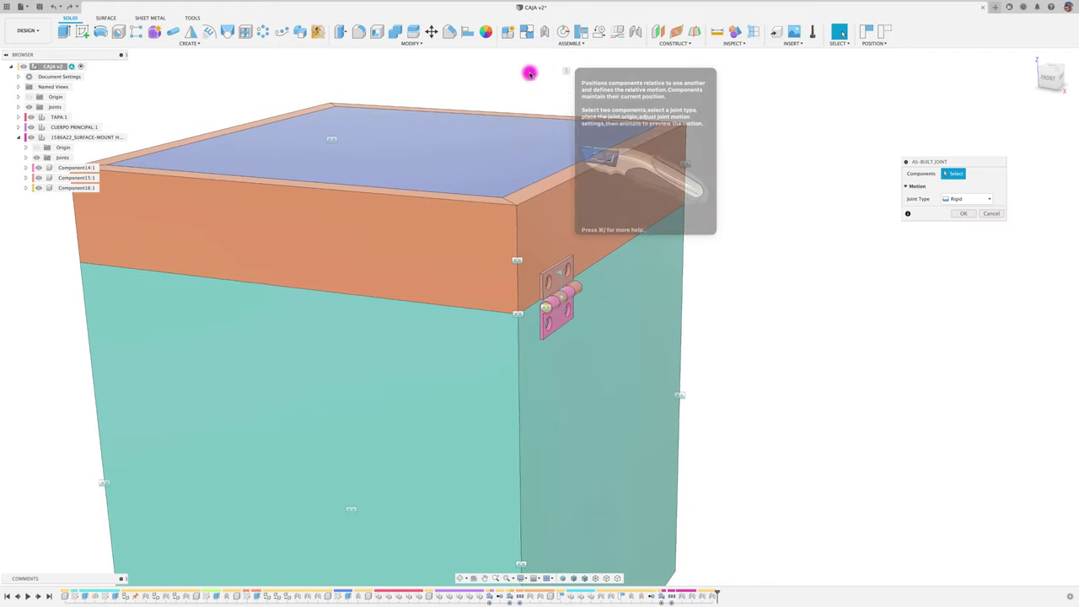
click(562, 320)
click(628, 345)
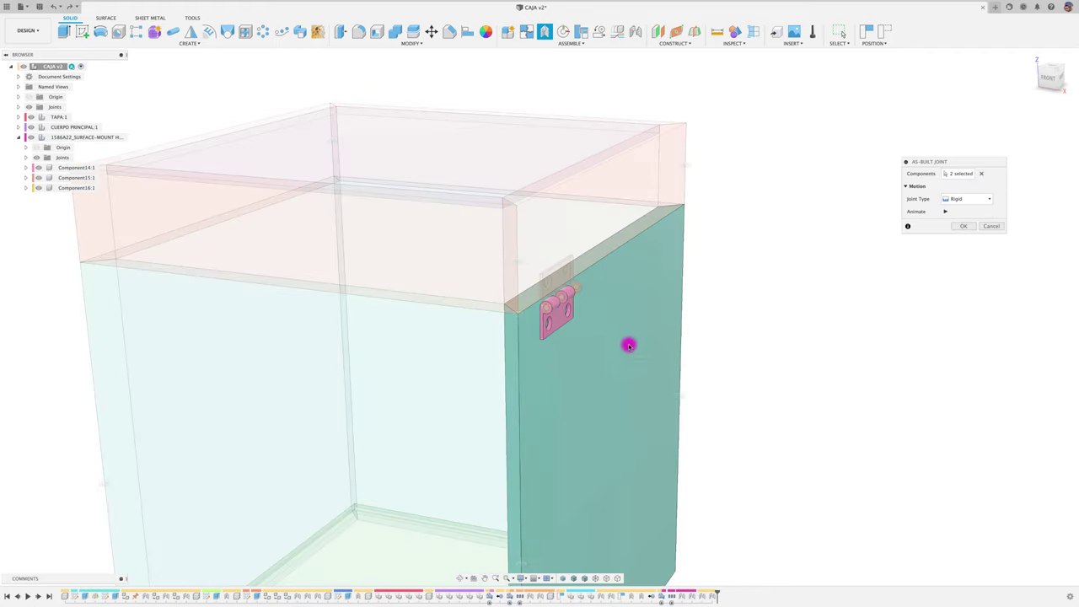
click(951, 200)
click(945, 211)
- Confirm the rigid as-built joint between the hinge and the box body
click(961, 226)
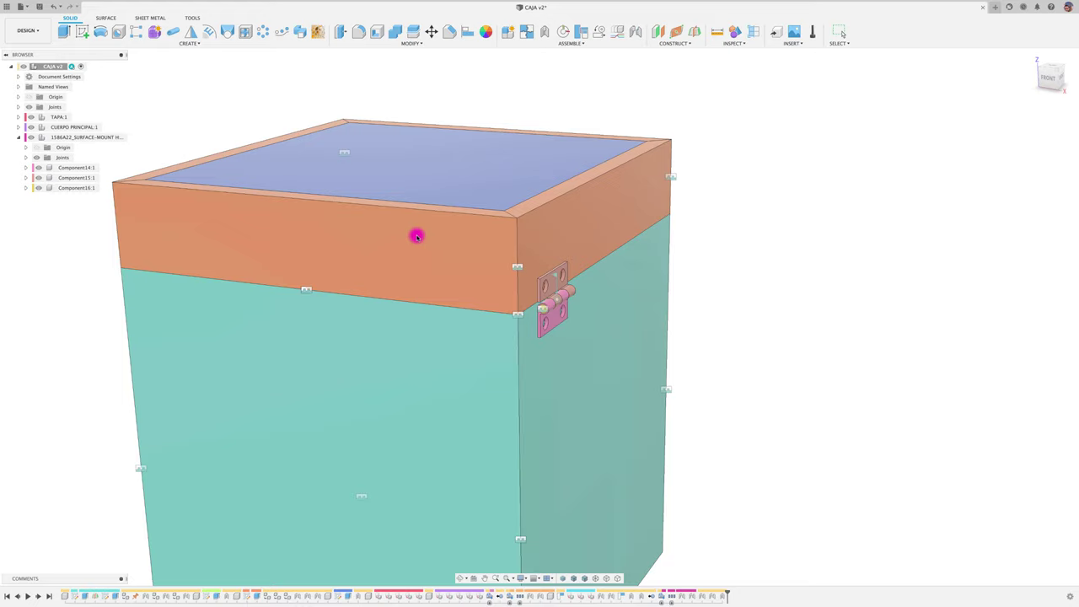
right_click(305, 291)
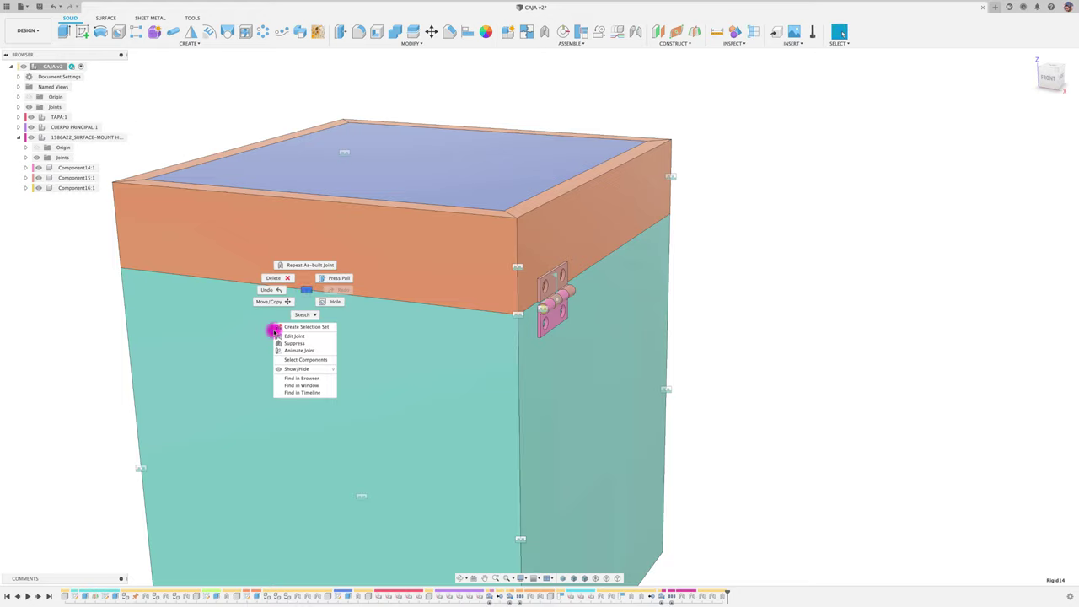
click(63, 191)
- Delete the Rigid14 and Rigid10 joints, keeping Rigid13 and Rigid15
click(17, 107)
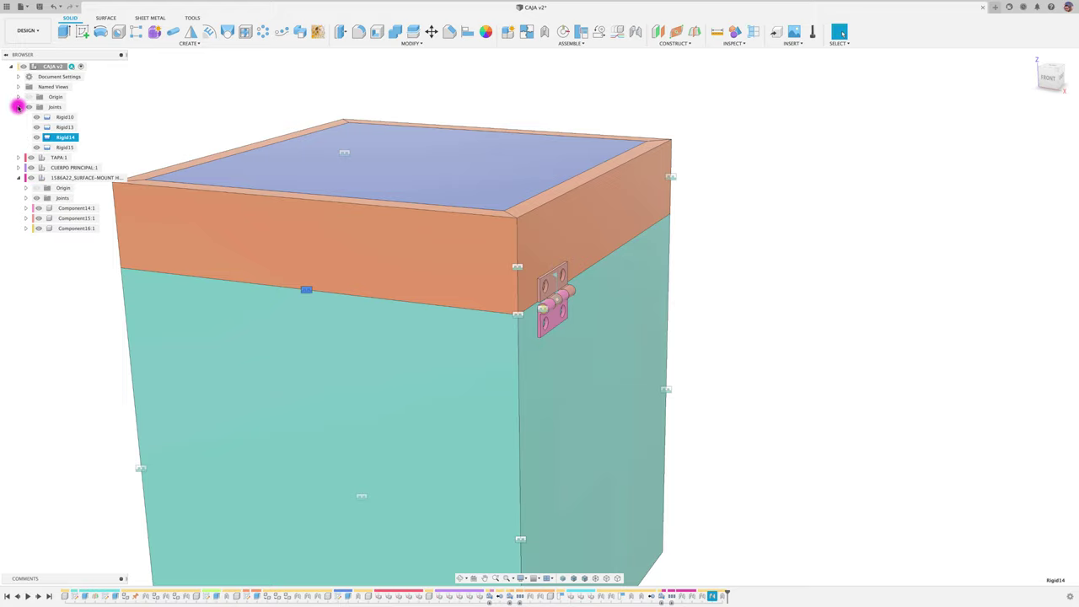
click(55, 137)
right_click(64, 139)
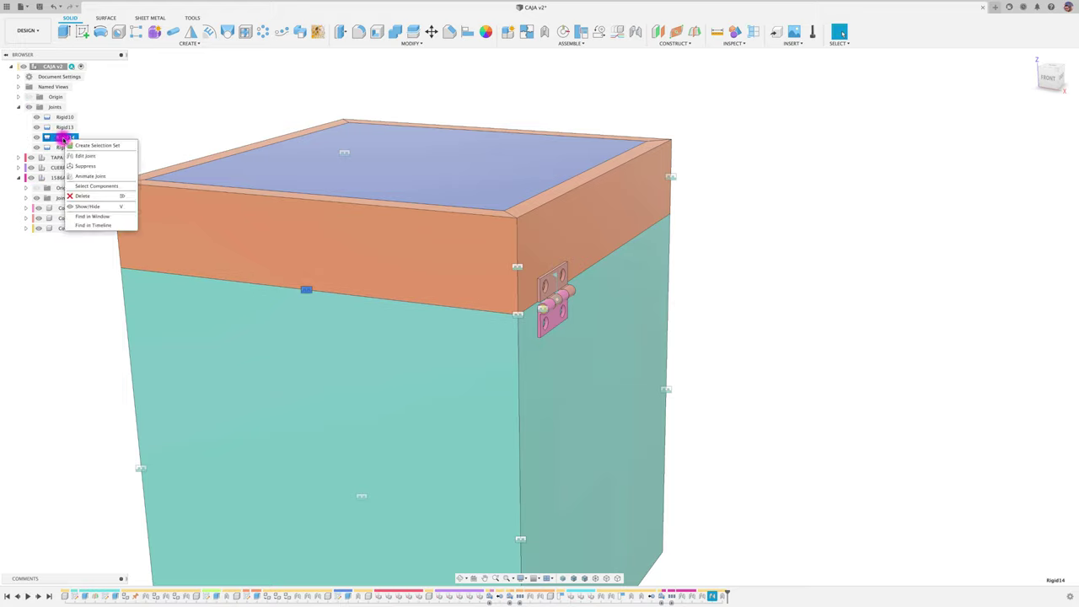
click(81, 196)
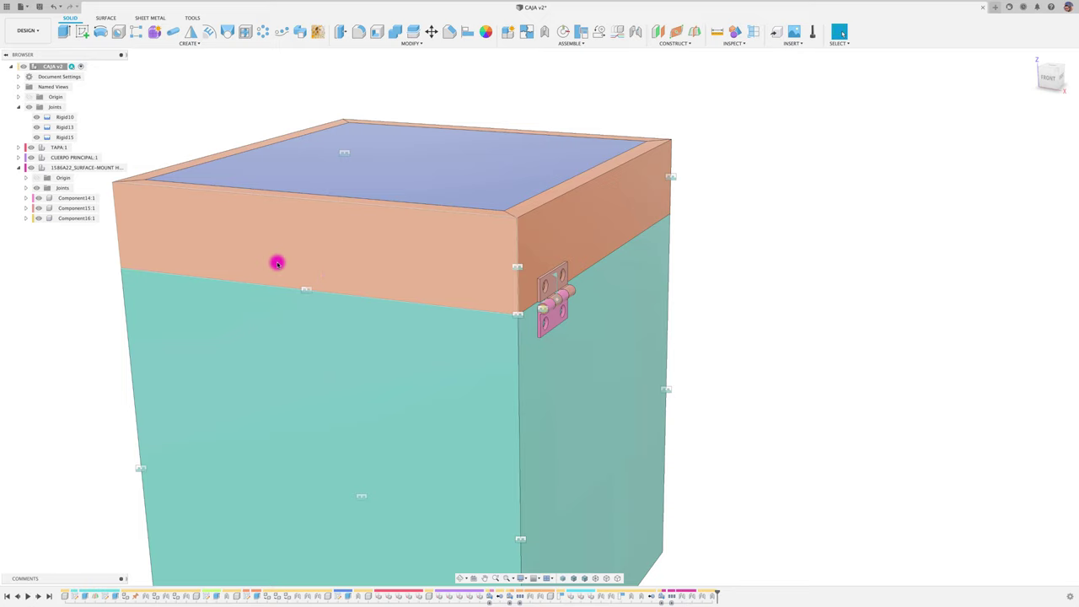
scroll(279, 144, down, 3)
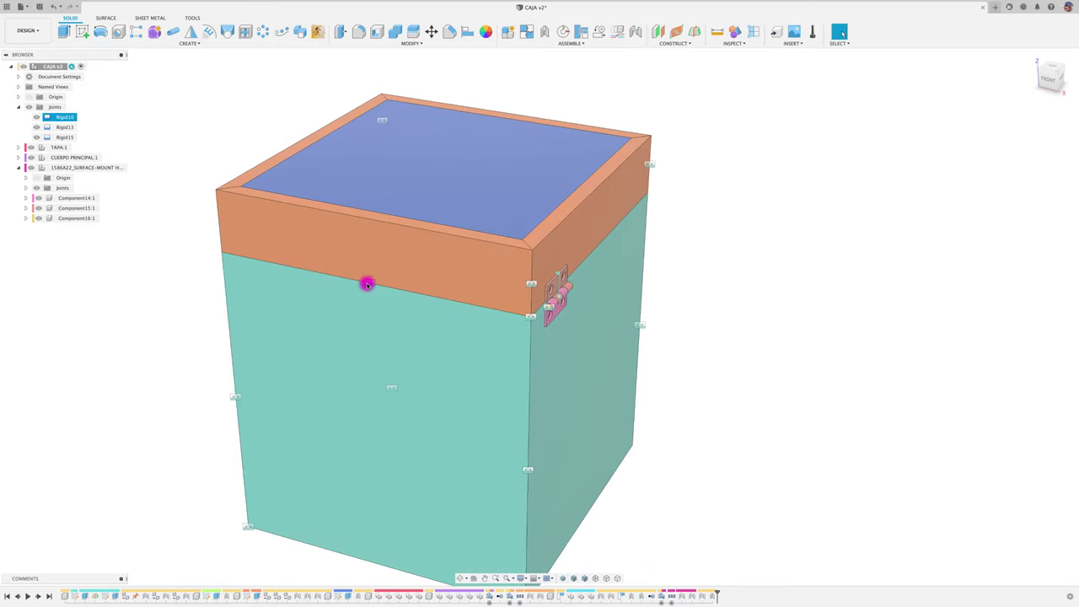
right_click(368, 282)
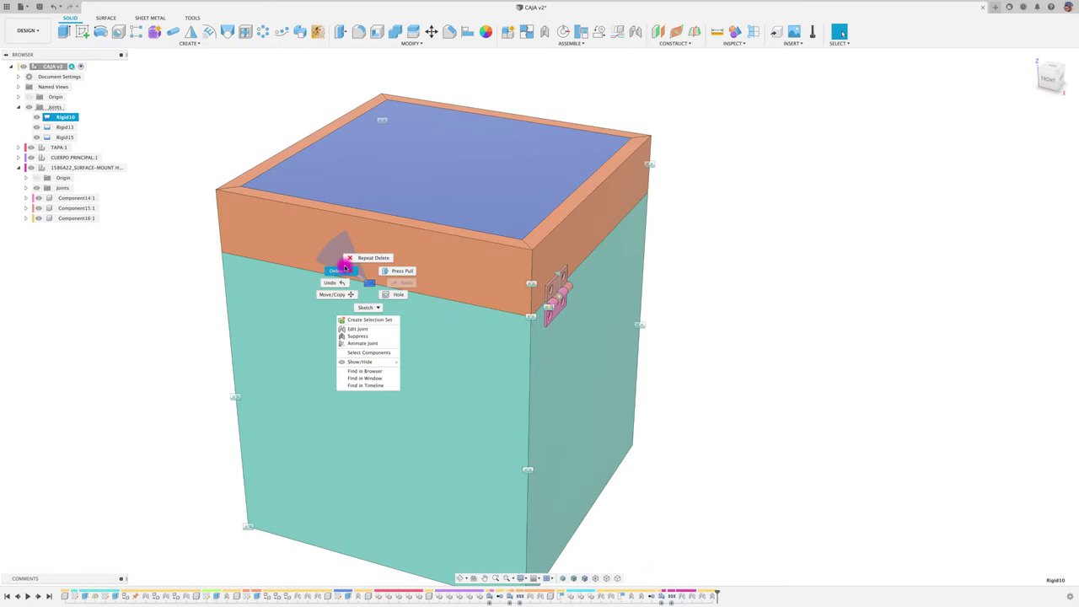
click(344, 270)
- Swing the lid open on its hinge to test it, then revert it to closed
mouse_move(267, 253)
mouse_down()
mouse_move(306, 203)
mouse_move(588, 224)
mouse_move(654, 302)
mouse_move(647, 370)
mouse_up()
mouse_move(327, 153)
mouse_down()
mouse_move(373, 385)
mouse_move(330, 169)
mouse_up()
mouse_move(334, 199)
shift+middle_down()
mouse_move(722, 284)
mouse_move(523, 283)
shift+middle_up()
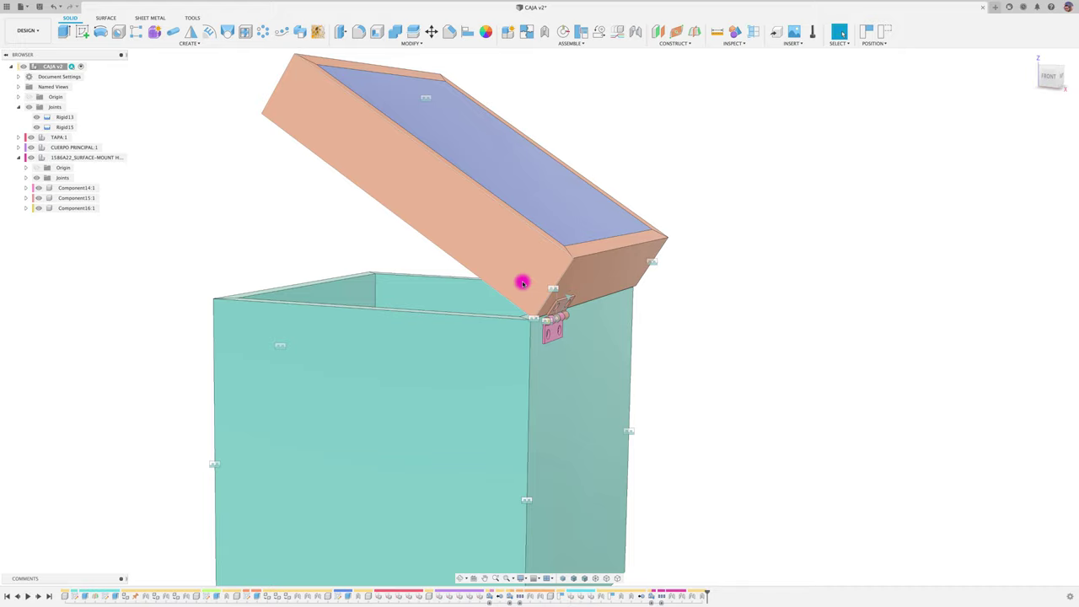
shift+middle_drag(523, 283, 775, 225)
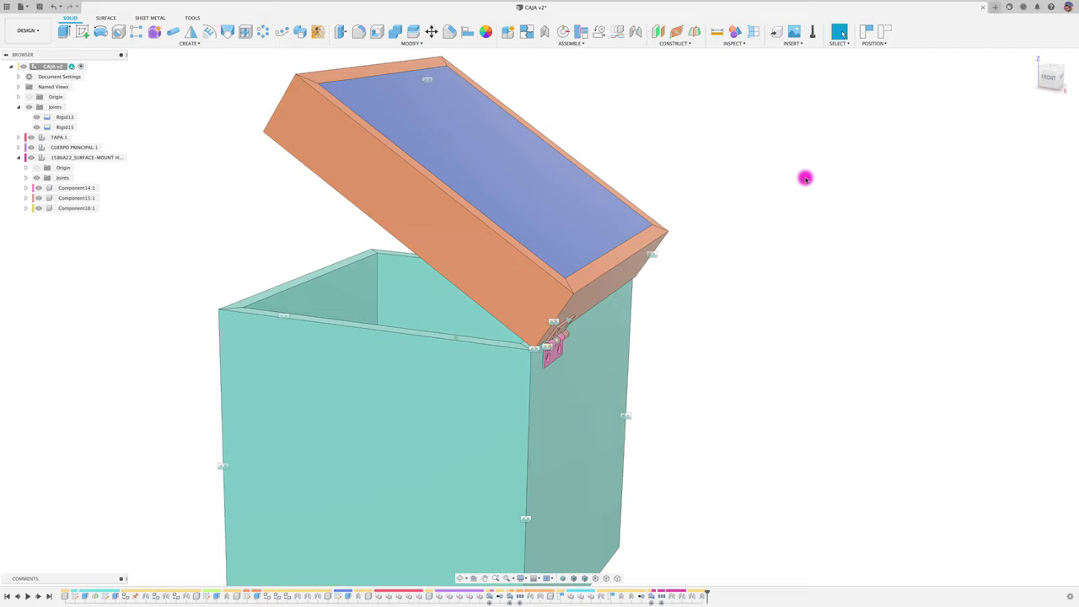
click(883, 32)
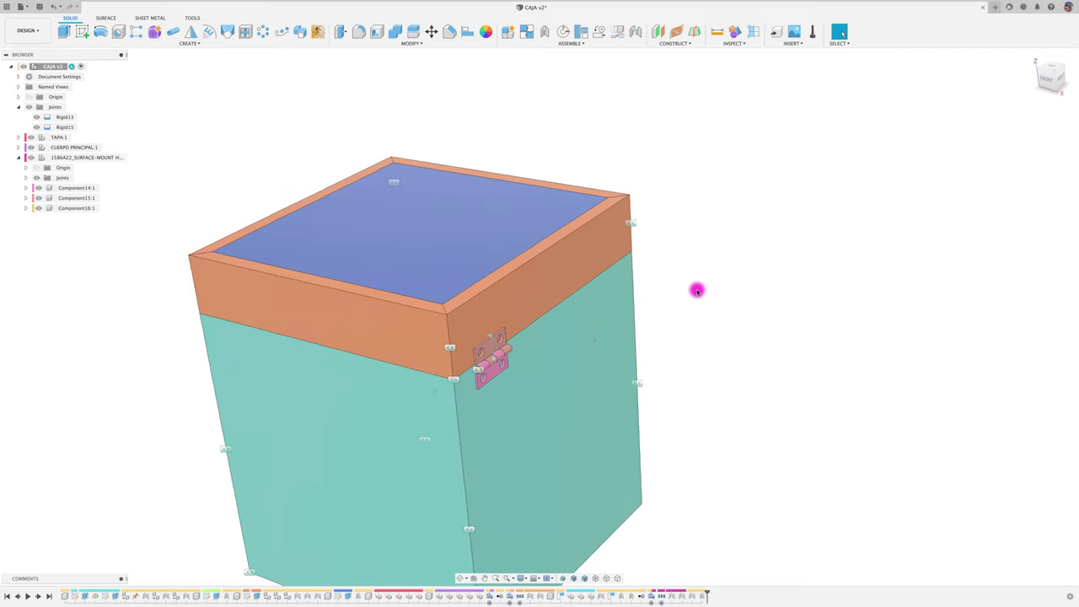
- Capture an open lid position, swing it again, and revert the lid to closed
mouse_move(392, 326)
mouse_down()
mouse_move(429, 250)
mouse_move(868, 166)
mouse_up()
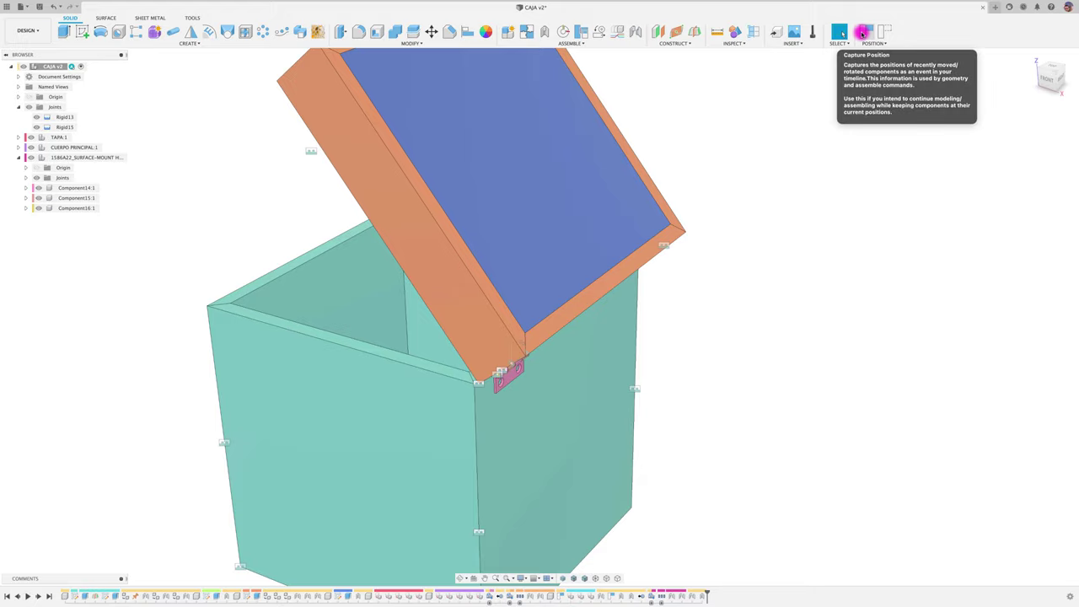
click(862, 32)
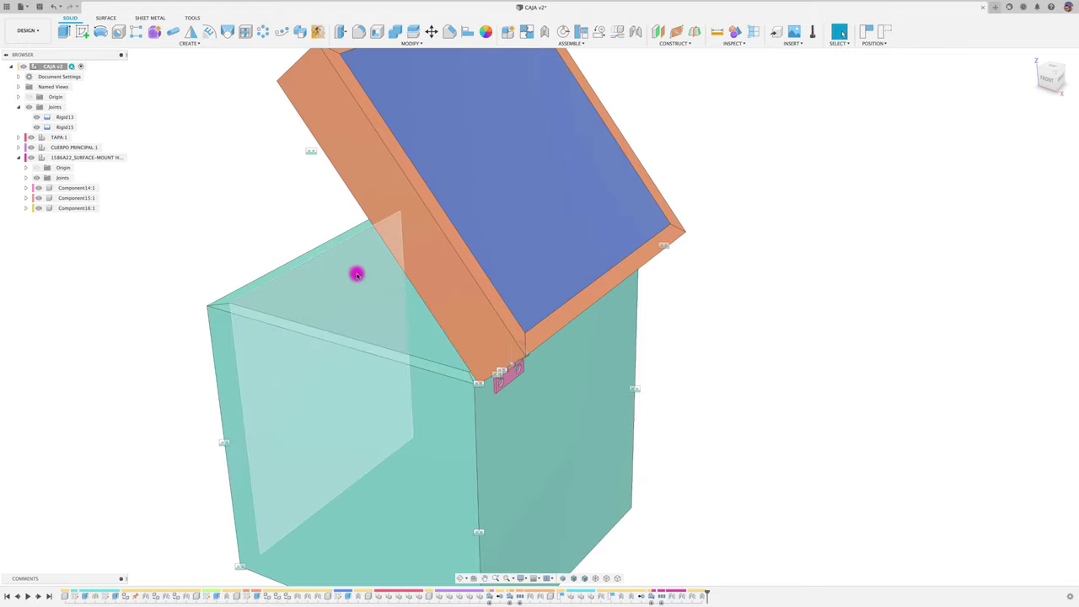
drag(421, 262, 662, 452)
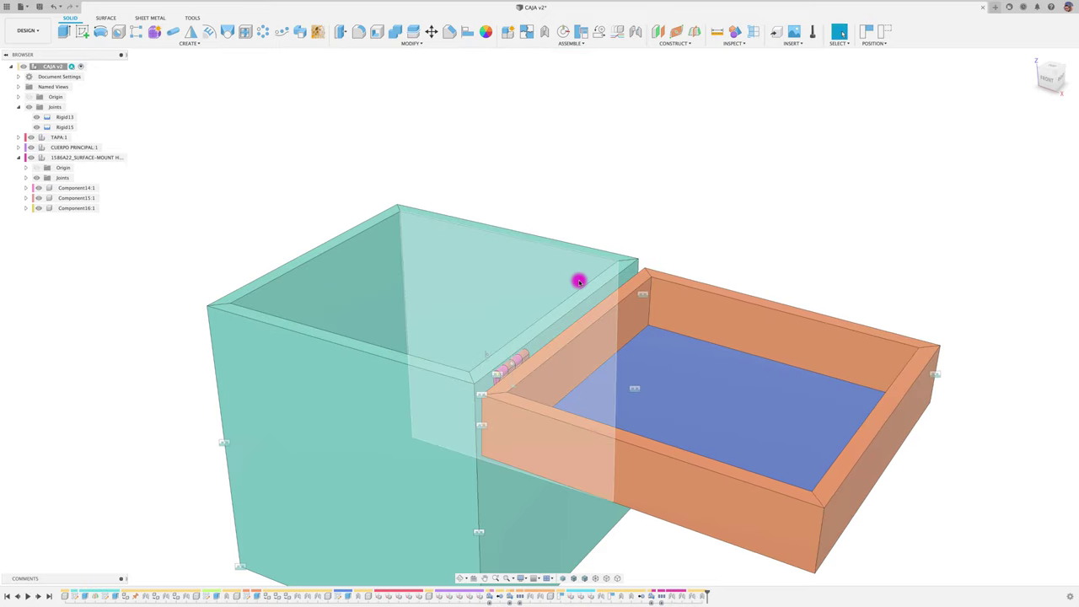
click(879, 31)
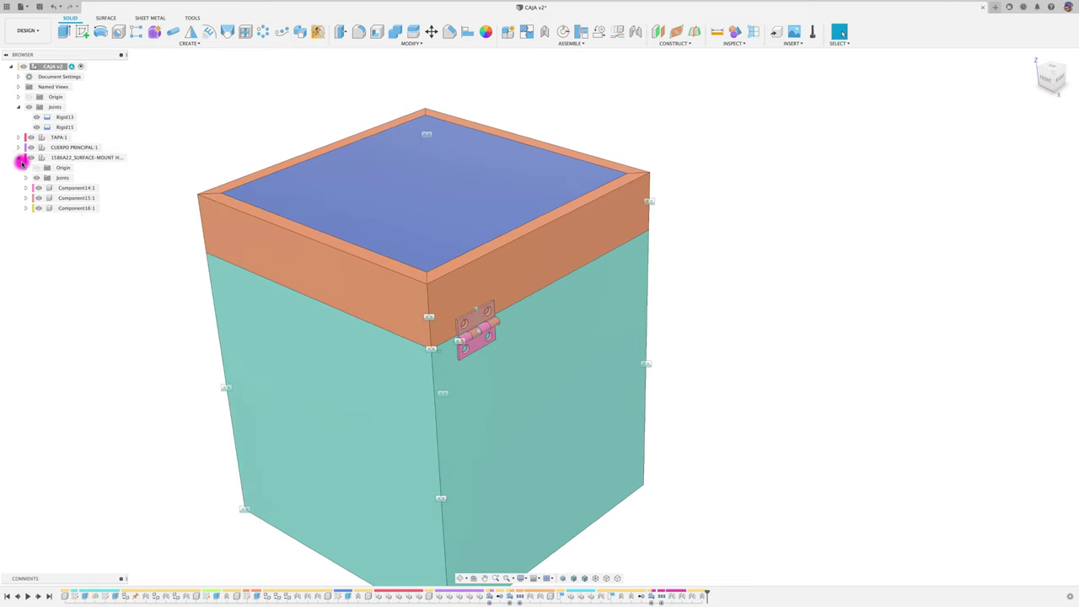
- Copy and paste the 1586A22 hinge, moving the copy 143.395 mm along Y on the same edge
click(20, 159)
click(84, 158)
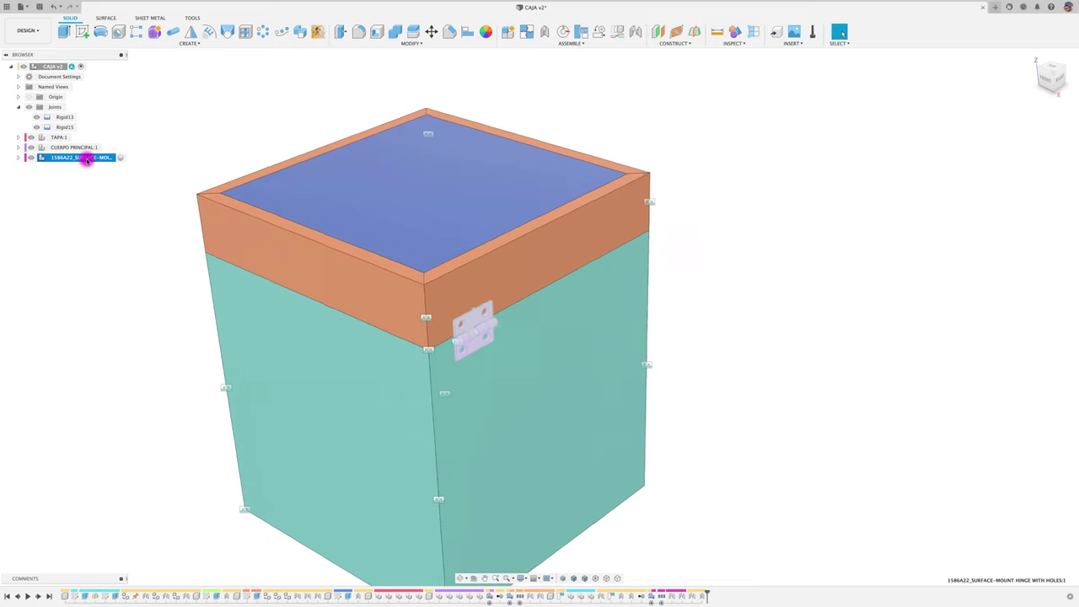
key(ctrl+c)
key(ctrl+v)
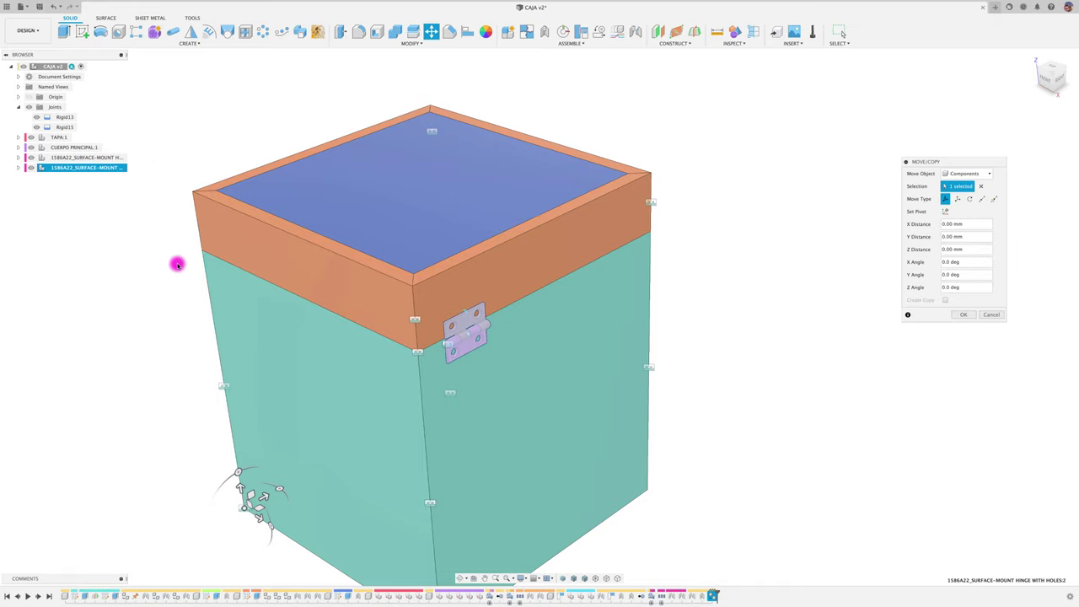
mouse_move(275, 491)
mouse_down()
mouse_move(407, 423)
mouse_move(390, 433)
mouse_up()
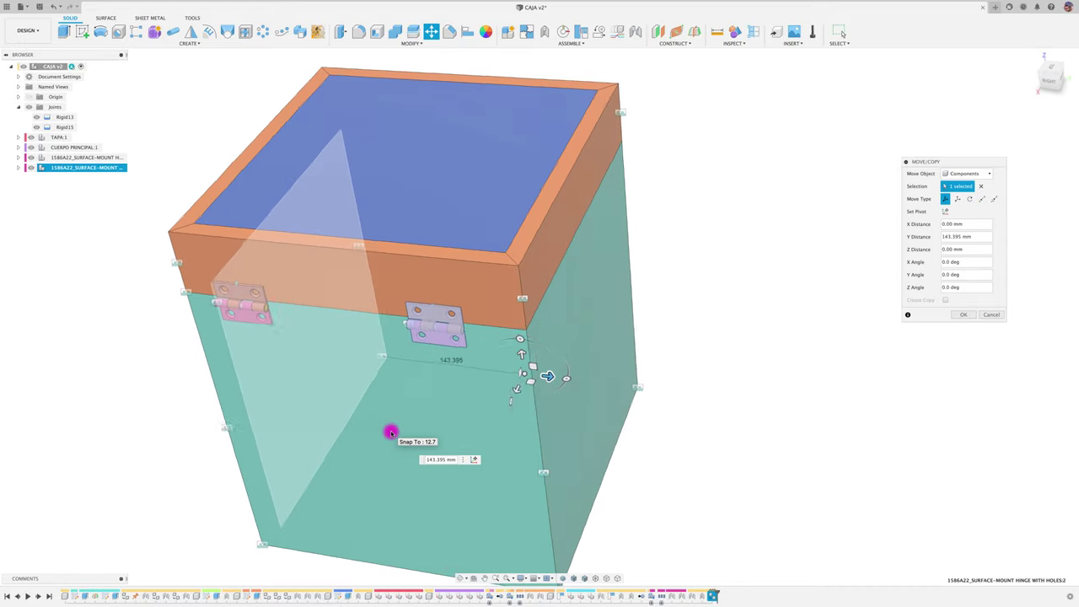
drag(390, 433, 398, 430)
shift+middle_drag(398, 430, 632, 443)
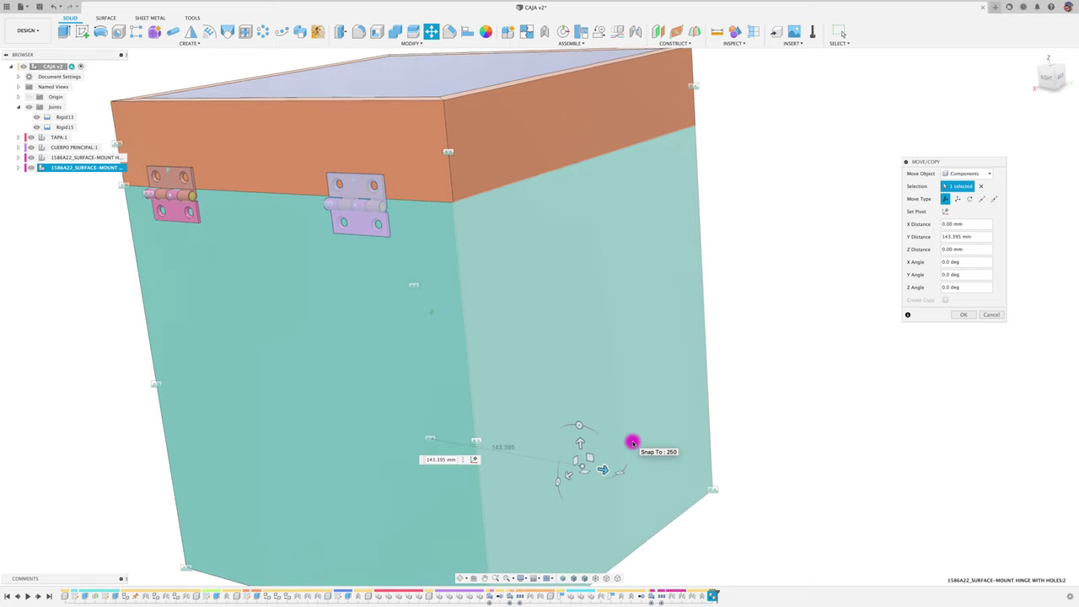
click(963, 314)
mouse_move(838, 374)
shift+middle_down()
mouse_move(323, 194)
mouse_move(283, 101)
shift+middle_up()
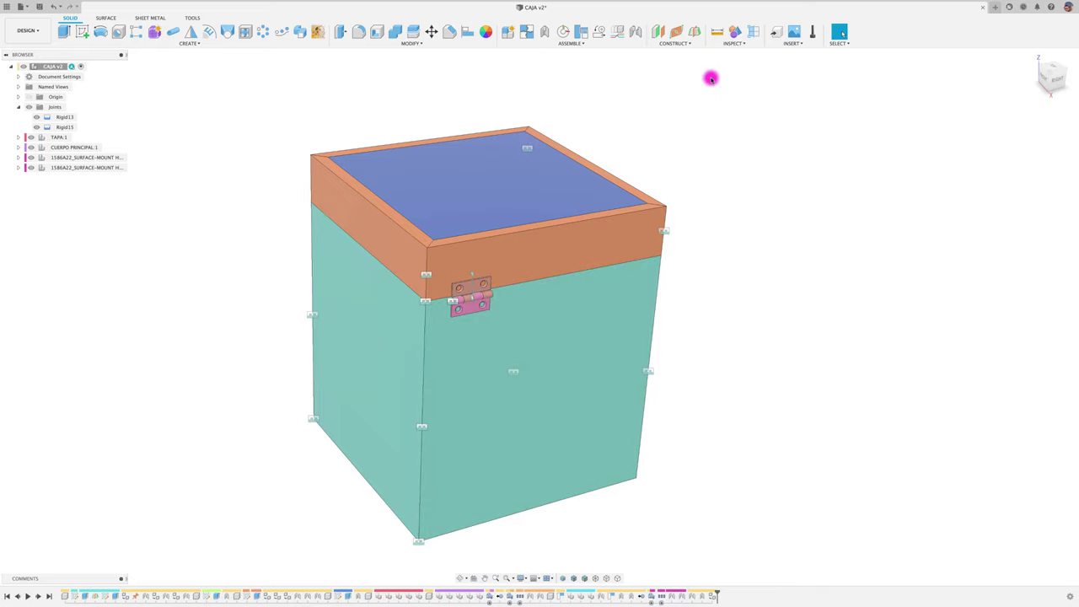
- Create a midplane between the box's left face and its opposite face
click(695, 32)
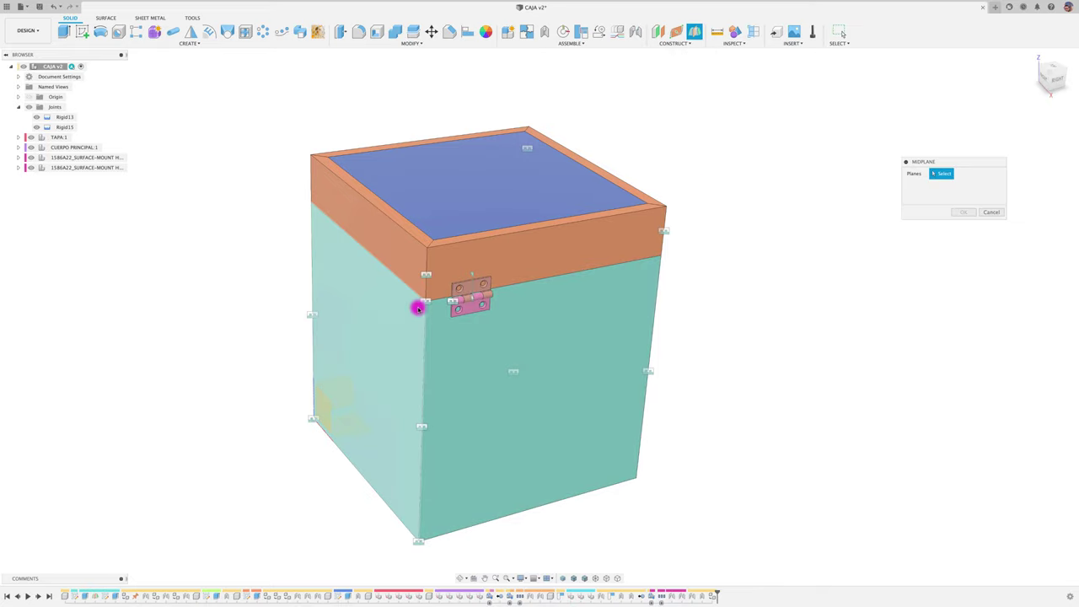
click(346, 320)
mouse_move(345, 323)
shift+middle_down()
mouse_move(513, 320)
mouse_move(479, 297)
mouse_move(610, 345)
mouse_move(614, 269)
shift+middle_up()
click(545, 332)
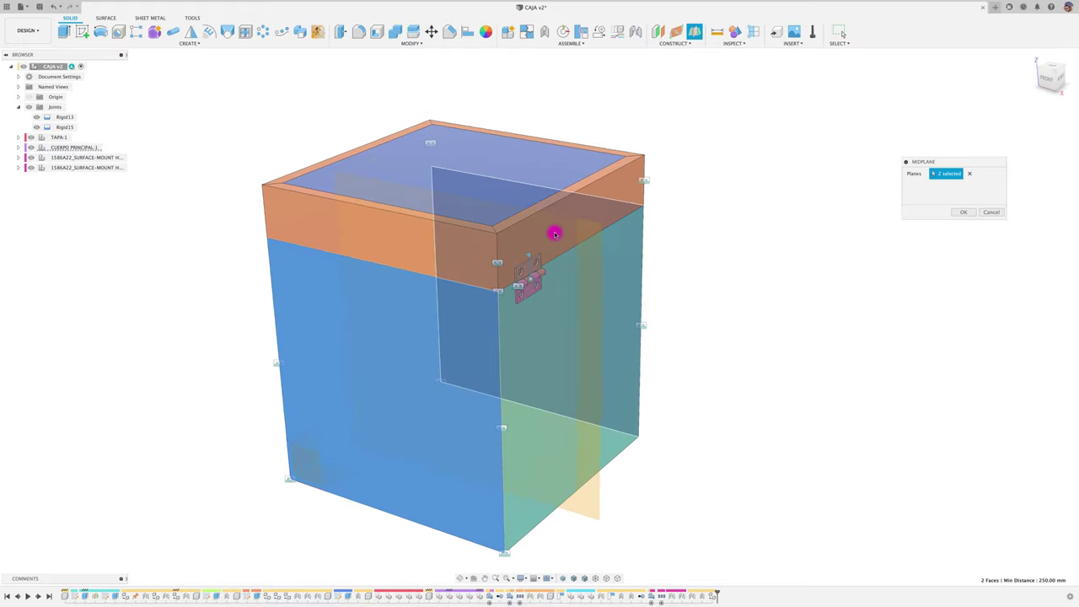
click(964, 212)
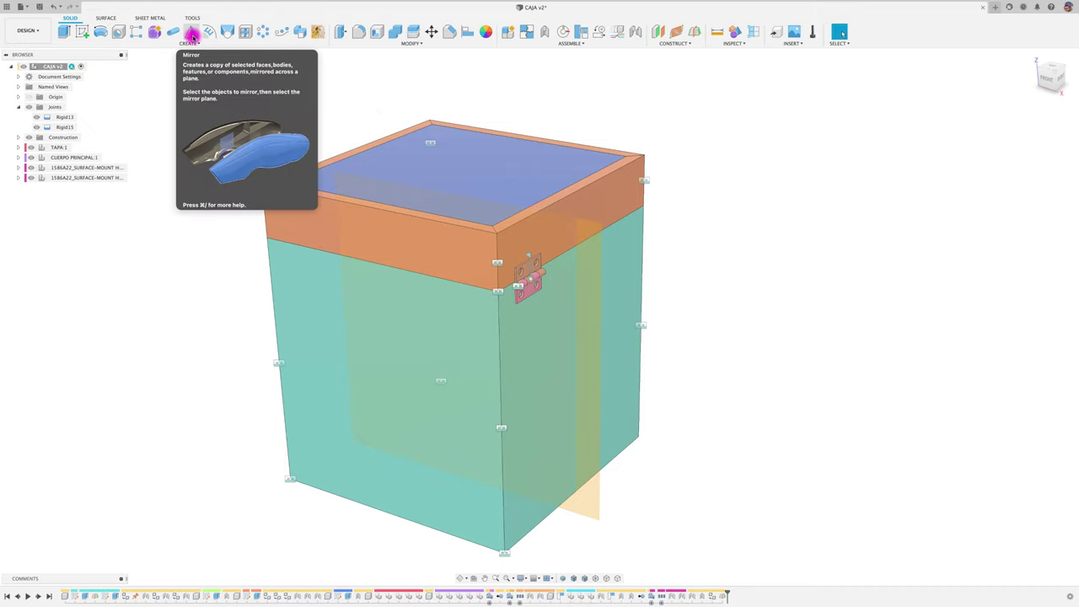
- Mirror the hinge component across the new midplane
click(192, 35)
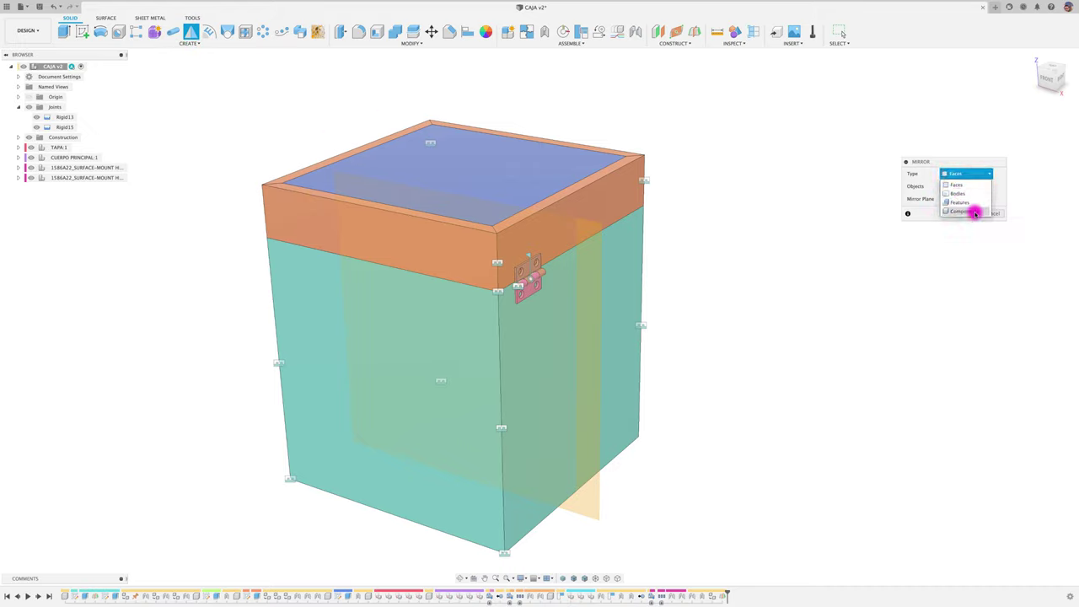
click(975, 213)
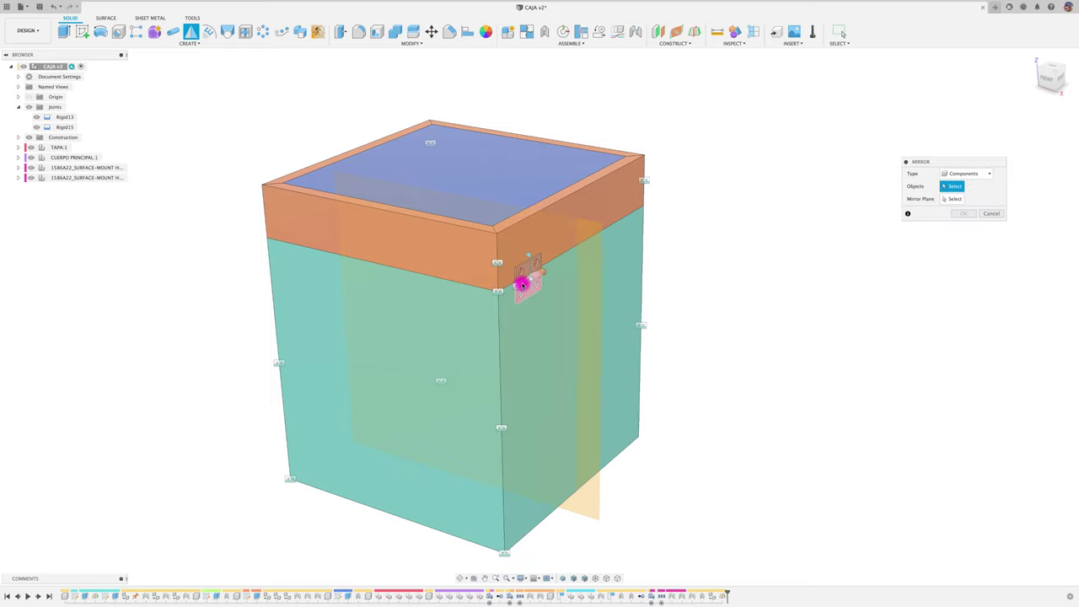
click(105, 170)
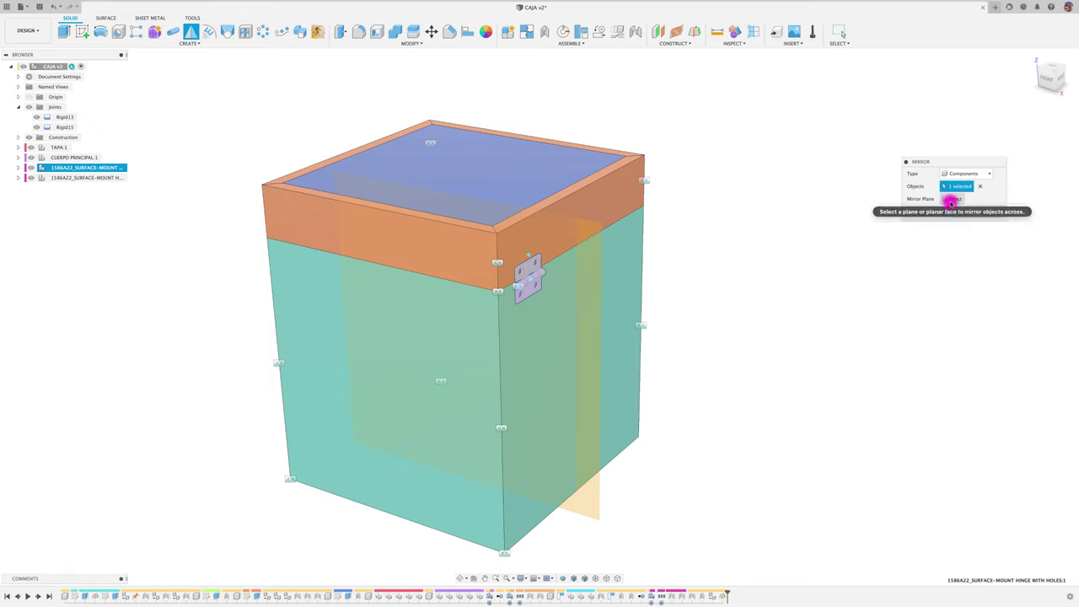
click(950, 200)
click(593, 503)
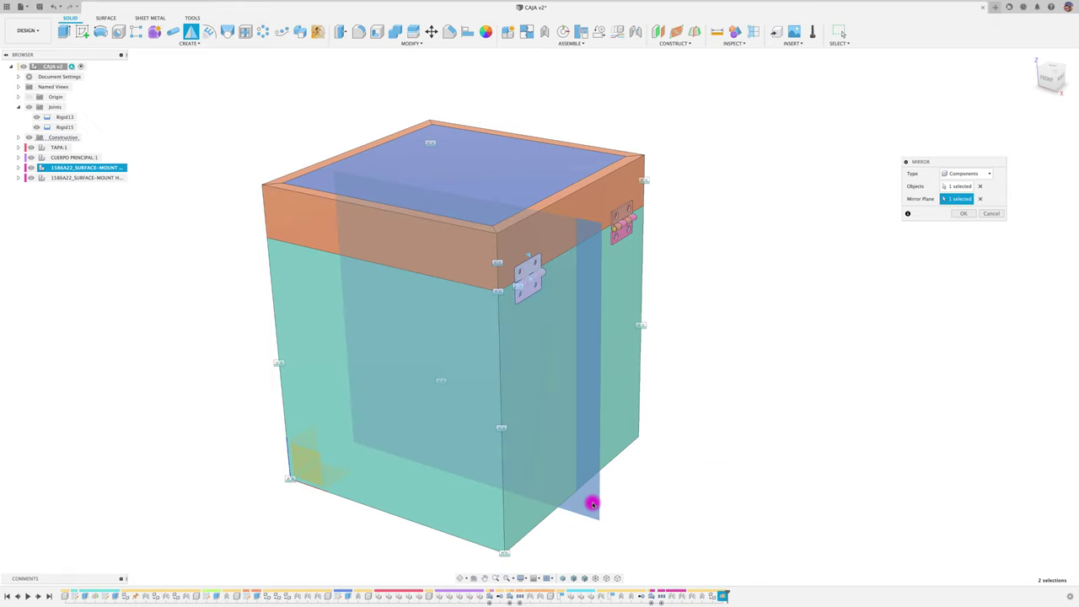
click(964, 214)
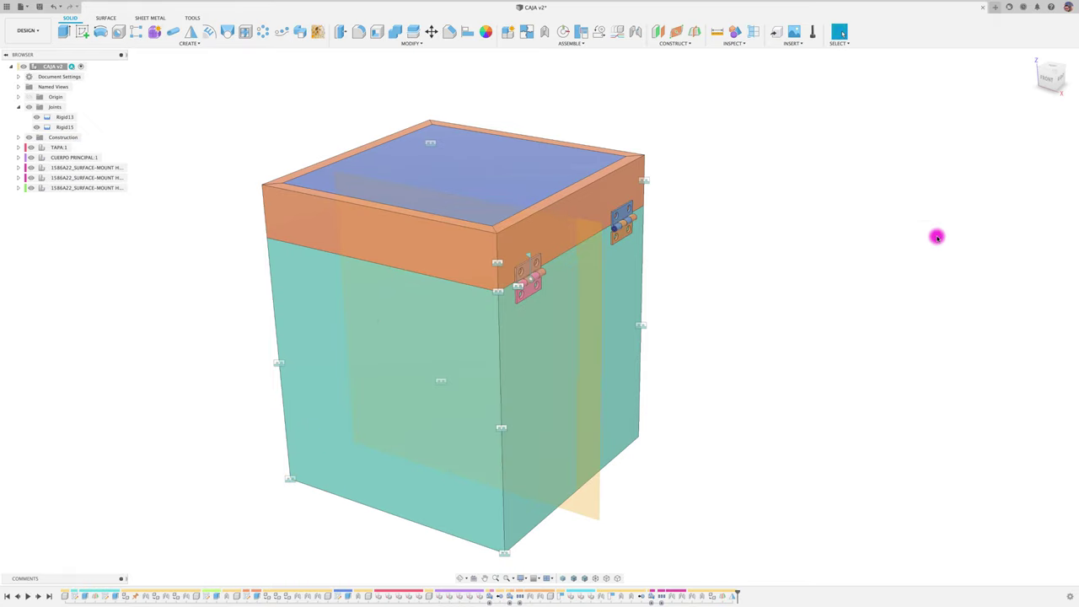
- Delete the moved hinge copy, leaving 1586A22 (Mirror):1 in its place
click(91, 177)
click(97, 188)
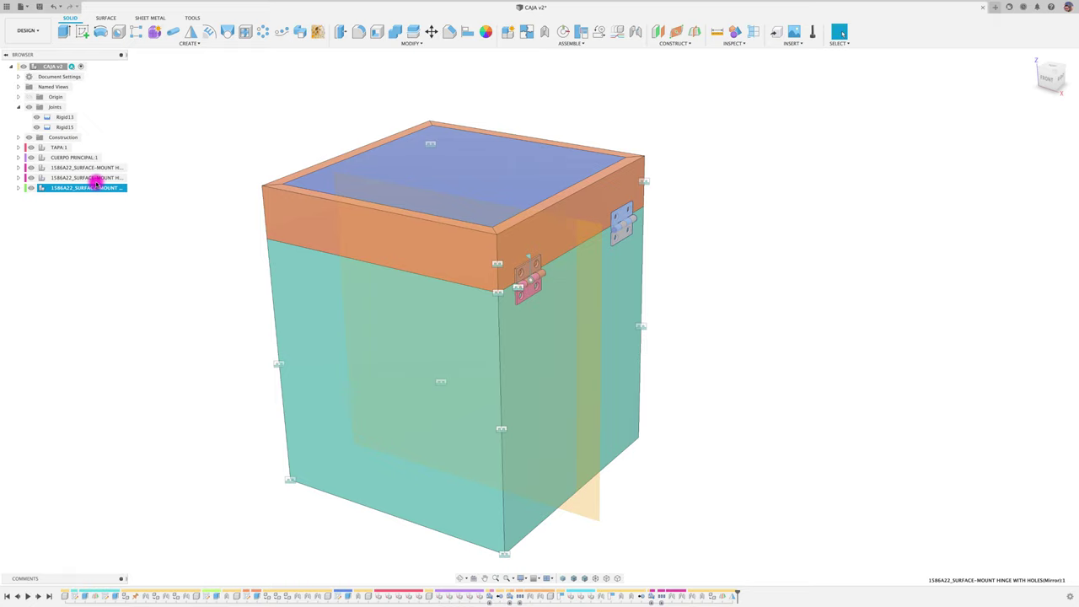
click(97, 178)
right_click(97, 180)
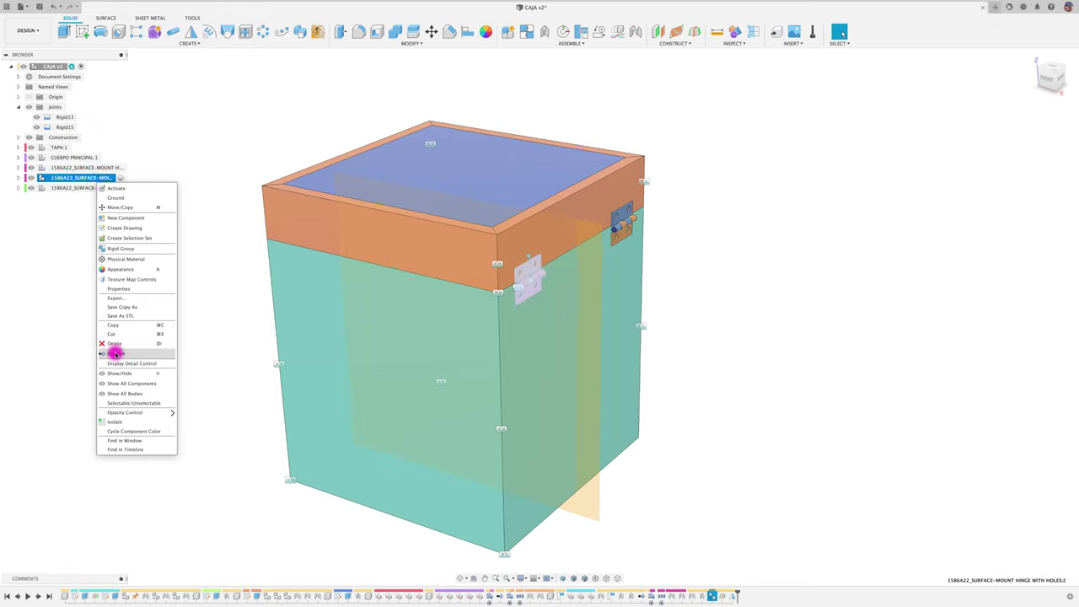
click(116, 353)
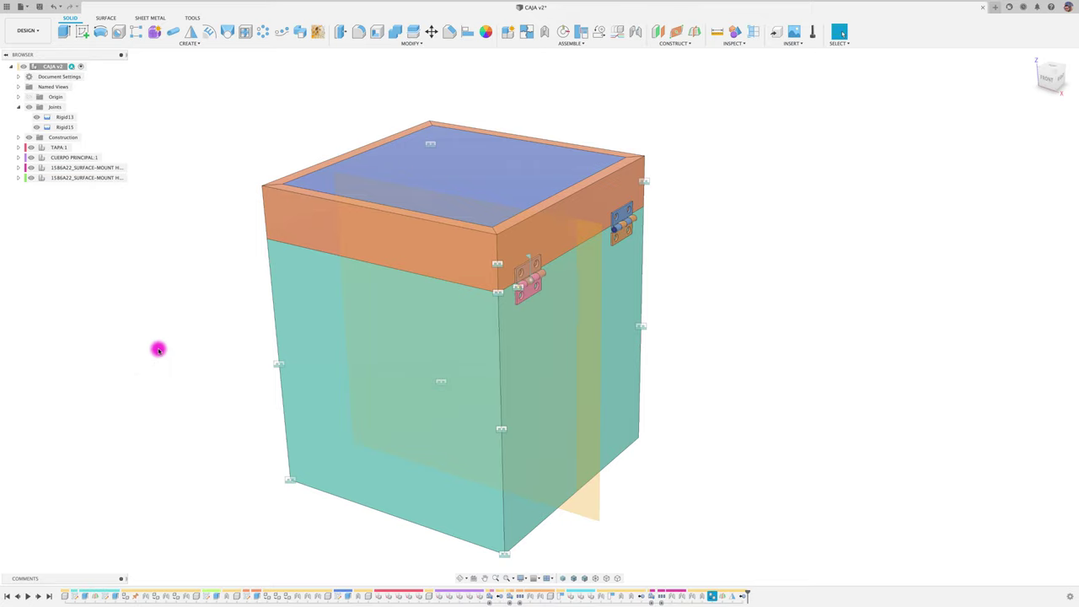
click(102, 179)
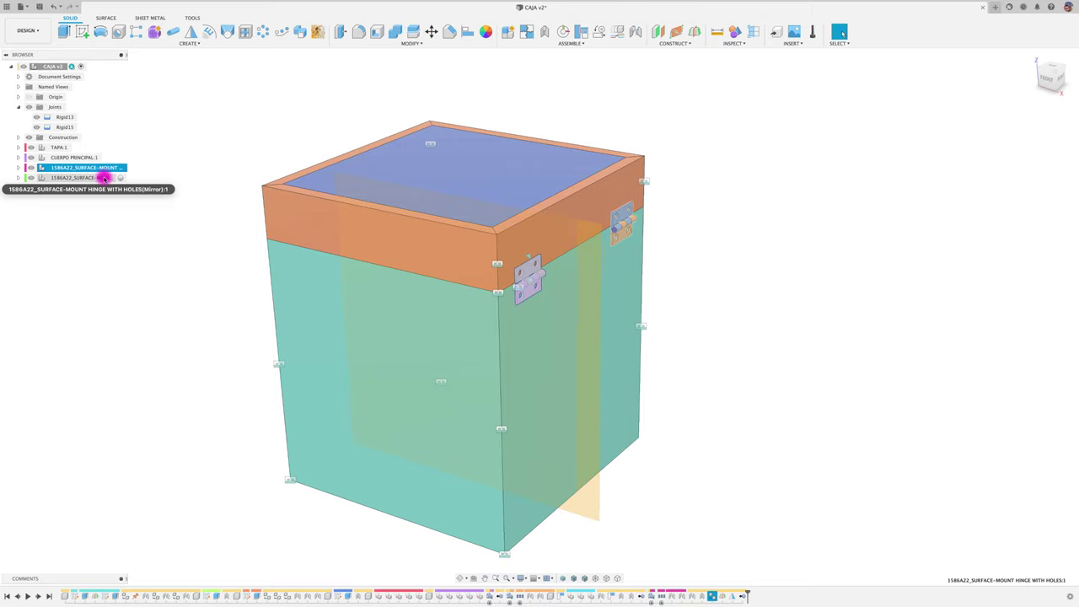
- Swing the lid open and pull the blue hinge leaf away from the box
mouse_move(414, 229)
mouse_down()
mouse_move(431, 195)
mouse_move(374, 202)
mouse_up()
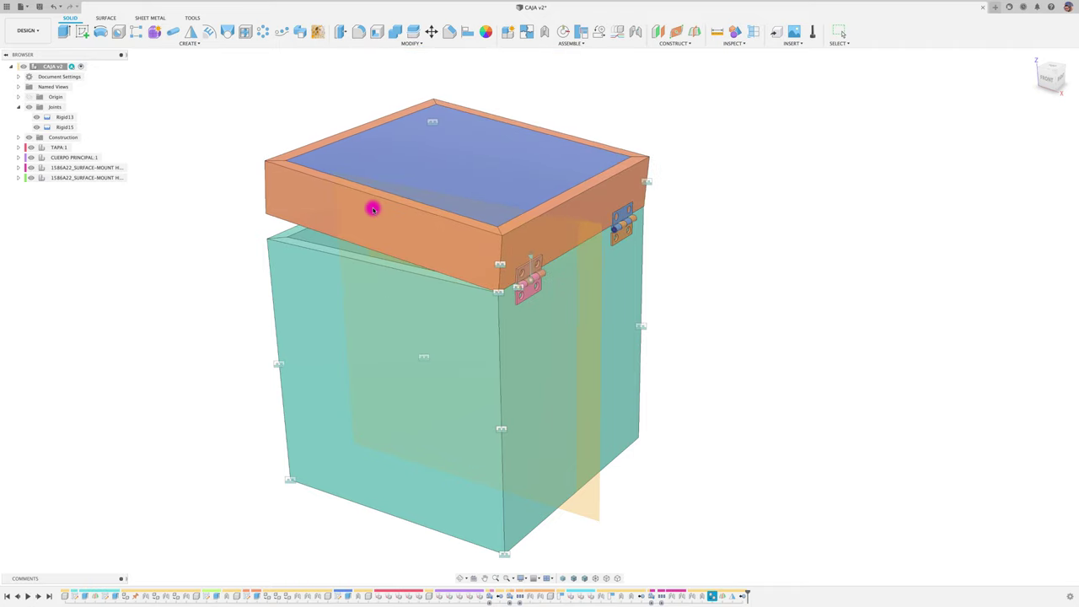
scroll(702, 231, up, 1)
scroll(702, 231, up, 2)
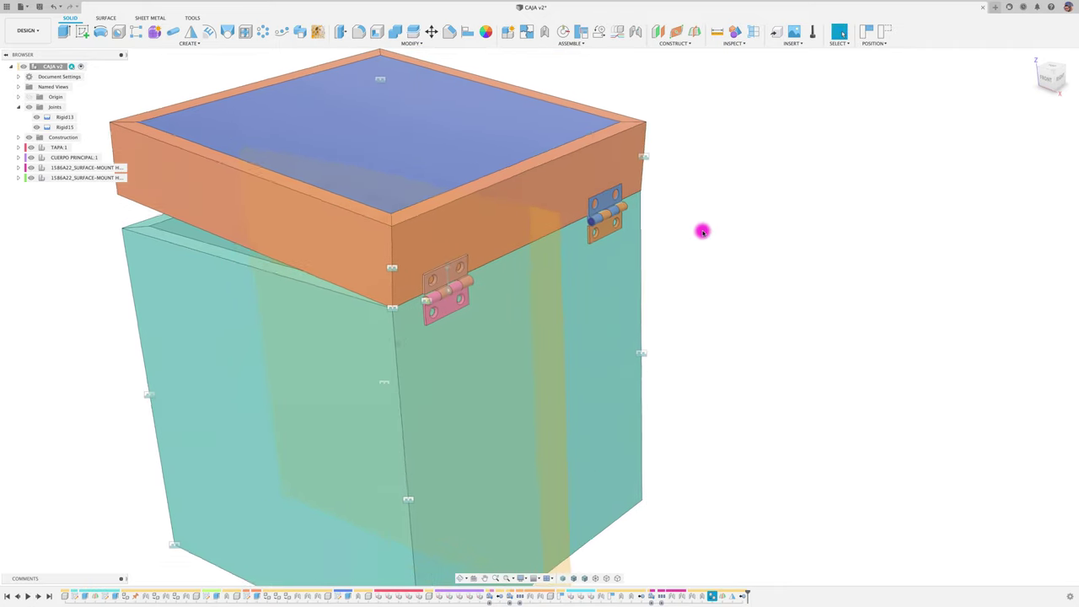
scroll(687, 237, up, 3)
drag(630, 258, 792, 221)
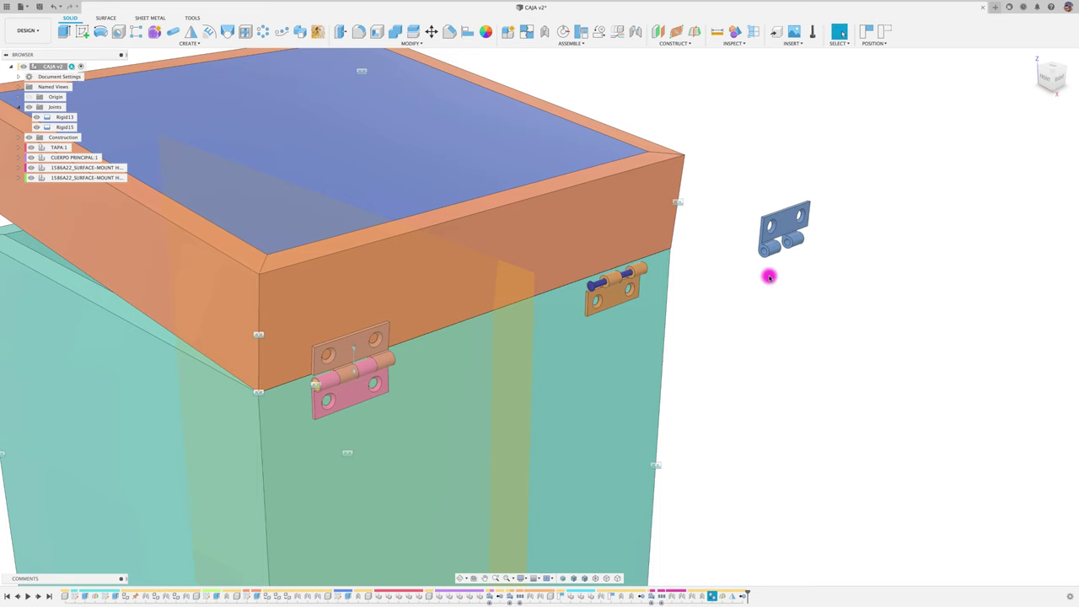
scroll(769, 276, up, 1)
scroll(762, 286, up, 2)
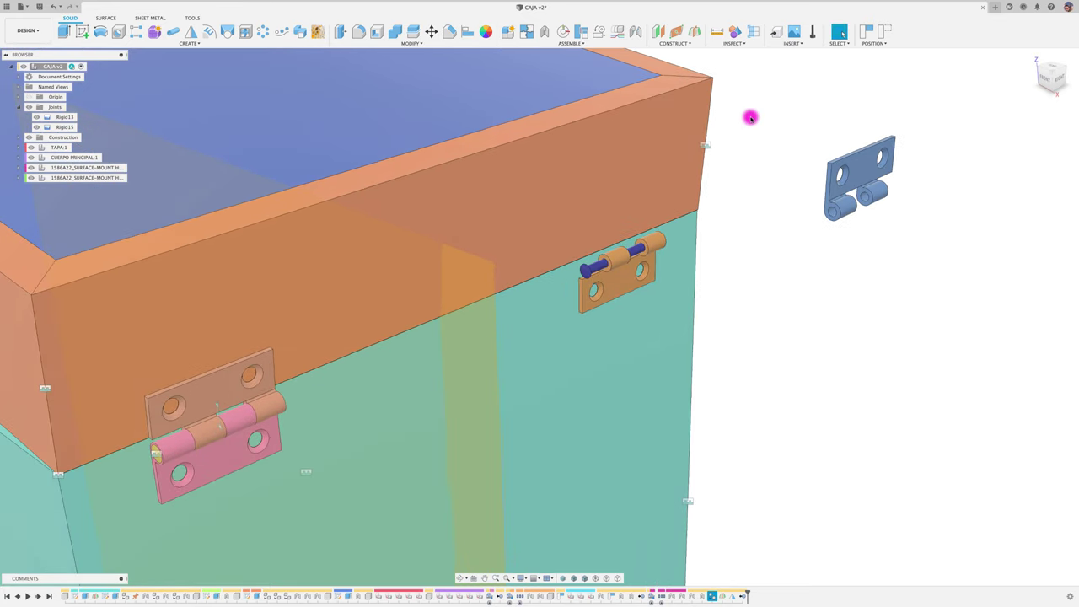
- Add an as-built joint between the hinge leaf and the orange hinge
click(578, 43)
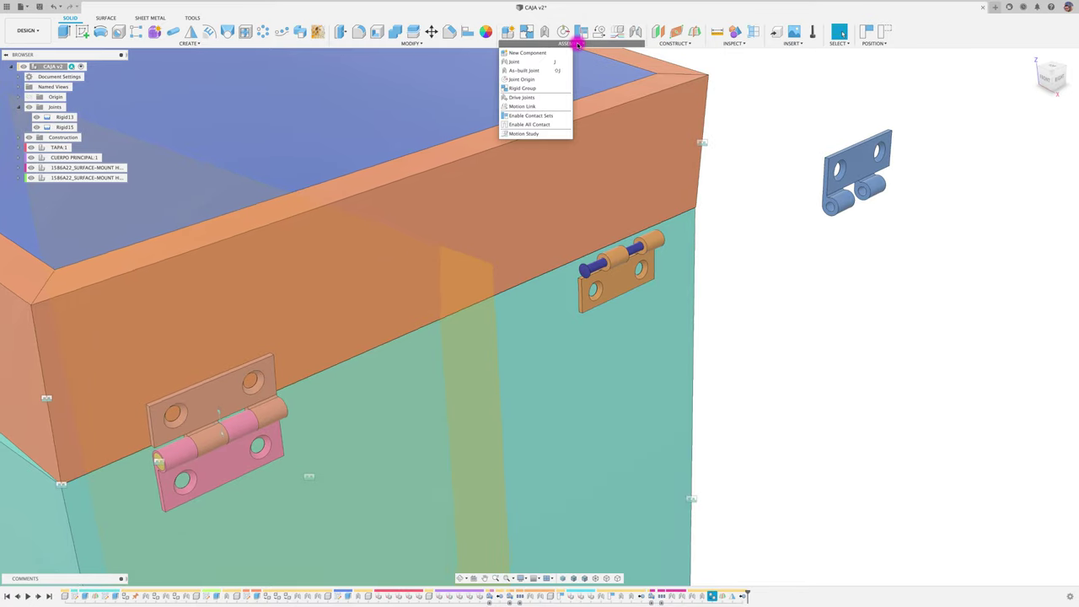
click(542, 74)
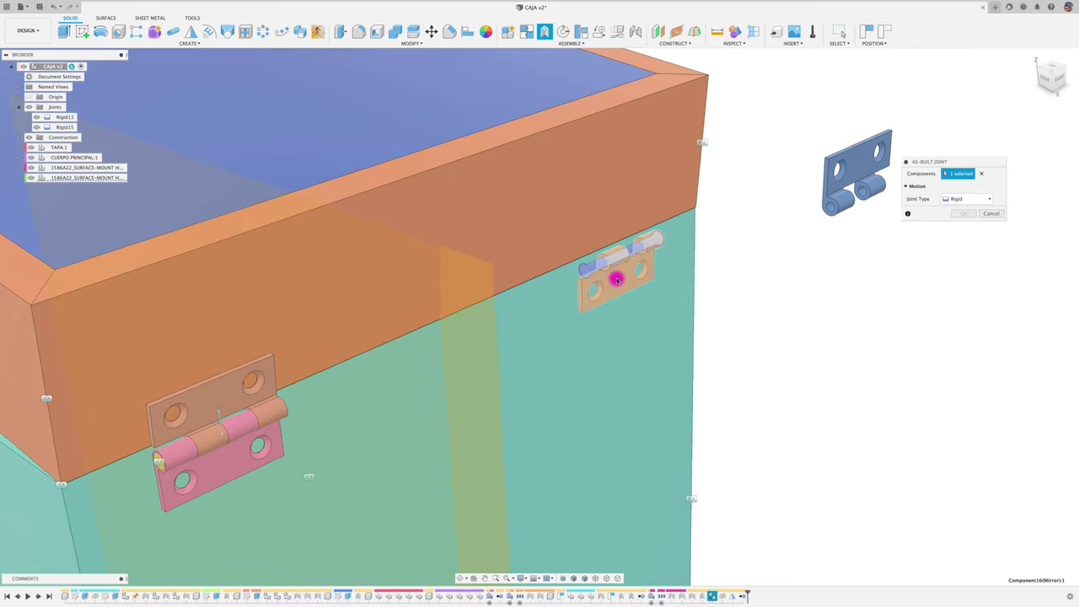
click(615, 276)
click(941, 215)
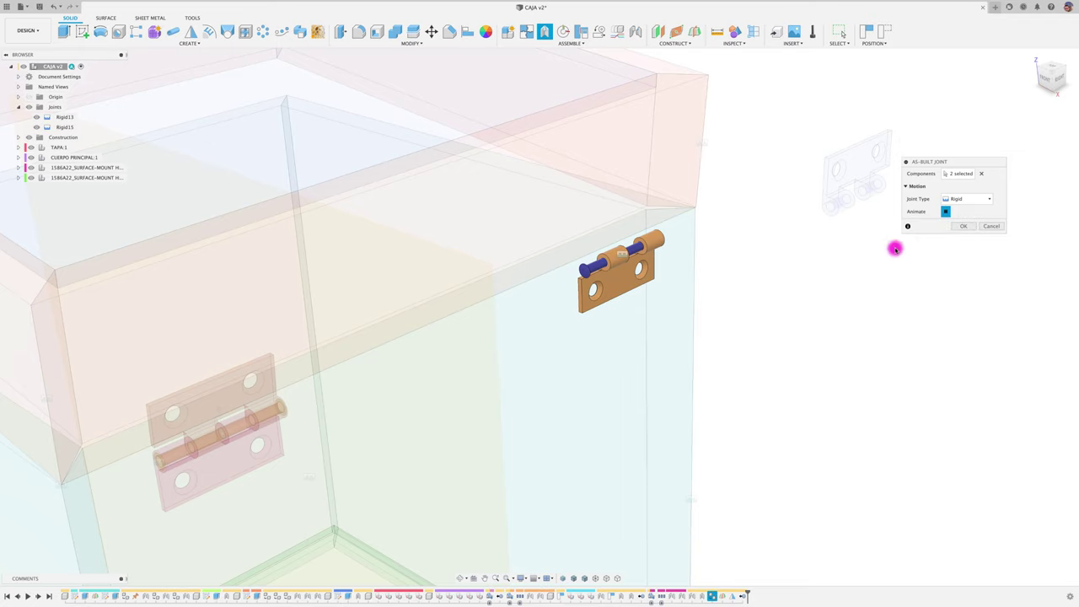
click(964, 225)
scroll(878, 238, up, 2)
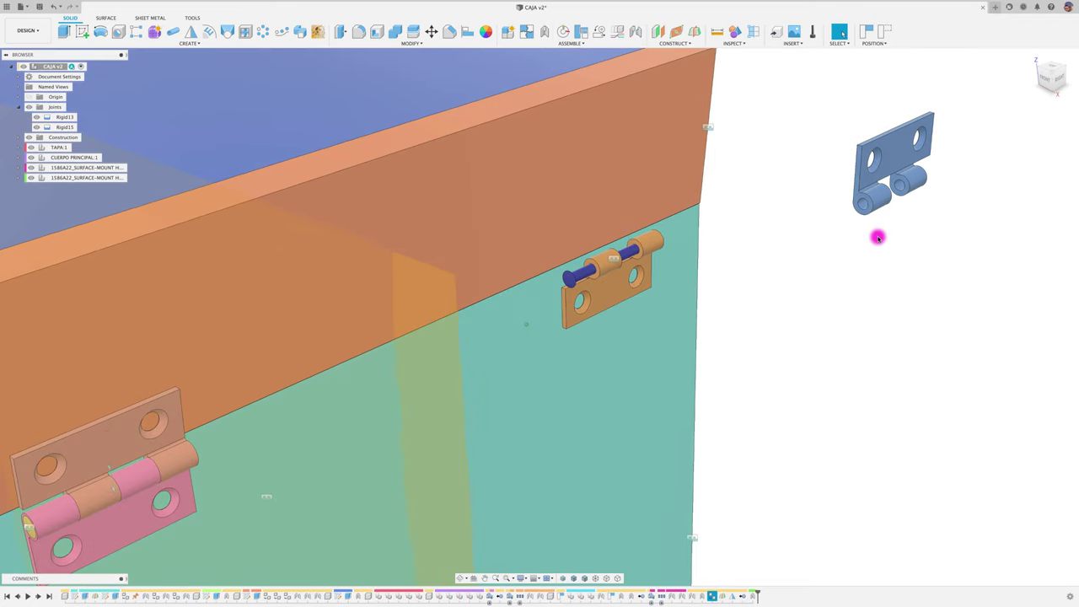
scroll(878, 237, up, 2)
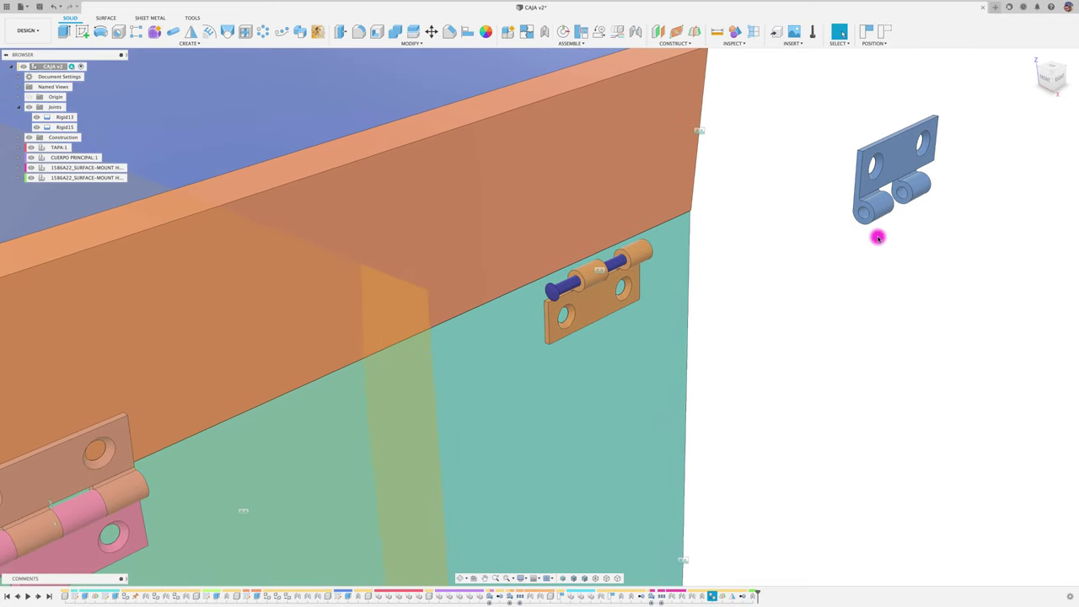
- Join the blue leaf to the orange hinge's pin with a revolute joint, test it, then revert
key(j)
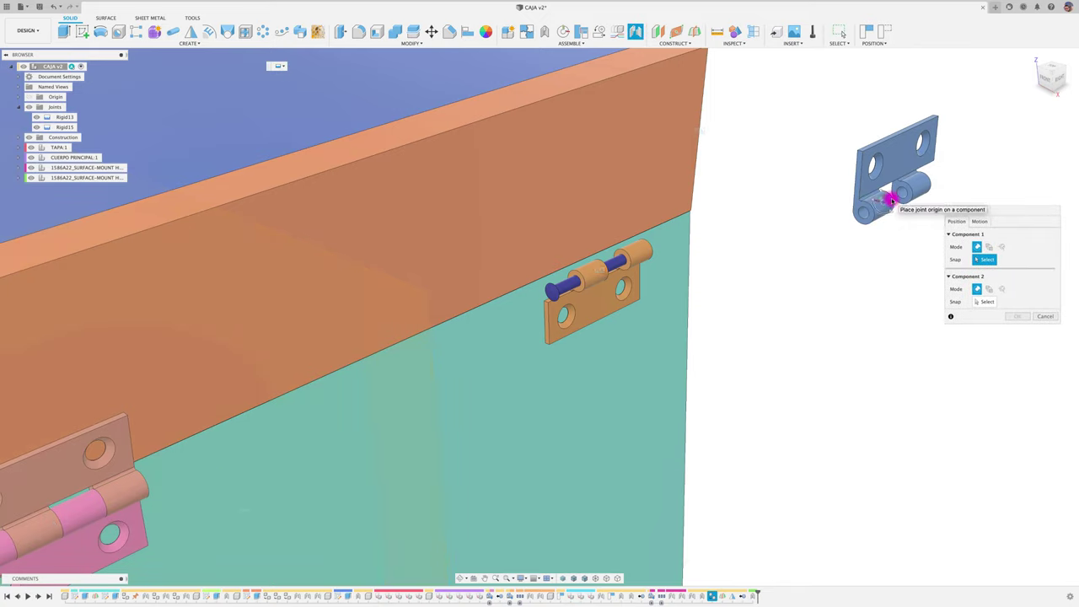
click(884, 200)
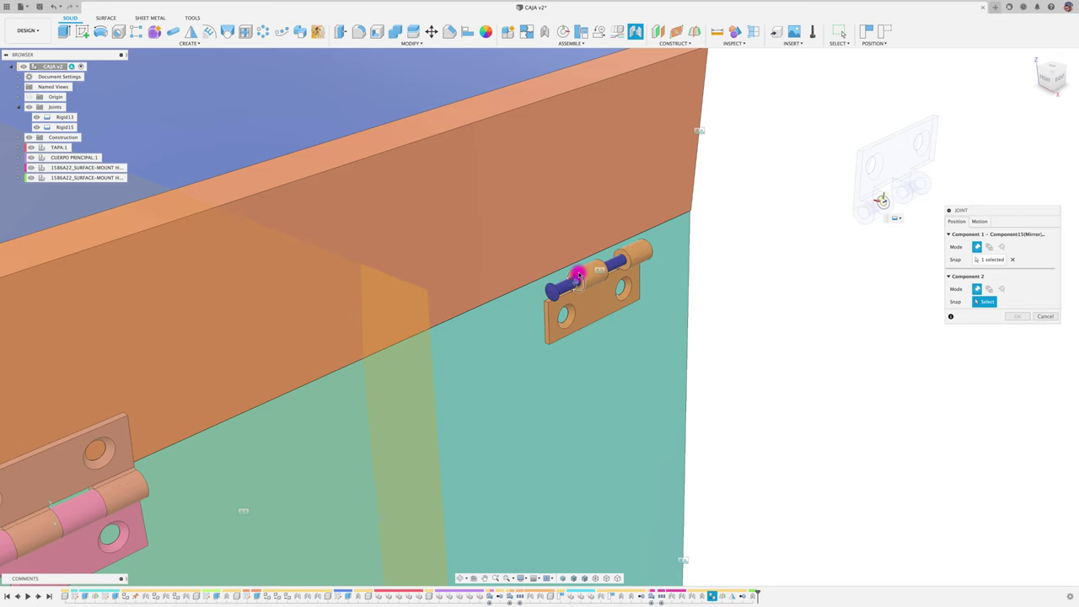
click(577, 278)
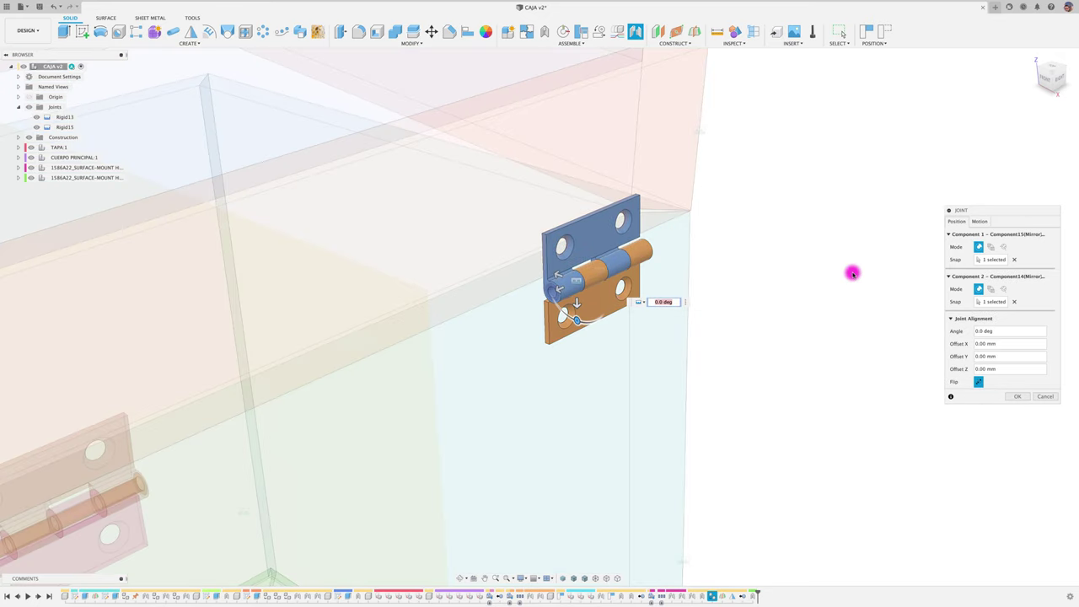
click(979, 217)
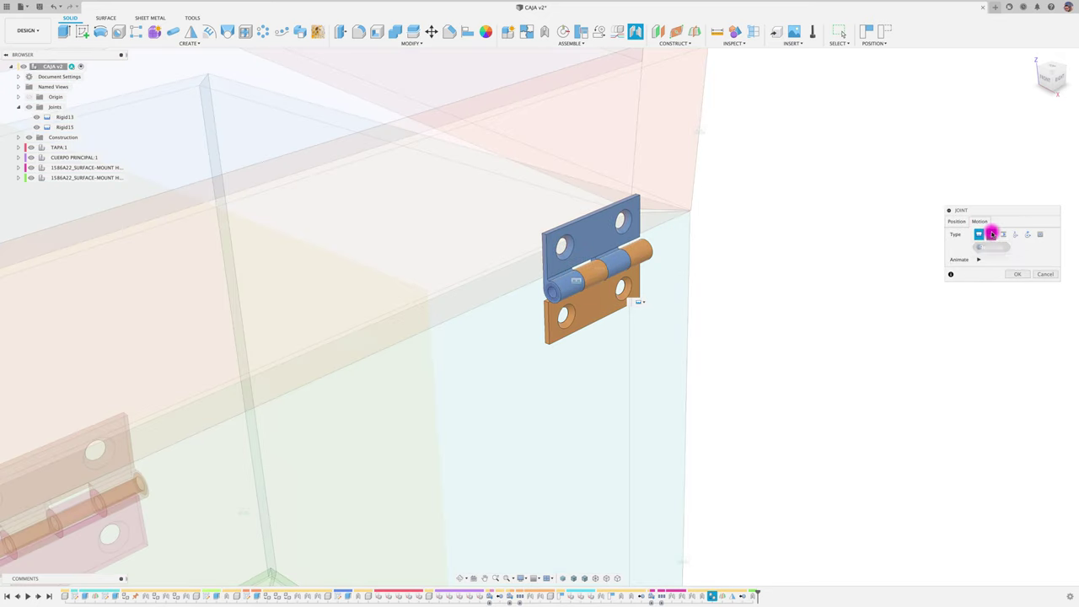
click(991, 233)
click(1017, 274)
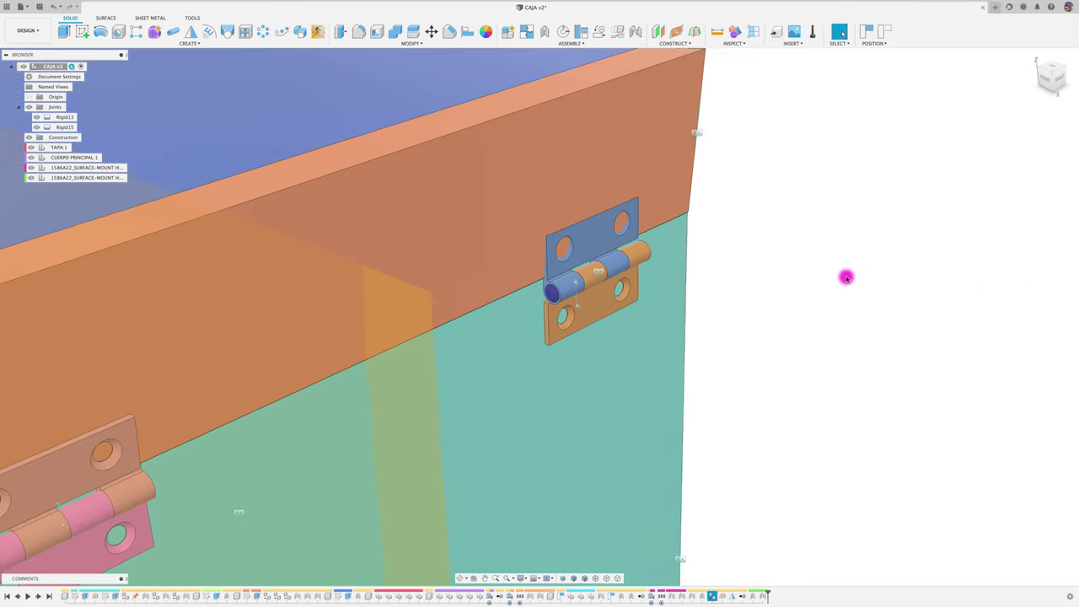
drag(614, 241, 761, 264)
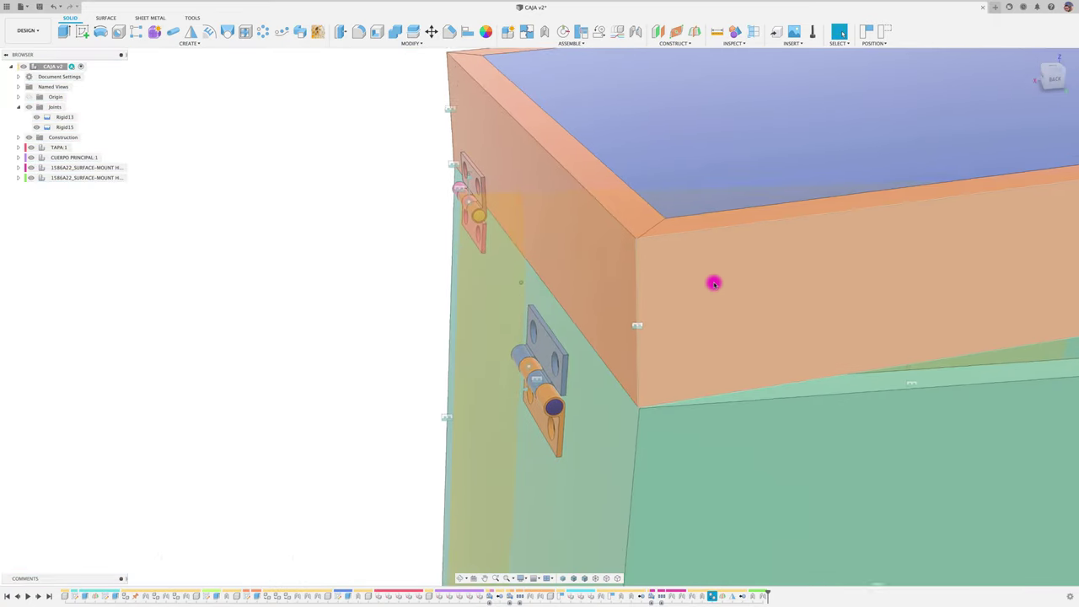
drag(714, 283, 765, 279)
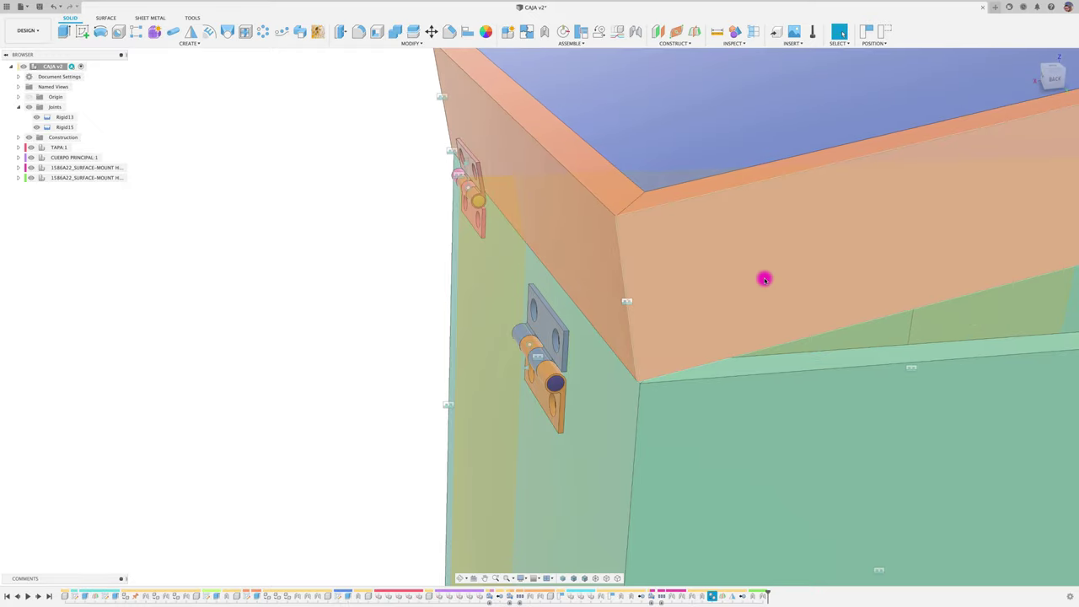
click(881, 34)
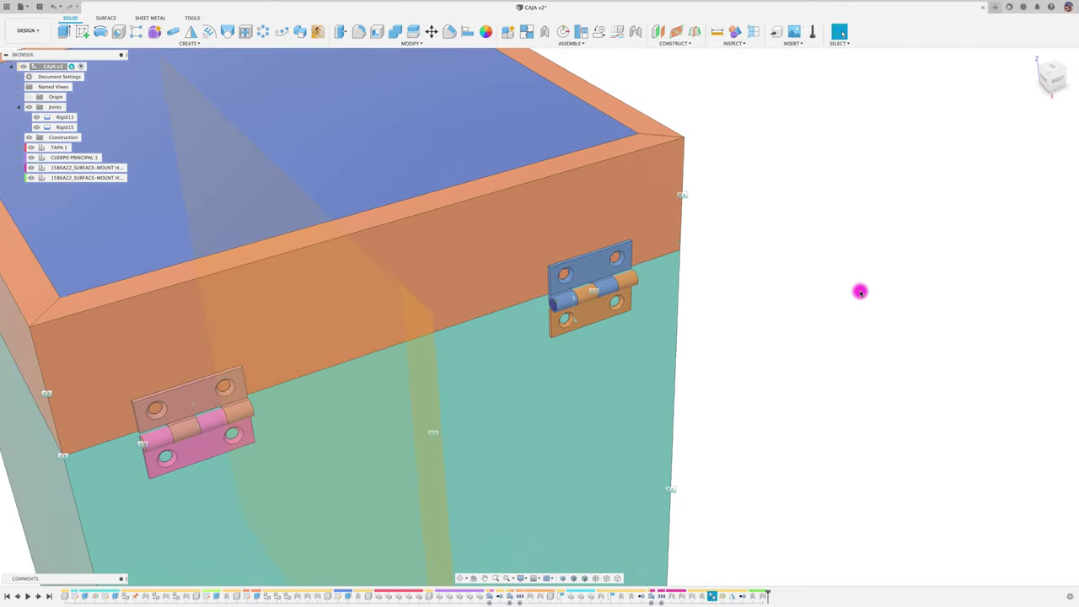
- Rigidly fix the upper hinge leaf to the lid, test the swing, and revert
click(570, 43)
click(542, 71)
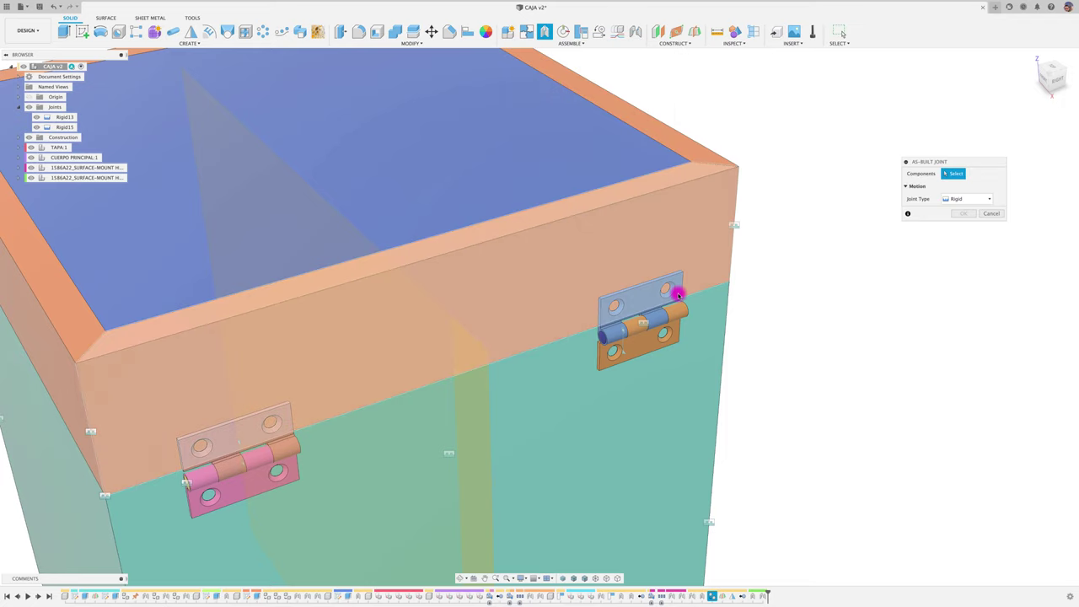
click(643, 296)
click(629, 234)
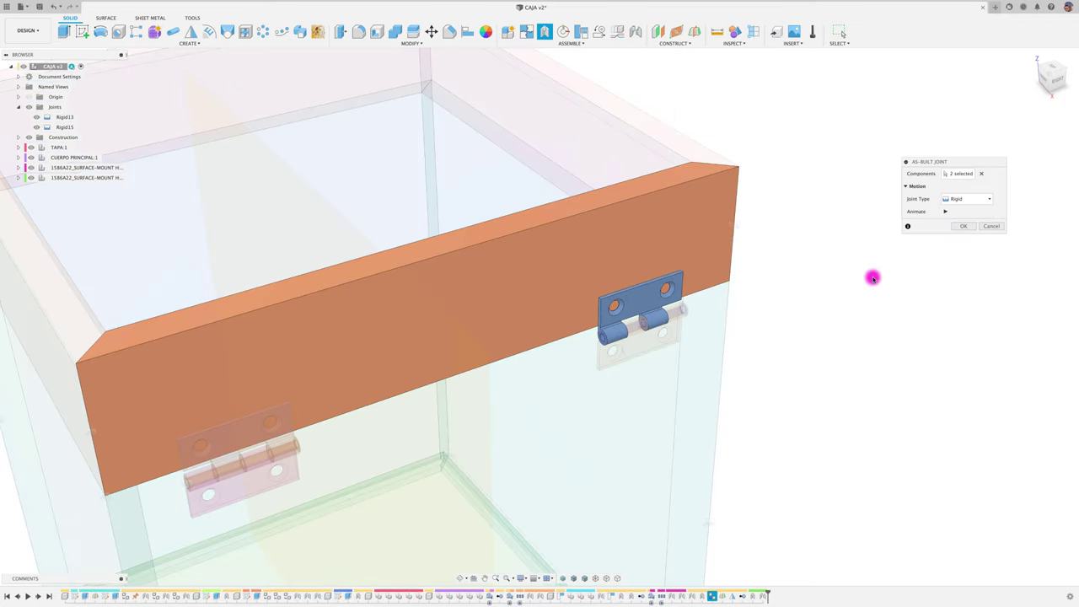
click(971, 226)
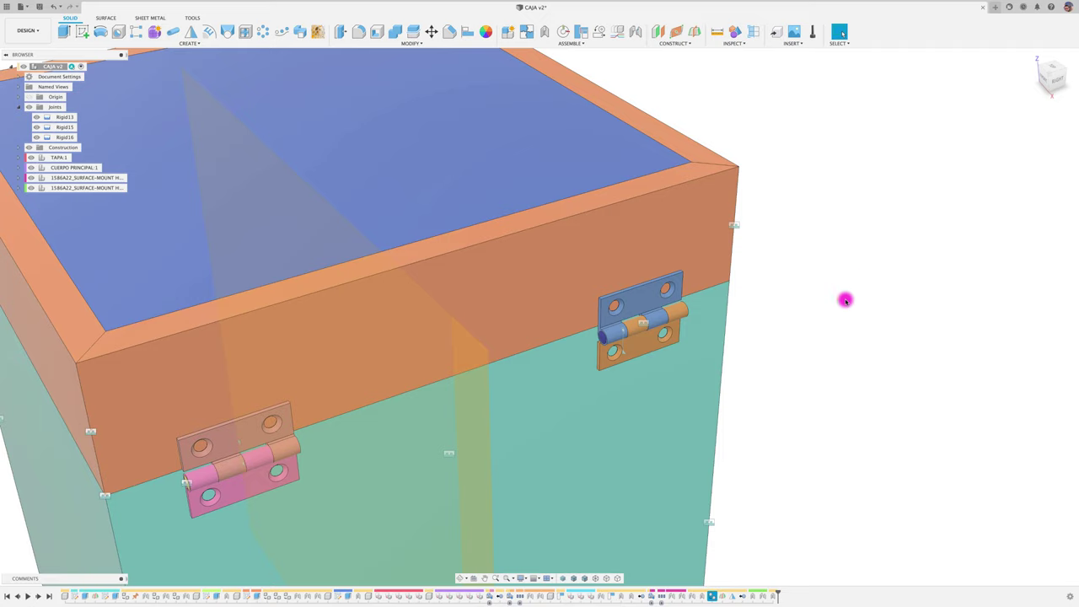
drag(652, 340, 665, 342)
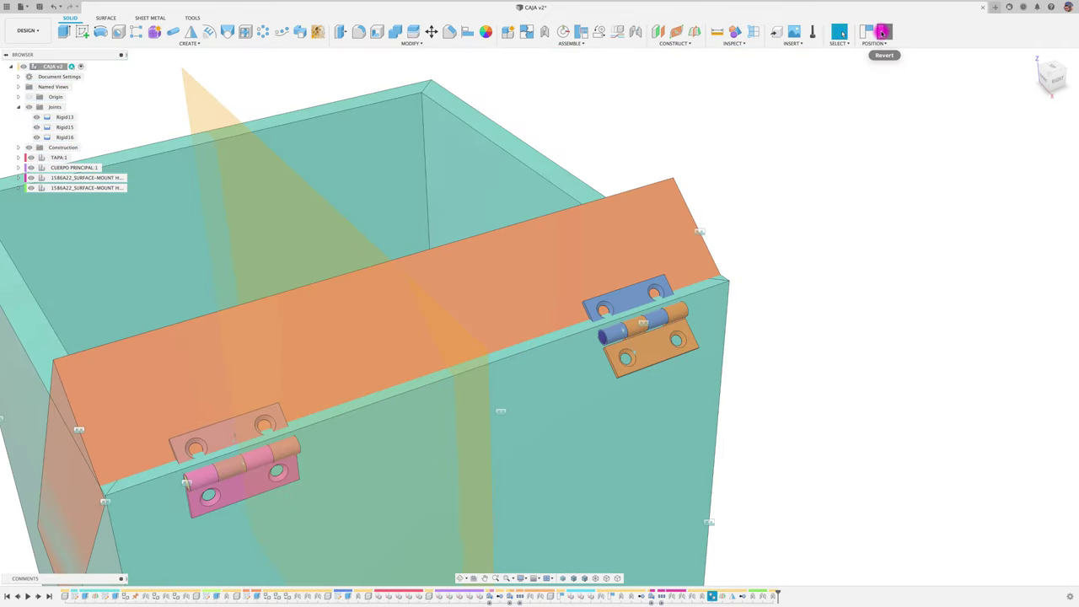
click(882, 32)
- Rigidly fix the lower hinge leaf to the box body and swing the lid to test
click(573, 43)
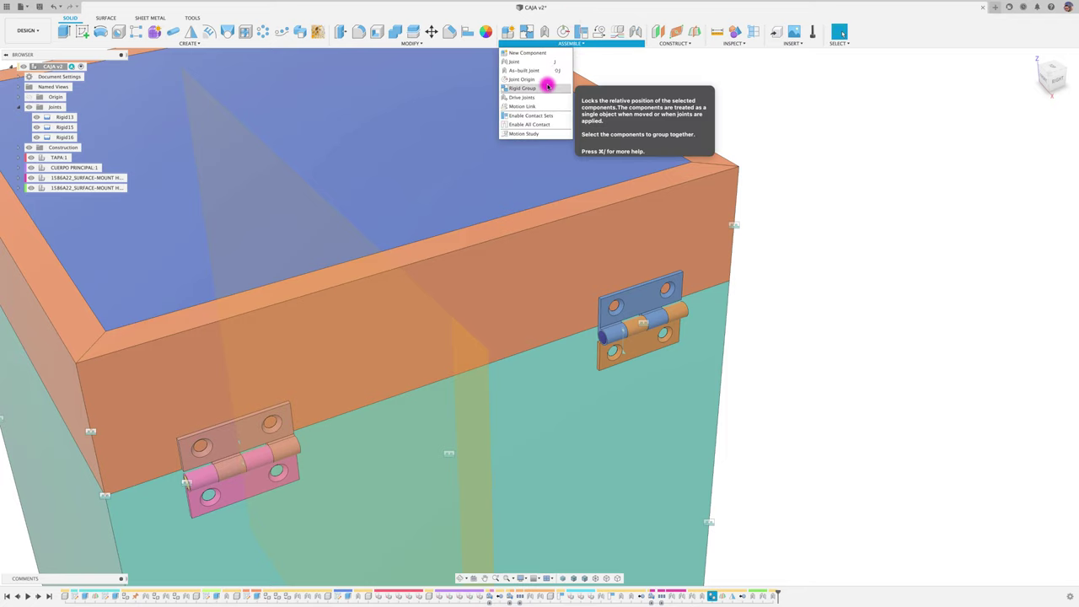
click(525, 68)
click(672, 308)
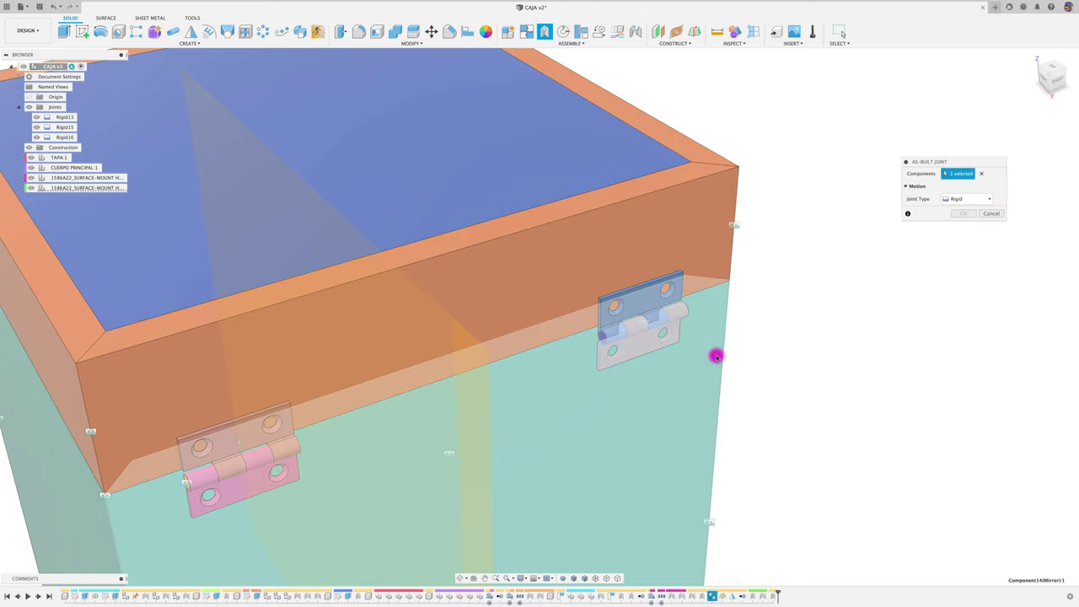
click(716, 357)
click(962, 229)
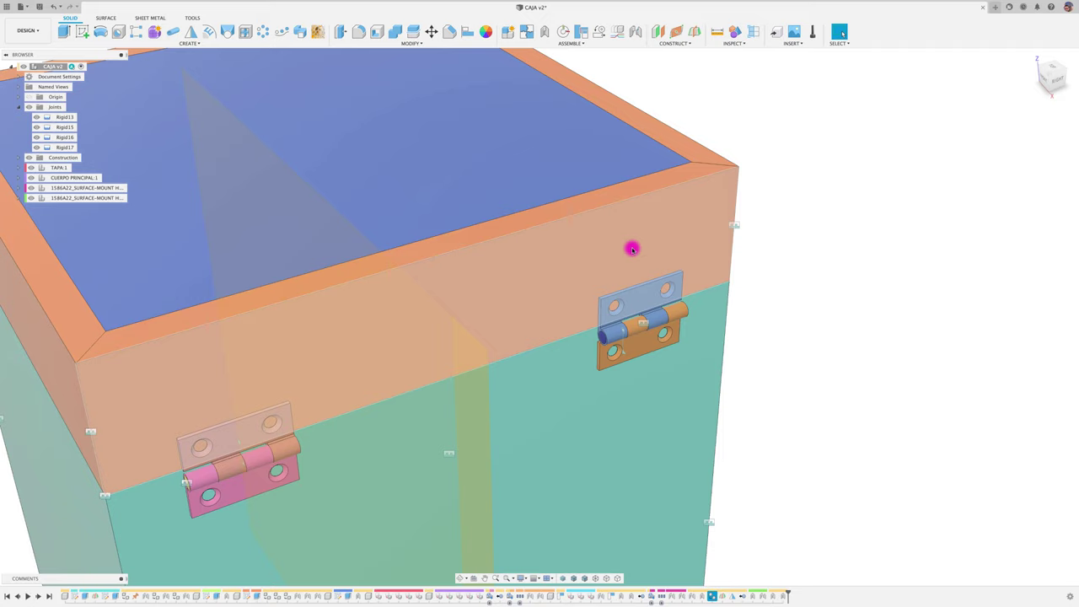
mouse_move(630, 245)
mouse_down()
mouse_move(674, 256)
mouse_move(655, 241)
mouse_up()
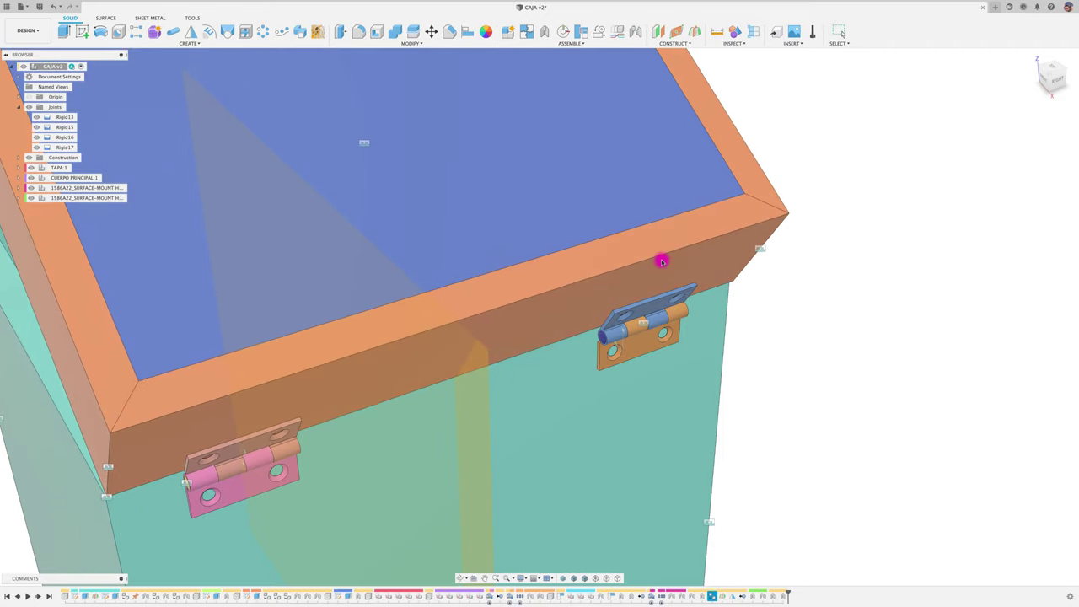
key(F6)
mouse_move(529, 300)
mouse_down()
mouse_move(518, 315)
mouse_move(491, 313)
mouse_move(475, 380)
mouse_move(461, 313)
mouse_move(448, 380)
mouse_move(624, 366)
mouse_move(458, 499)
mouse_move(349, 274)
mouse_move(388, 262)
mouse_move(562, 406)
mouse_move(554, 366)
mouse_move(578, 366)
mouse_move(592, 332)
mouse_up()
- Revert the lid to closed, then swing it open again on its two hinges
click(882, 33)
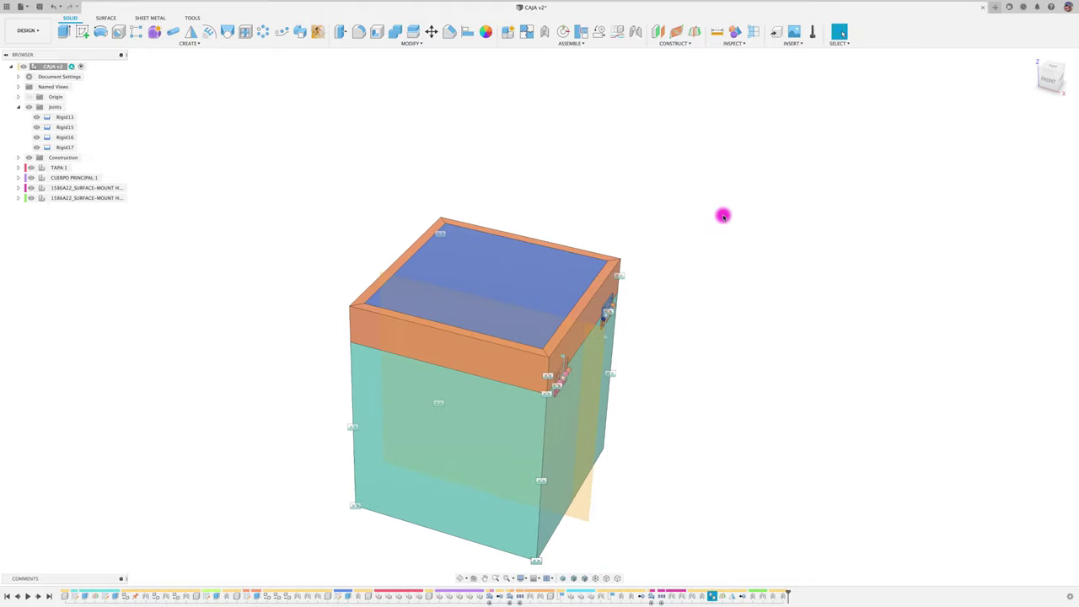
mouse_move(450, 332)
mouse_down()
mouse_move(483, 281)
mouse_move(795, 342)
mouse_up()
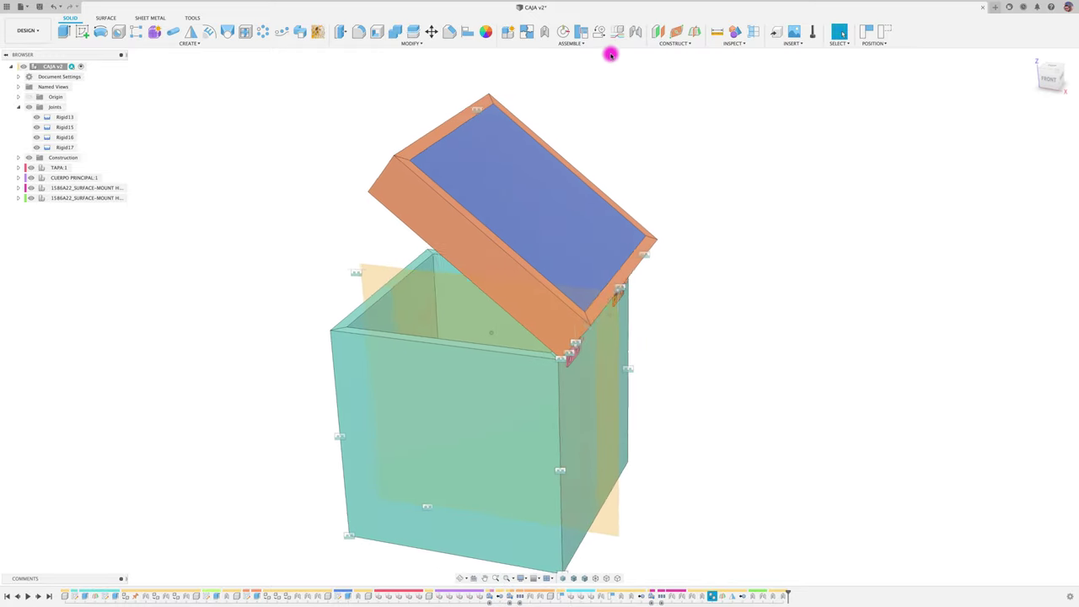
click(572, 43)
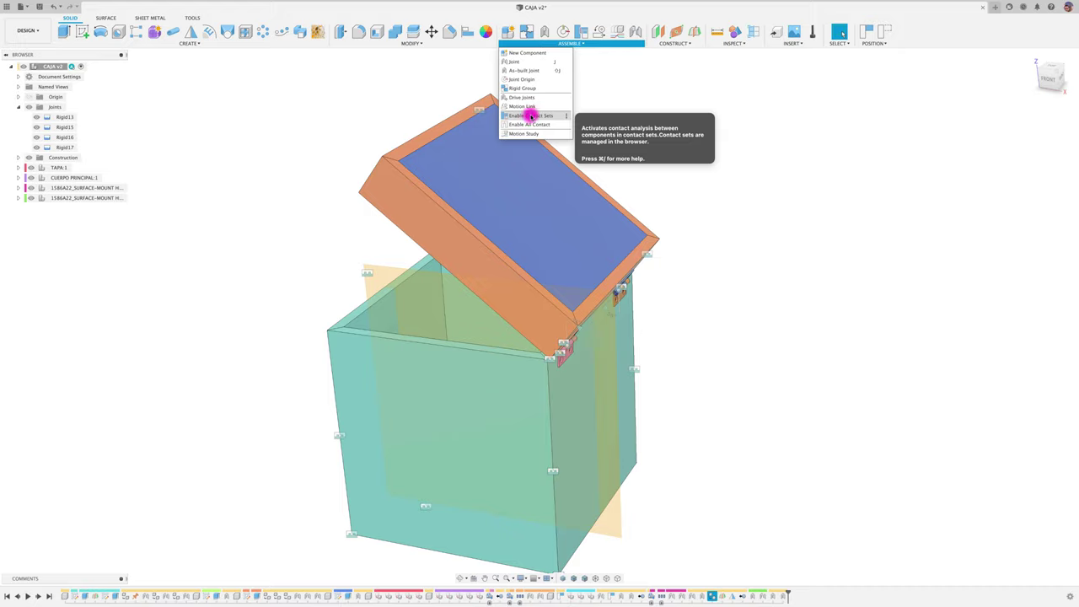
- Enable contact sets and start a new contact set with the box body, lid and right side panel
click(529, 116)
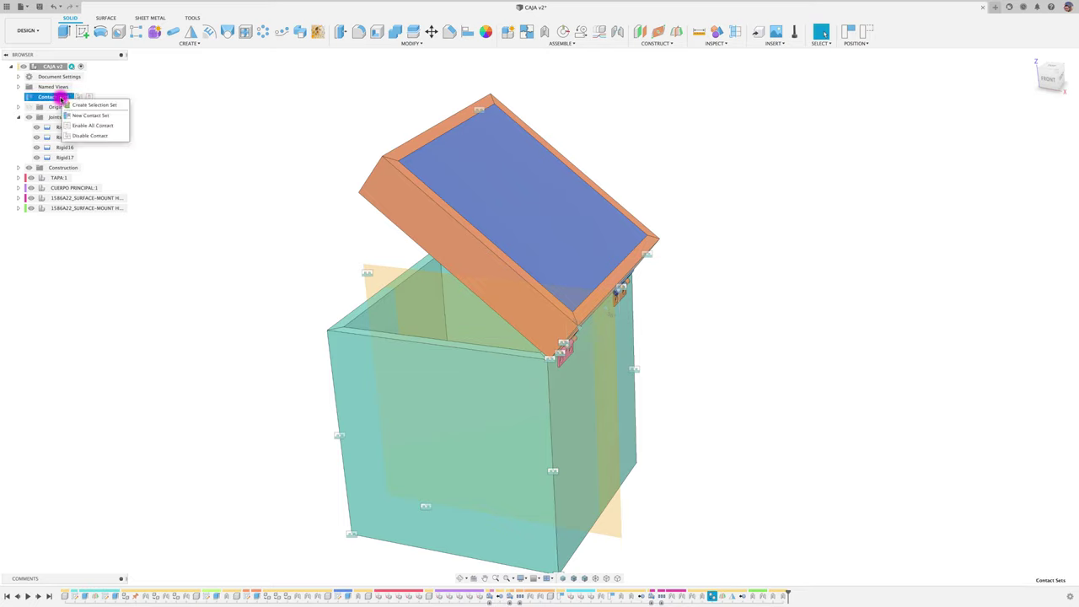
click(78, 114)
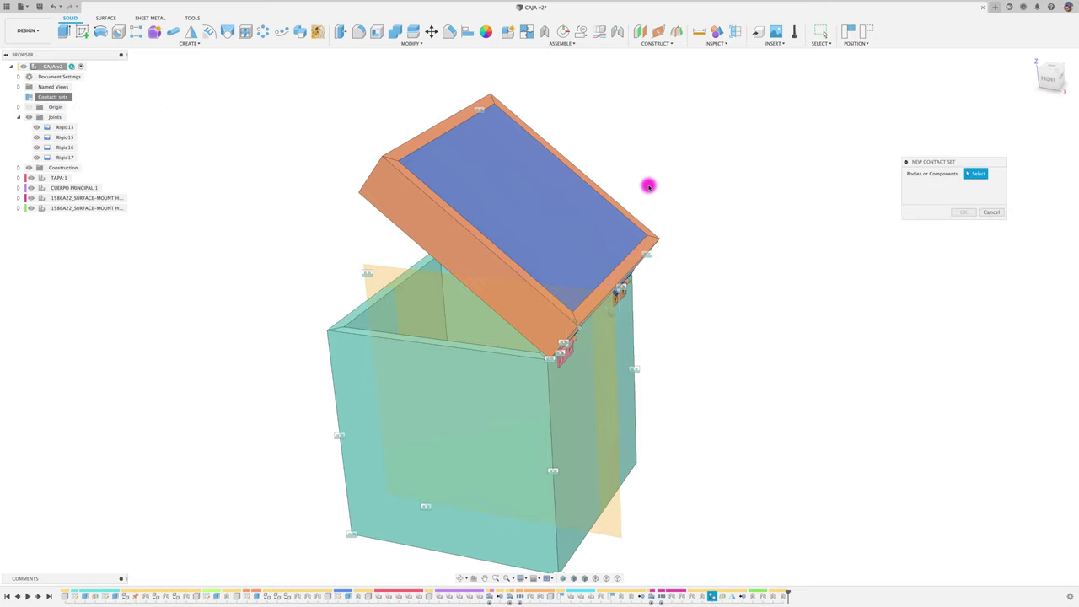
click(456, 368)
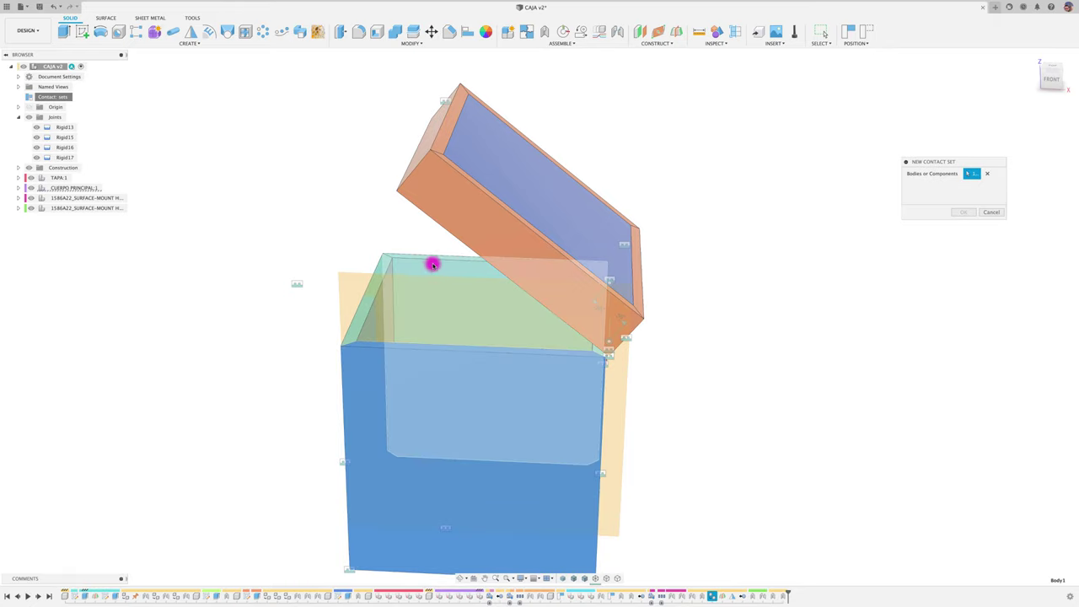
click(515, 258)
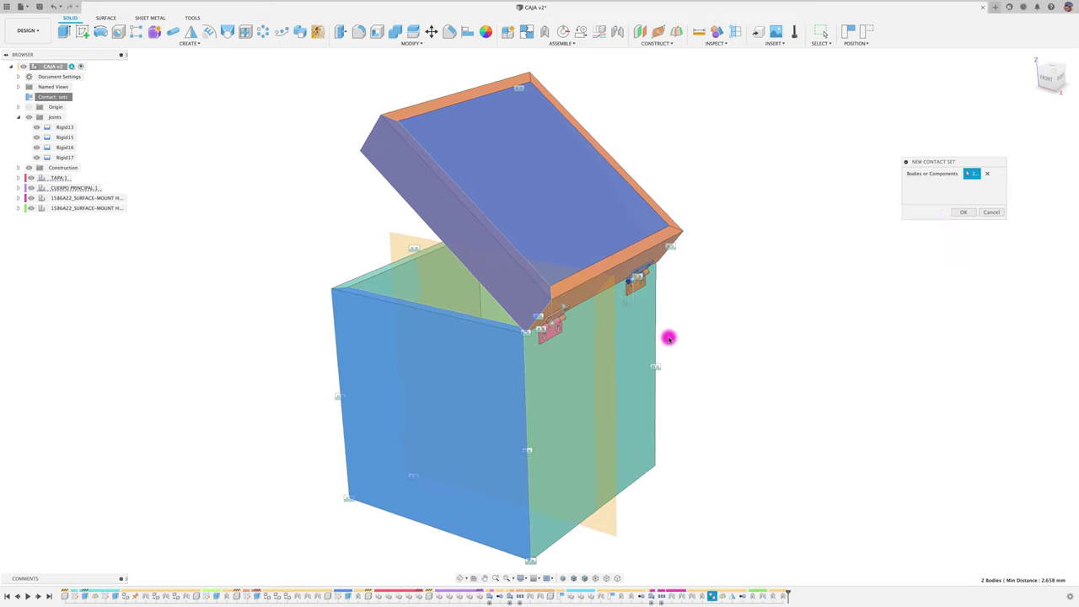
click(569, 390)
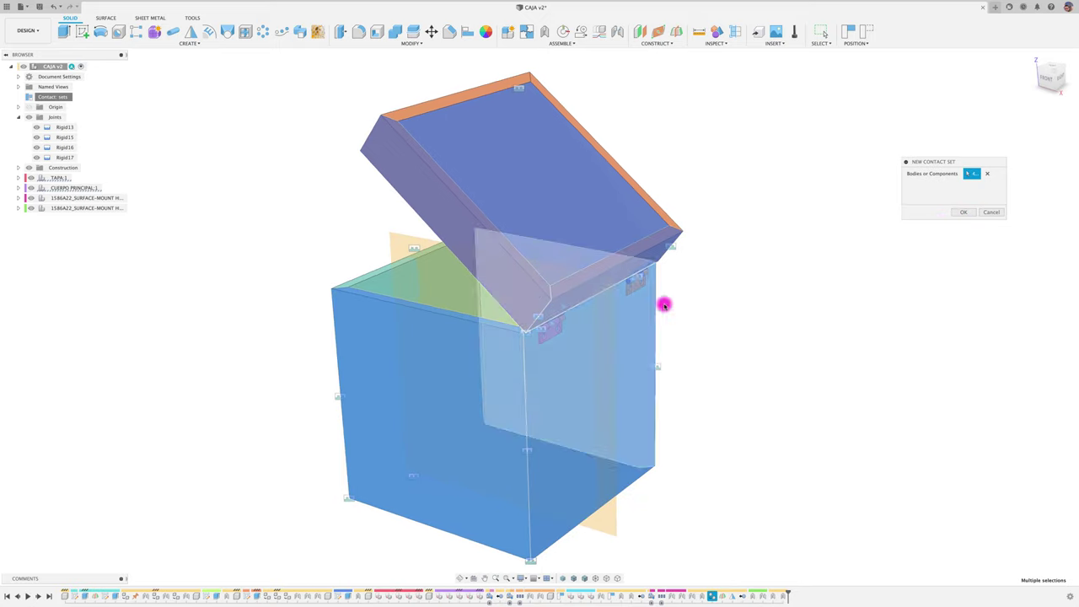
click(665, 304)
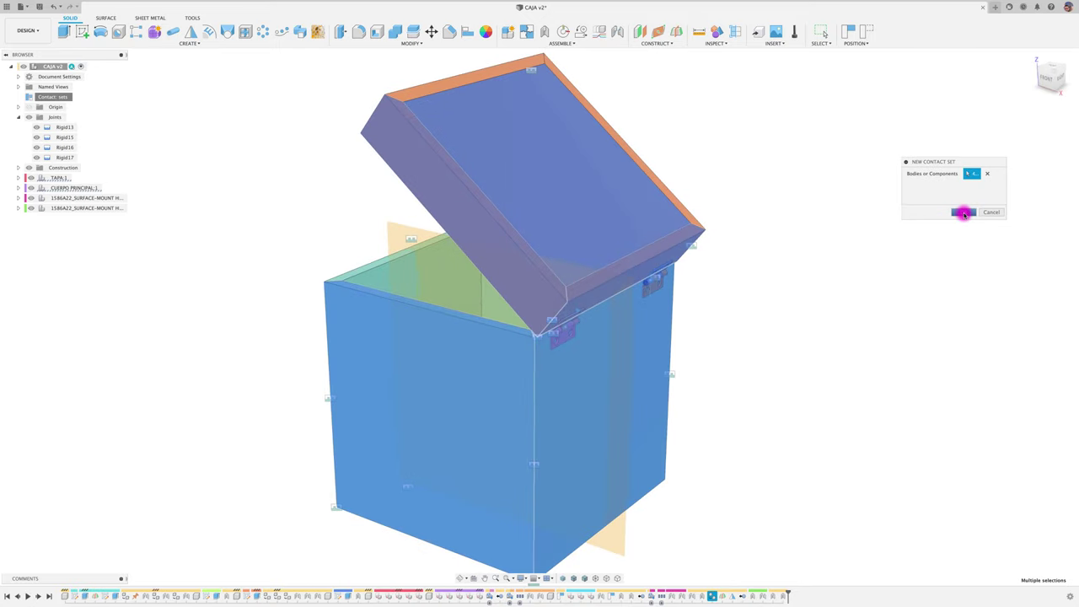
- Swing the lid open and shut to confirm it stops against the box, leaving it closed
mouse_move(610, 268)
mouse_down()
mouse_move(467, 305)
mouse_move(429, 371)
mouse_up()
shift+middle_drag(419, 385, 369, 291)
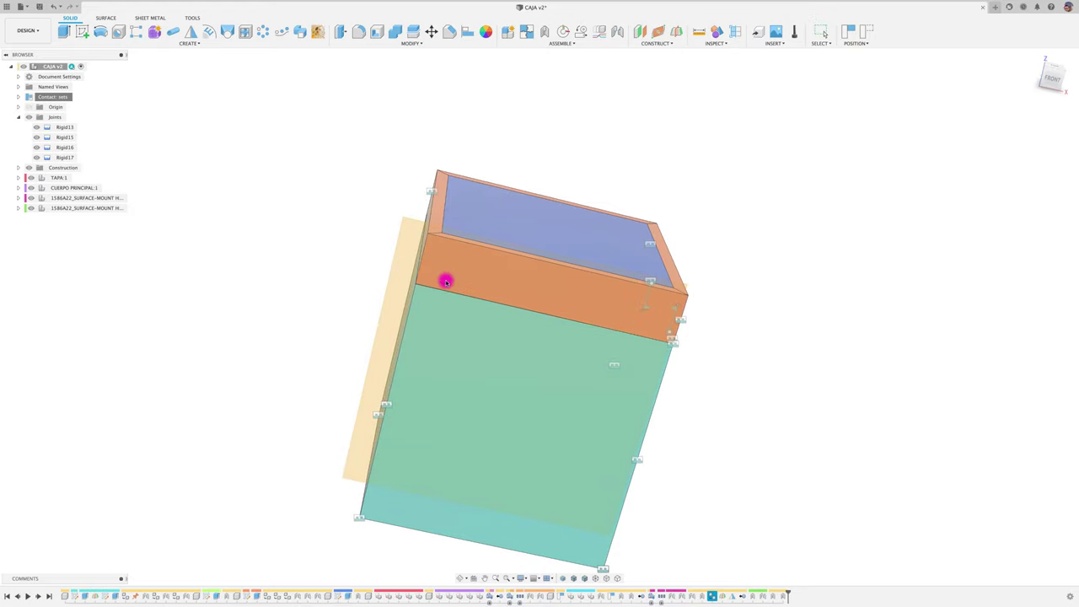
mouse_move(443, 289)
shift+middle_down()
mouse_move(363, 313)
mouse_move(437, 250)
shift+middle_up()
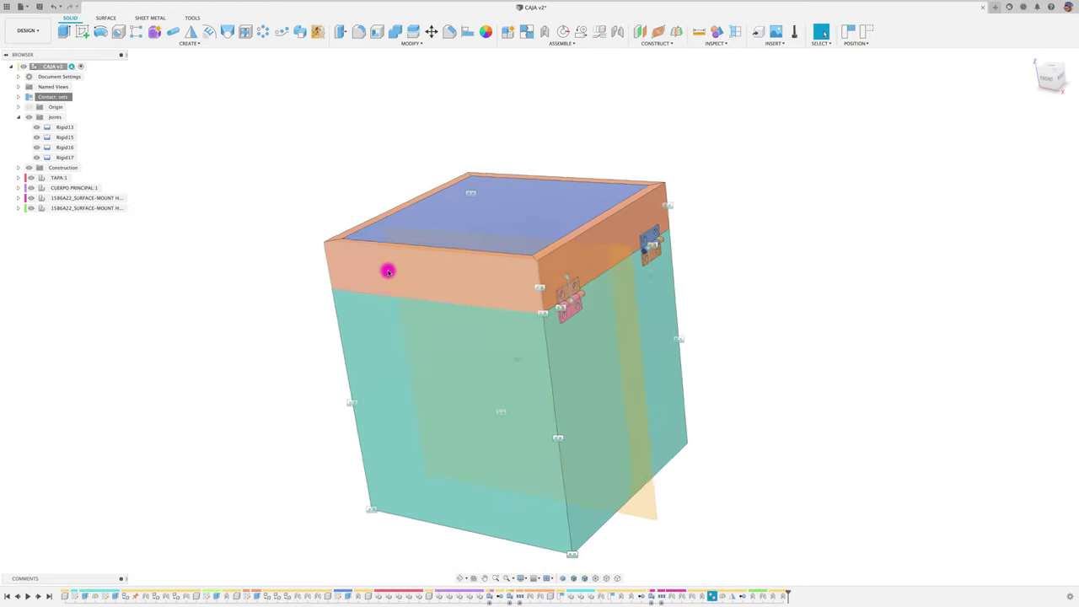
drag(437, 250, 899, 408)
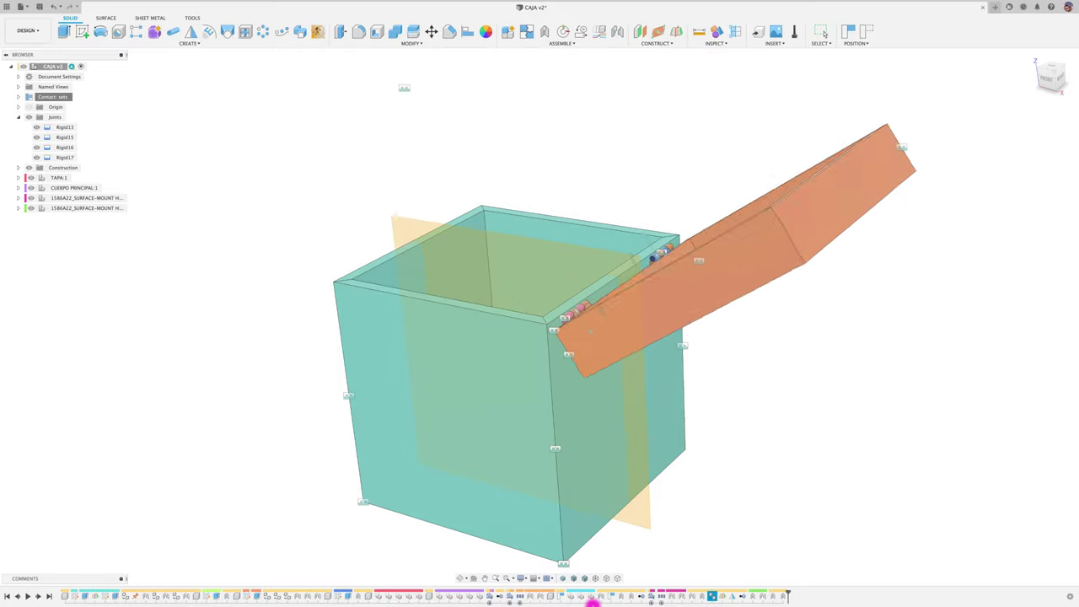
drag(488, 600, 412, 598)
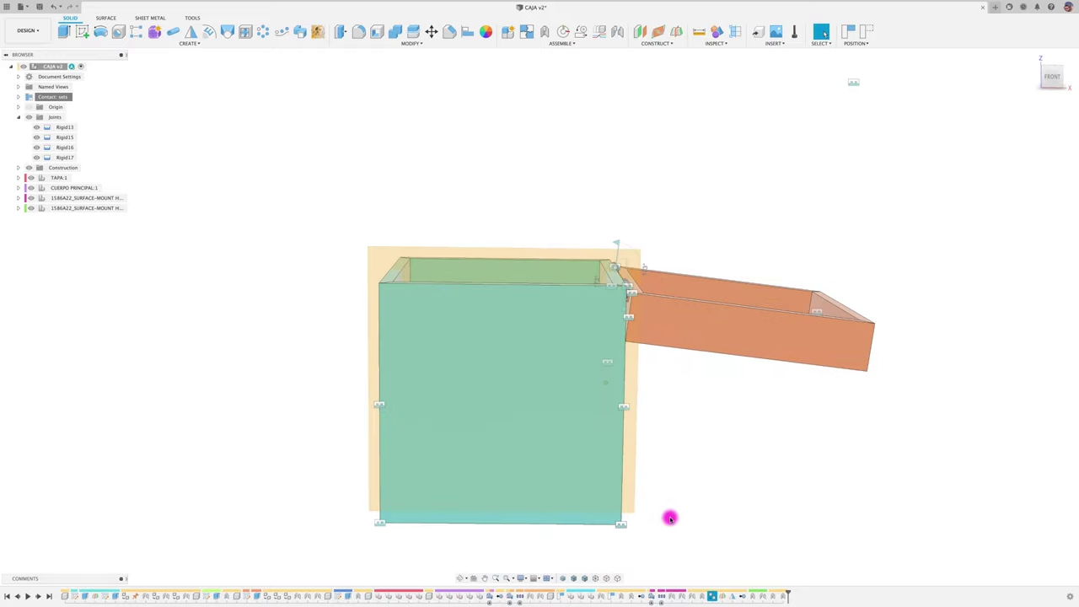
drag(605, 276, 565, 288)
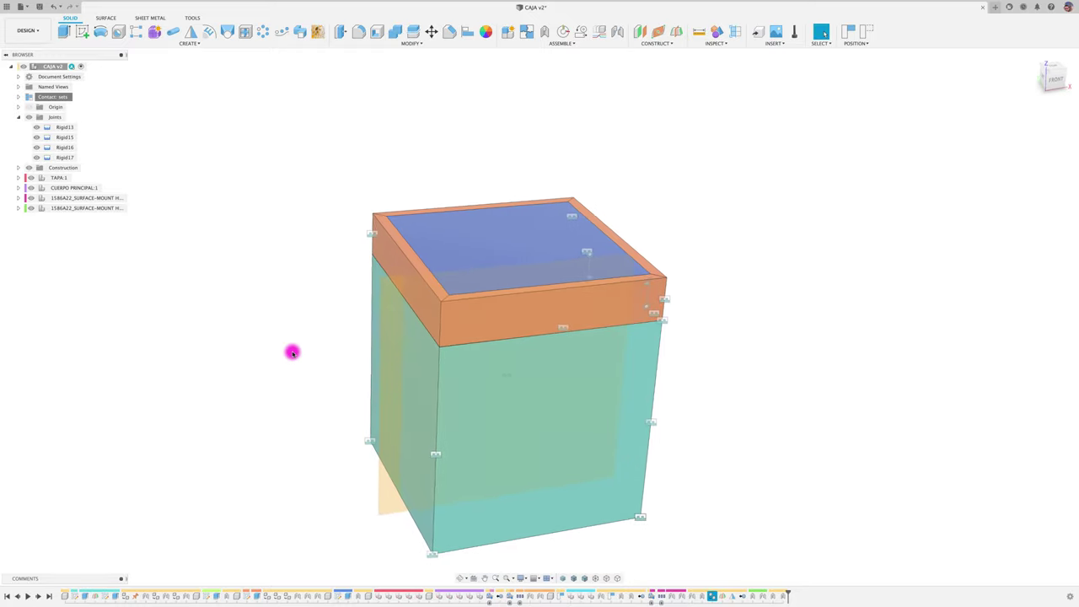
click(511, 343)
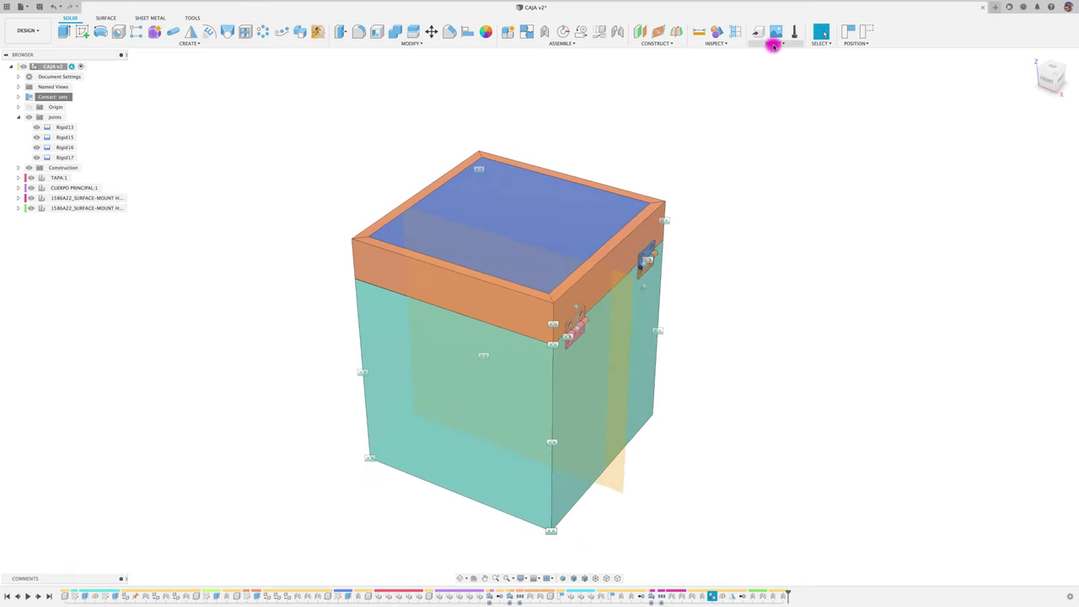
- Open the McMaster-Carr parts catalog from the insert list and enlarge its dialog
click(773, 44)
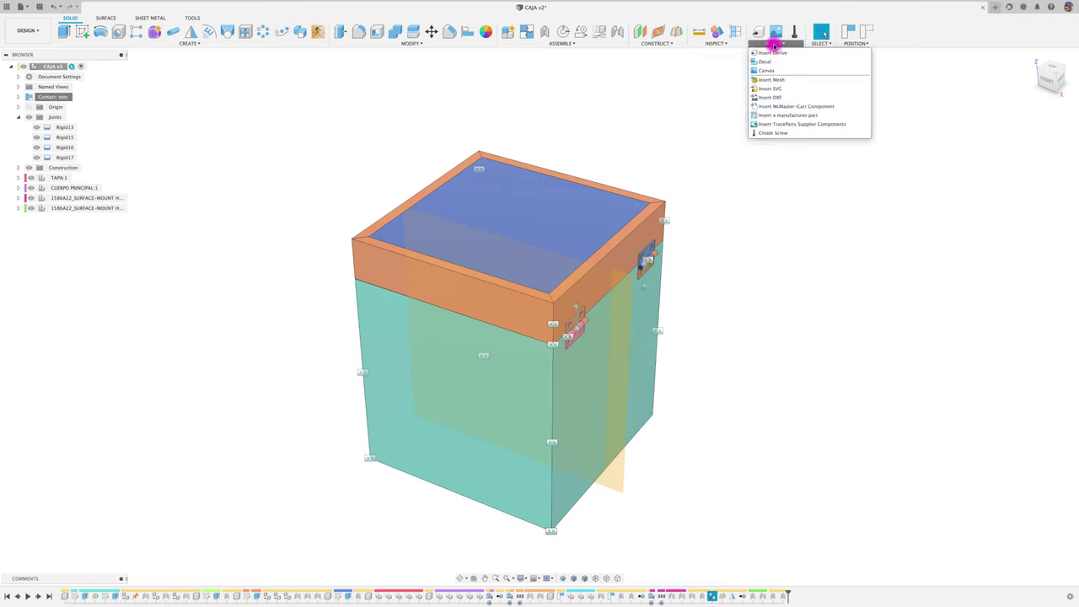
click(784, 107)
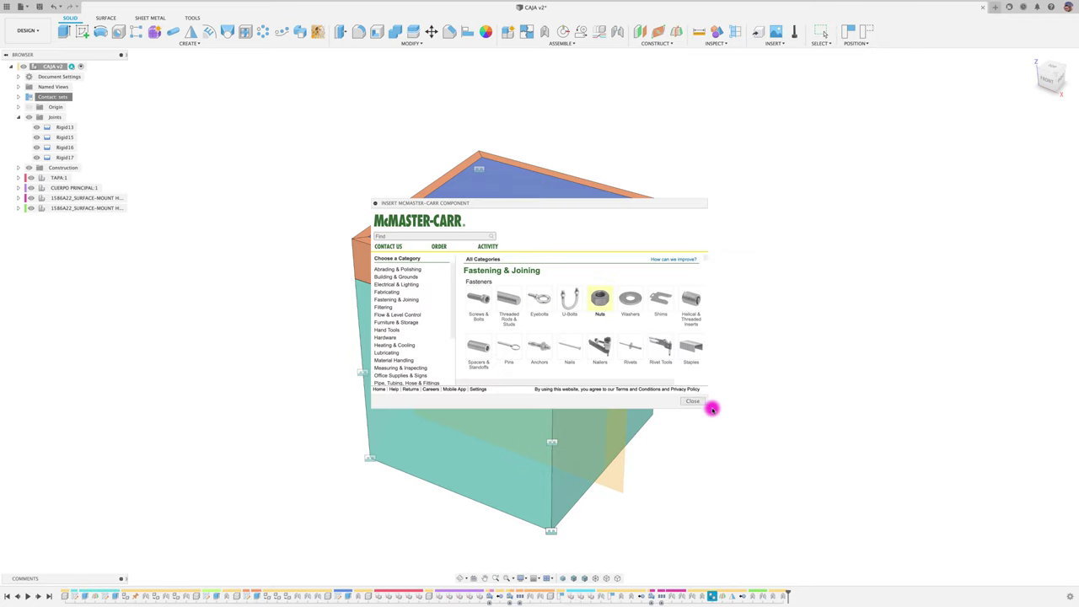
drag(704, 407, 903, 534)
- Scroll All Categories to the Hardware section showing latches, Pull Handles and hooks
scroll(717, 308, down, 5)
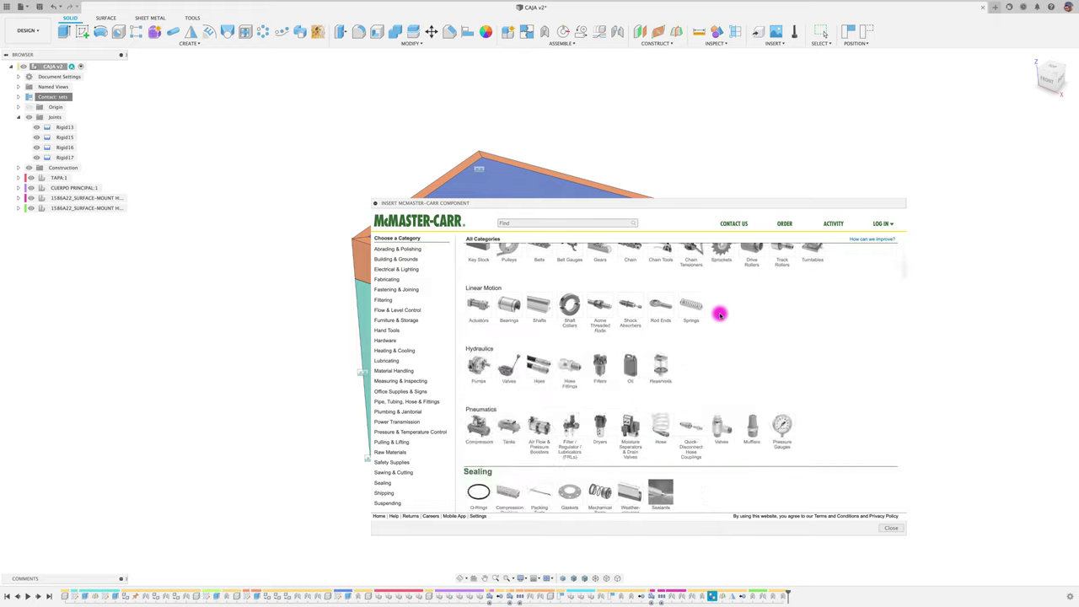
scroll(719, 314, down, 5)
scroll(719, 314, down, 5)
scroll(719, 315, down, 5)
scroll(719, 314, down, 5)
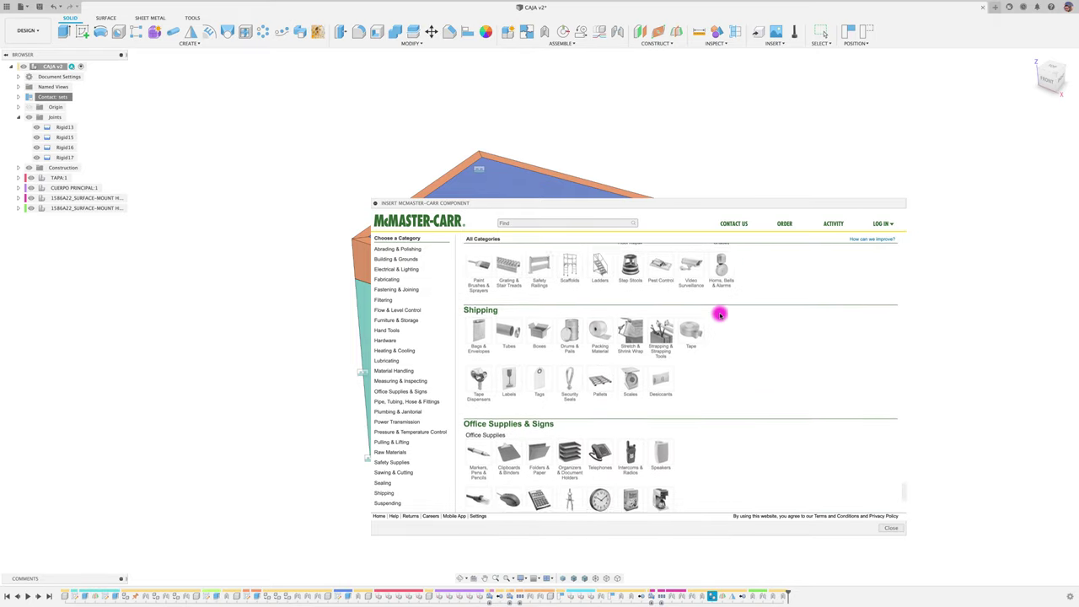
scroll(719, 314, down, 5)
scroll(719, 314, up, 2)
scroll(719, 315, up, 3)
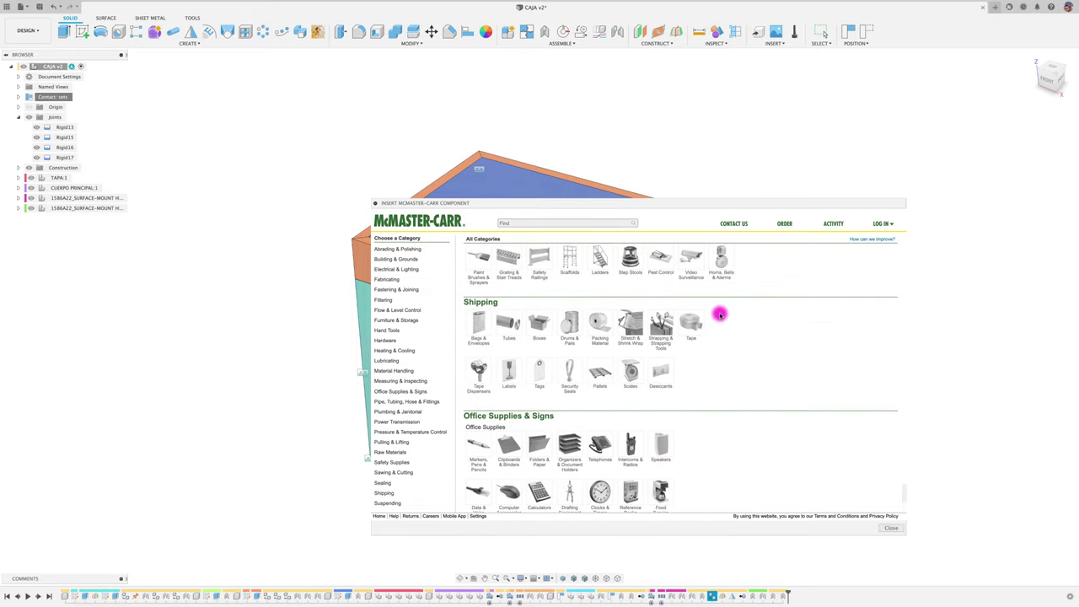
scroll(719, 314, up, 2)
scroll(719, 314, up, 2)
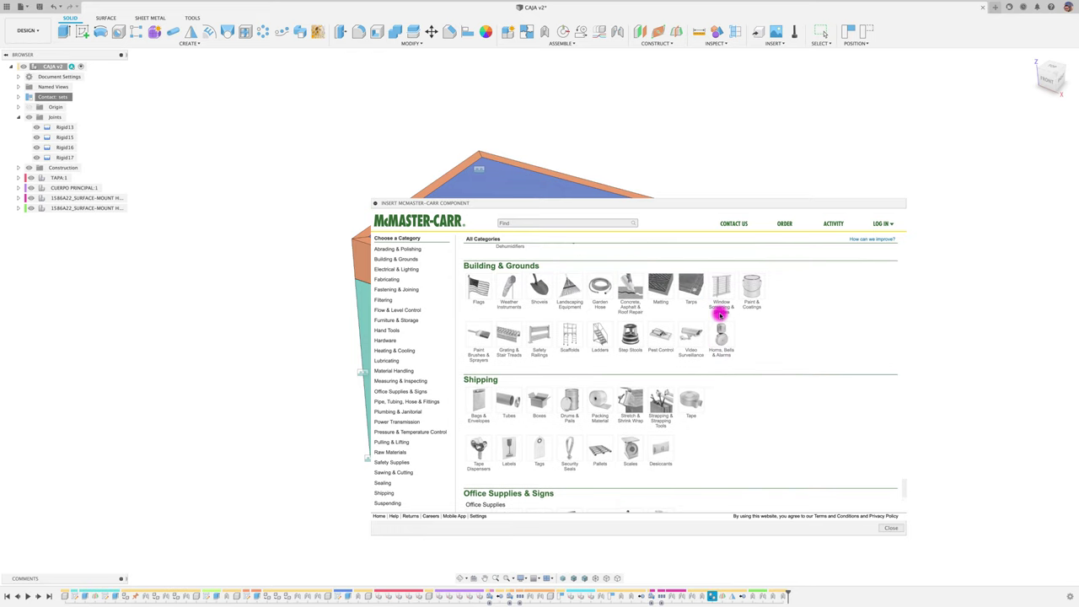
scroll(719, 315, up, 3)
scroll(719, 315, up, 1)
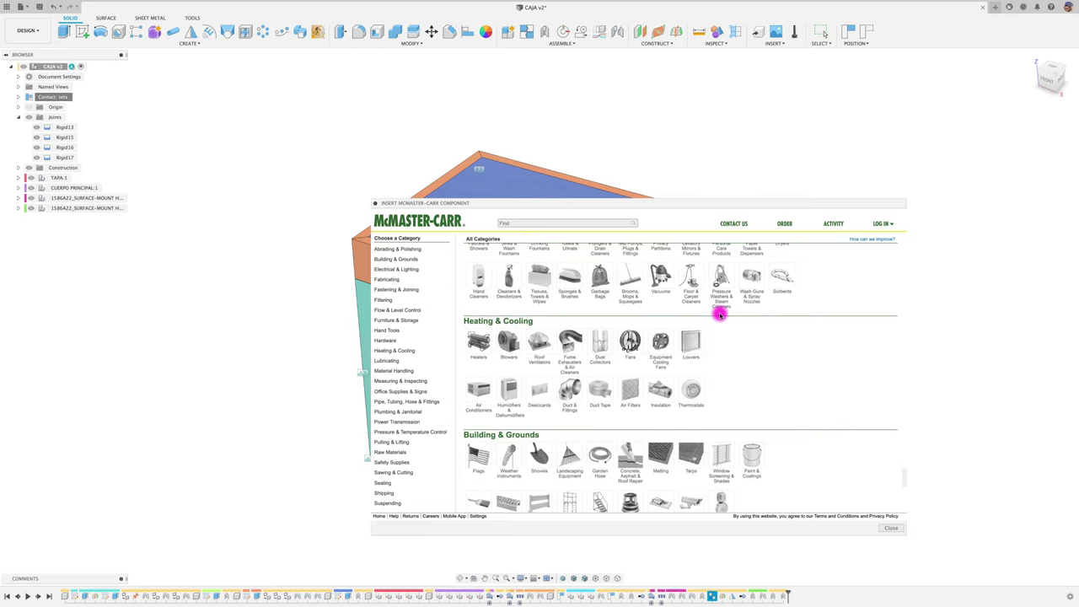
scroll(719, 314, up, 3)
scroll(719, 315, up, 1)
scroll(674, 319, up, 2)
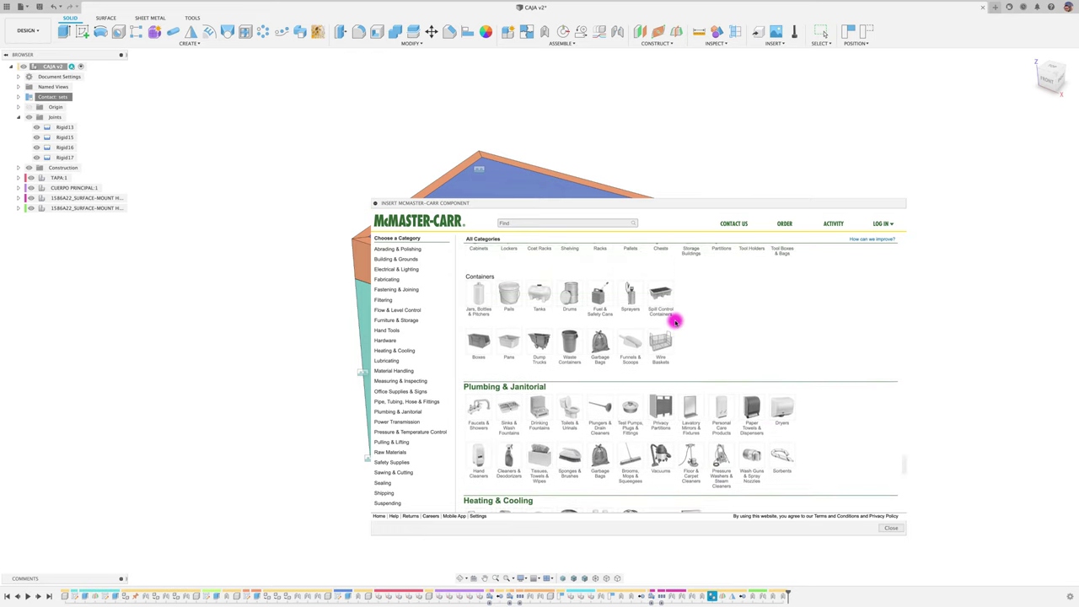
scroll(674, 319, up, 1)
scroll(675, 321, up, 3)
scroll(675, 321, up, 1)
scroll(675, 321, up, 2)
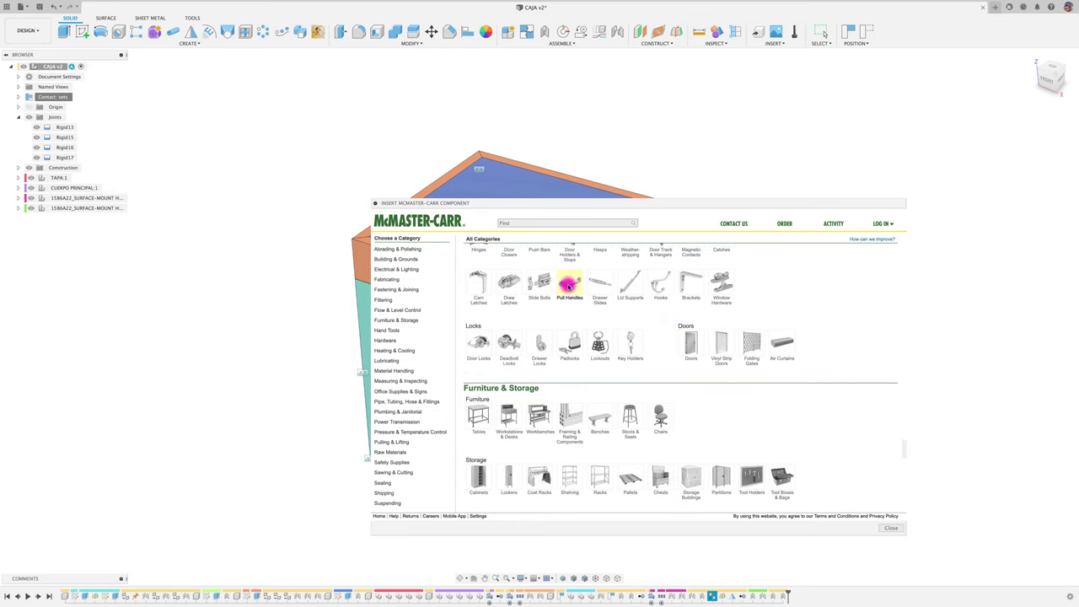
- Insert round folding pull handle 1647A41 from Pull Handles > Folding as a 3-D STEP model
click(568, 286)
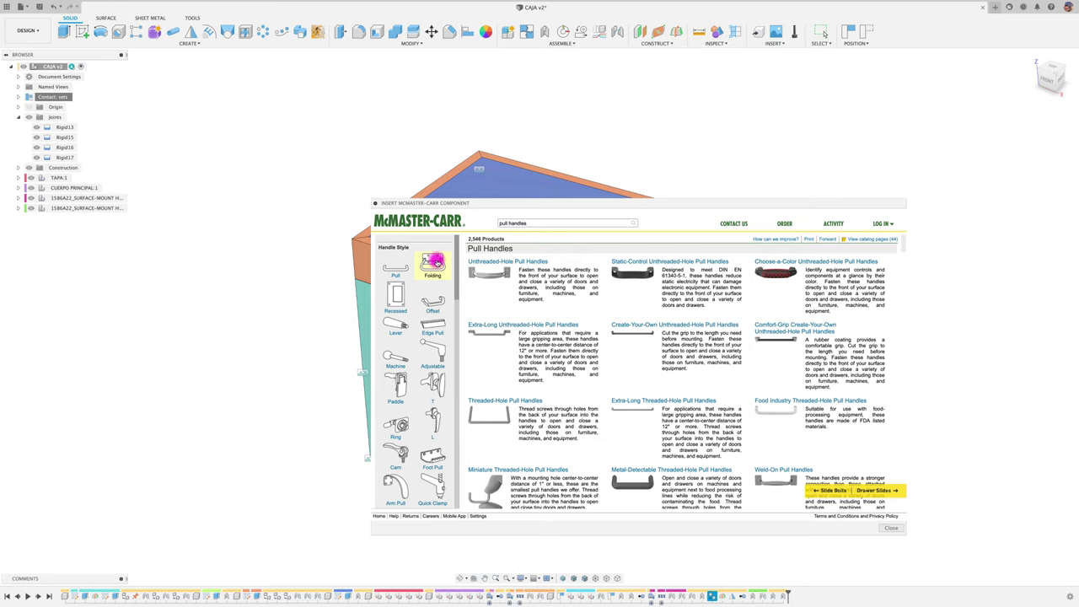
click(431, 262)
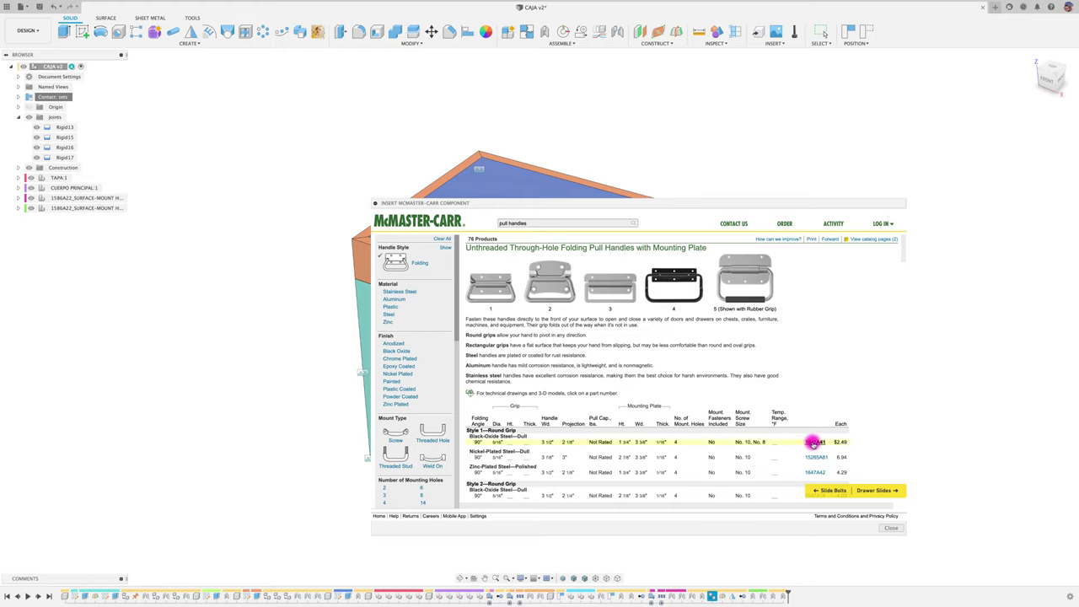
click(814, 442)
scroll(666, 405, down, 1)
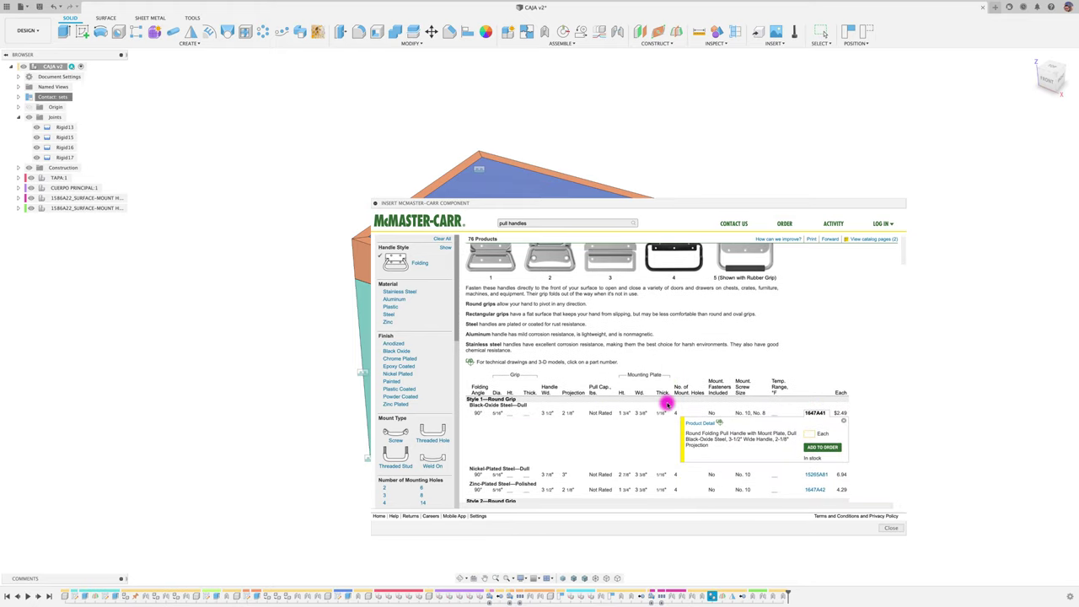
click(704, 424)
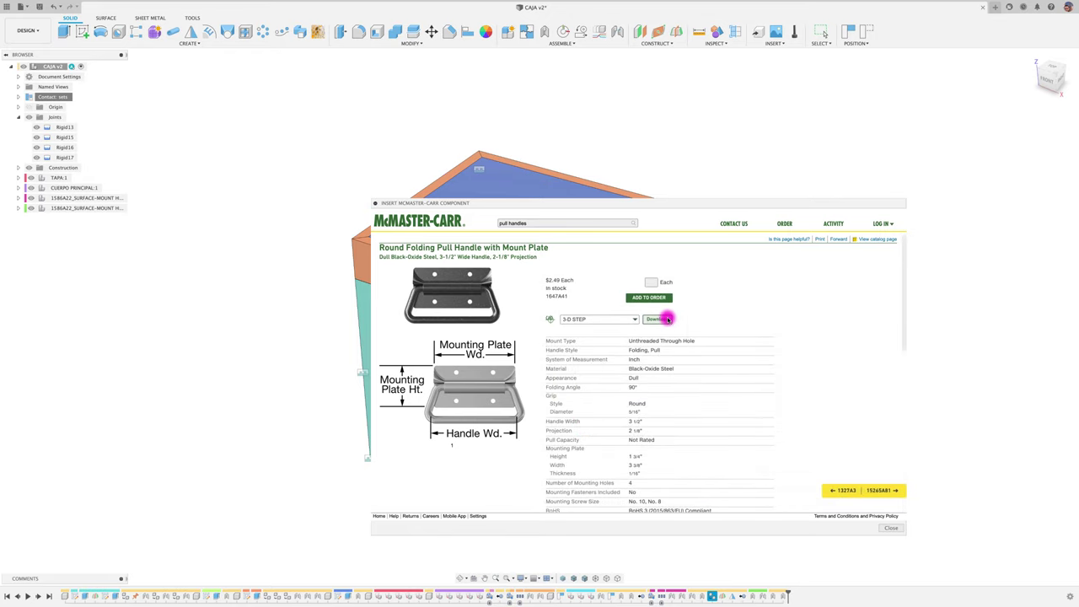
click(667, 319)
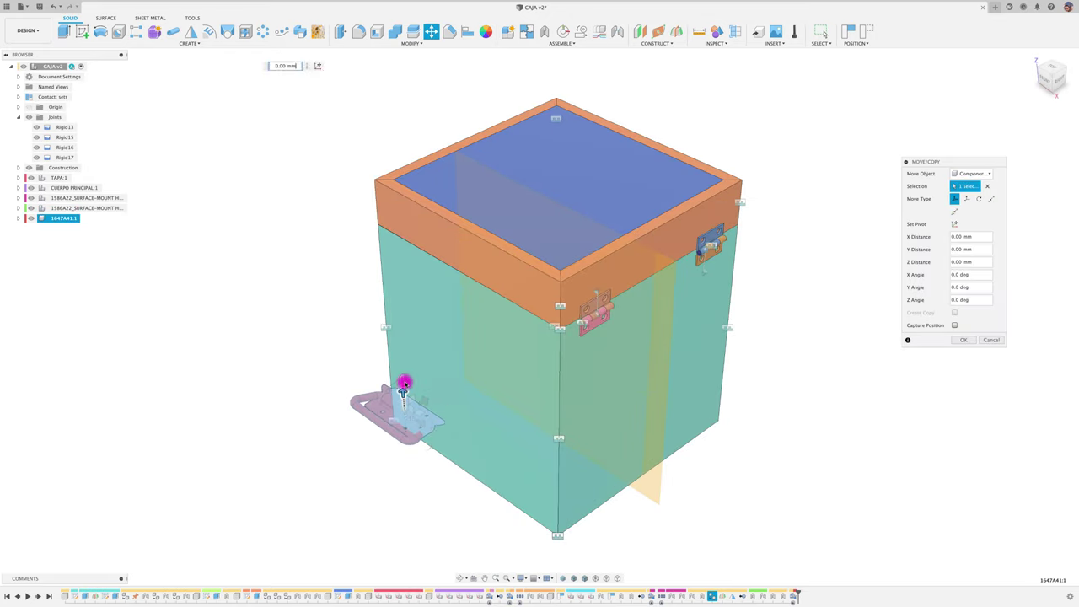
- Raise the handle, bring it down onto the lid top and rotate it a quarter turn
drag(404, 383, 420, 93)
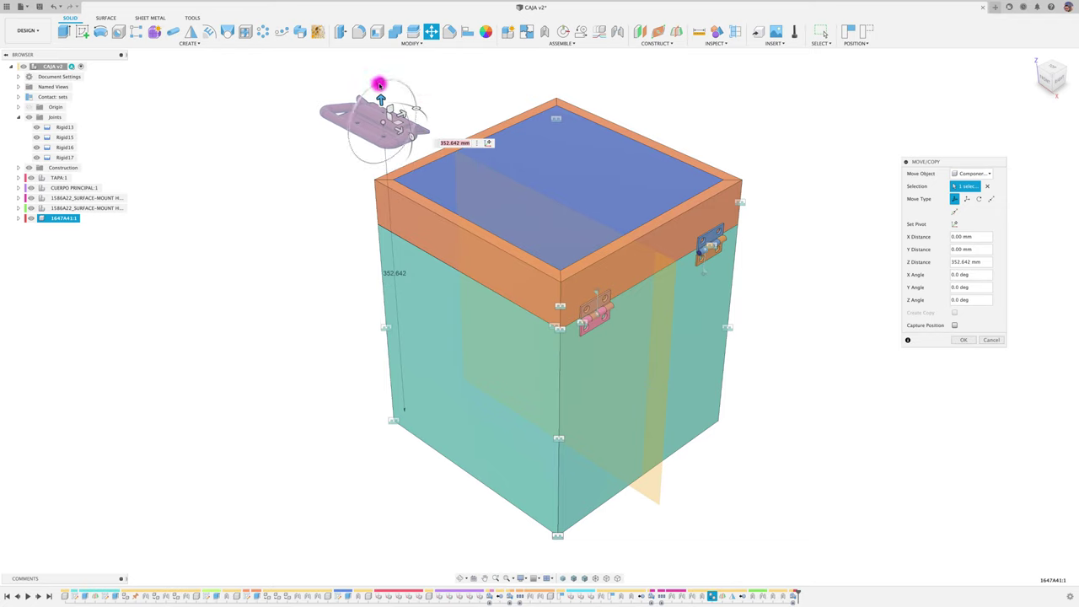
click(1060, 83)
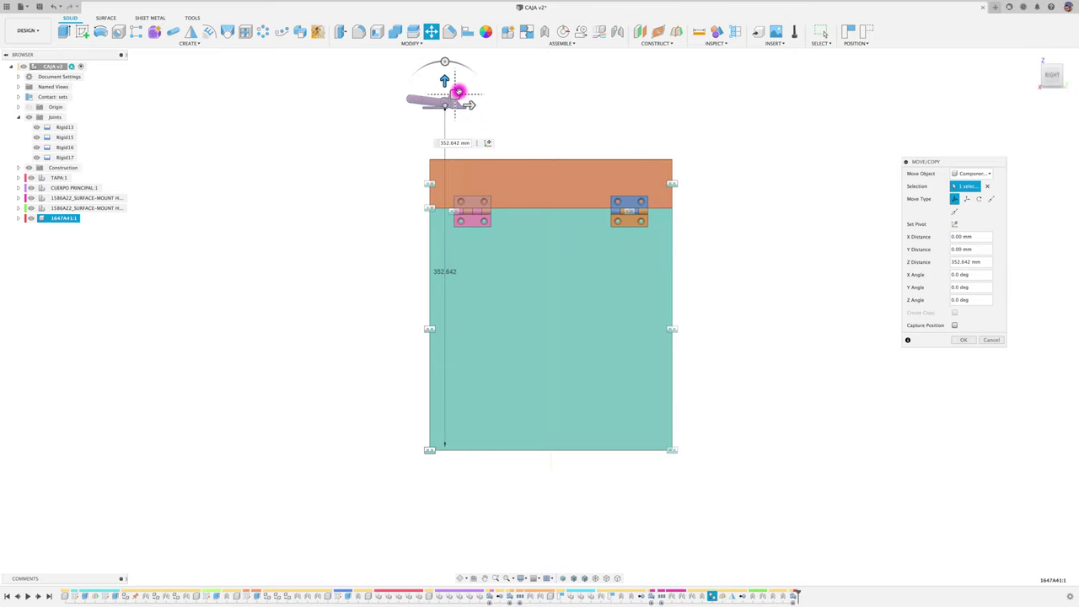
drag(457, 90, 557, 147)
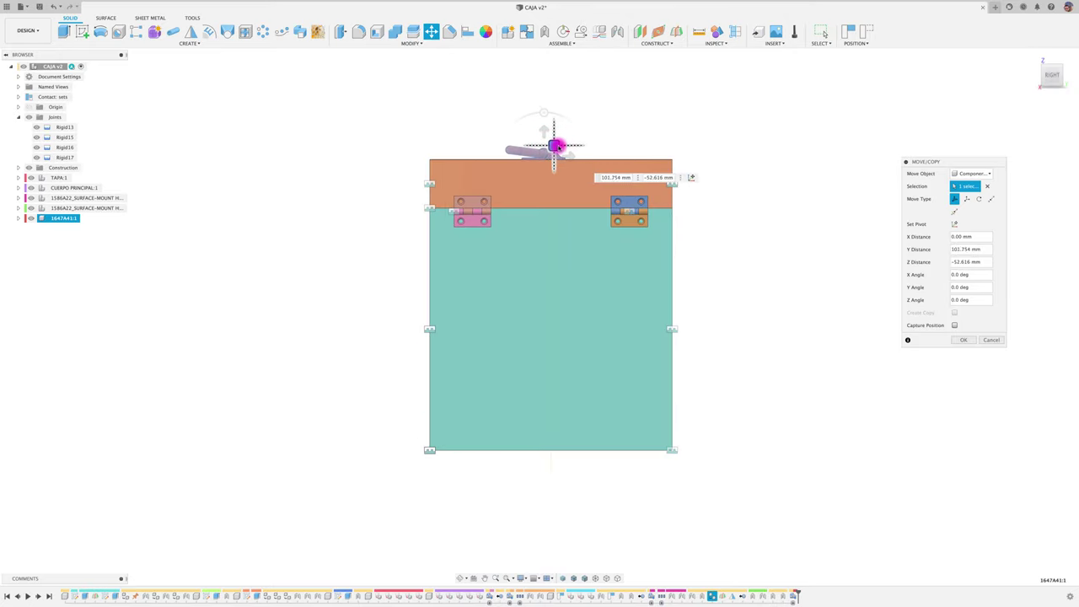
key(F6)
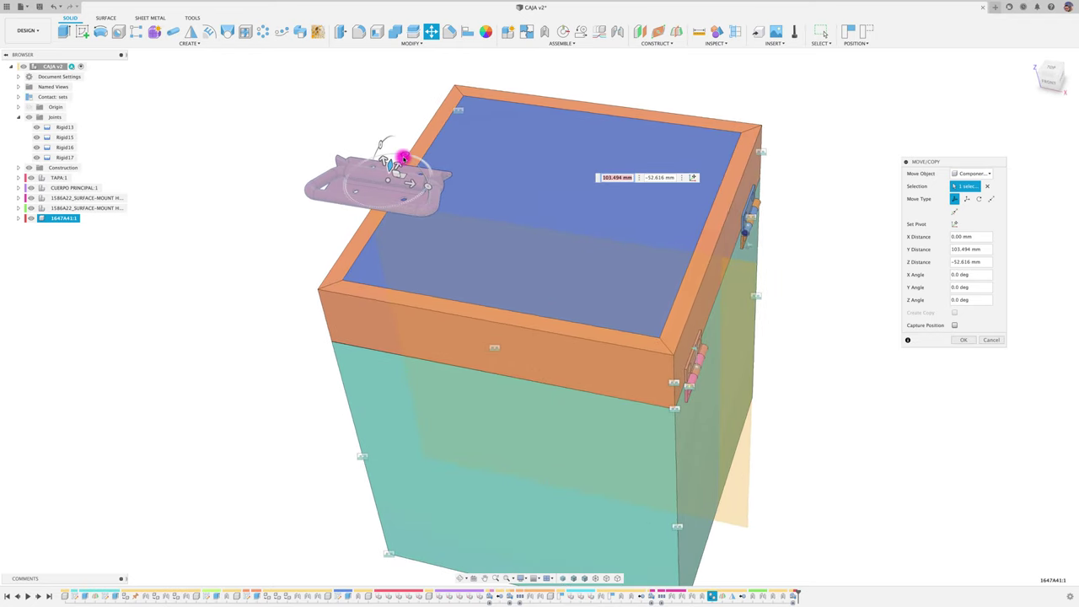
mouse_move(403, 158)
mouse_down()
mouse_move(444, 188)
mouse_move(416, 182)
mouse_move(569, 217)
mouse_up()
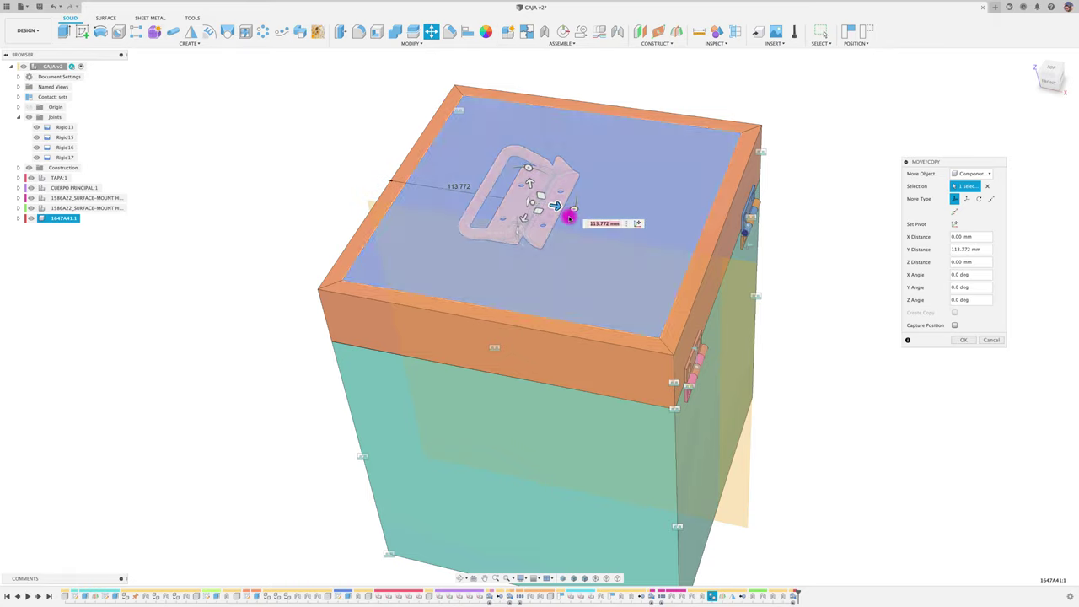
- From the top view, slide the handle toward the centre of the lid
click(1053, 69)
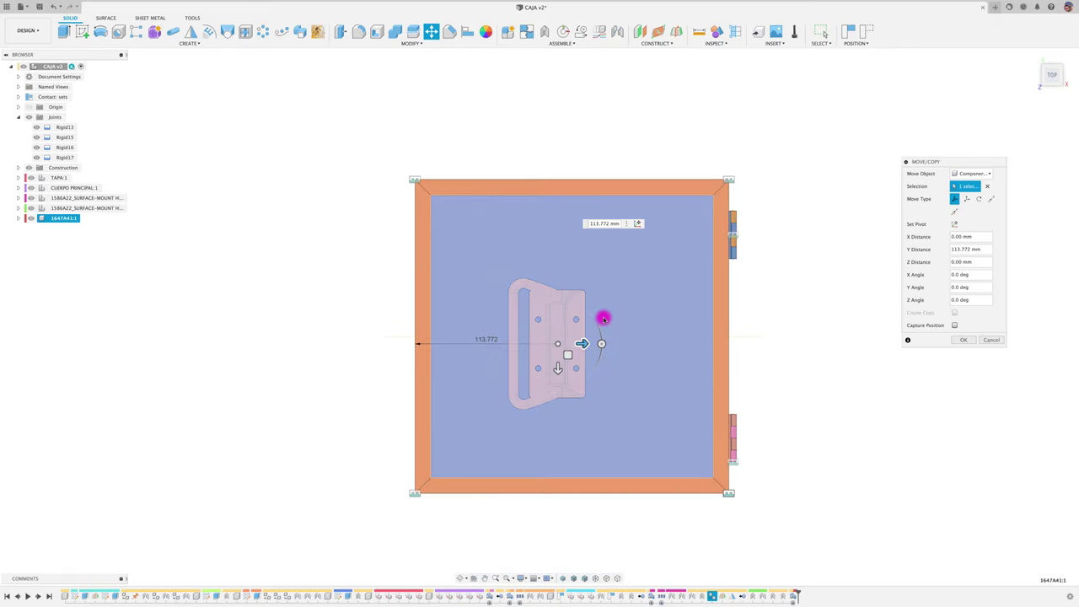
drag(559, 361, 588, 313)
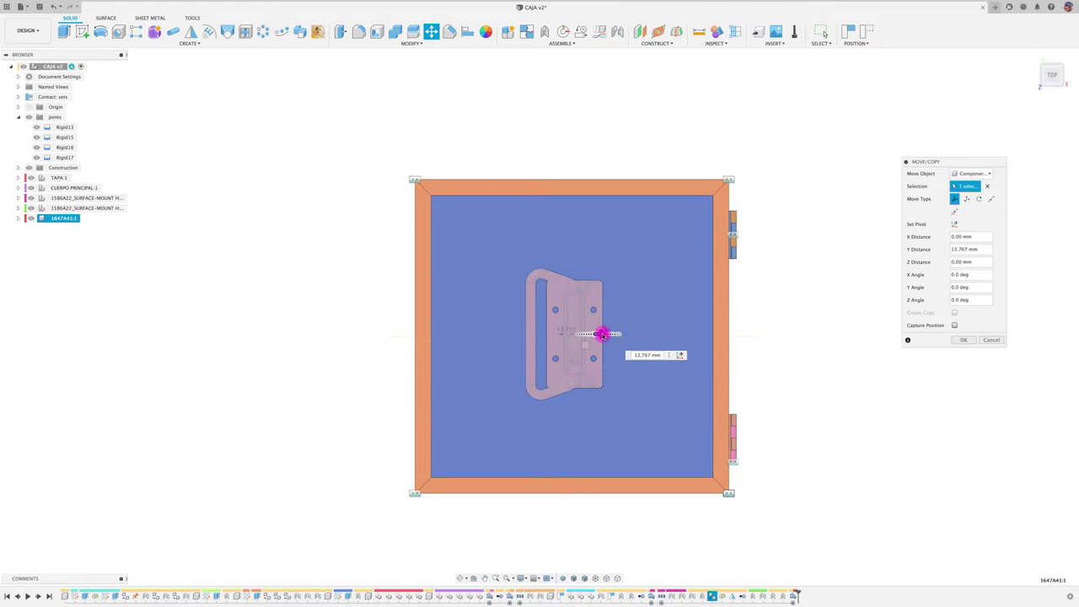
shift+middle_drag(638, 328, 636, 328)
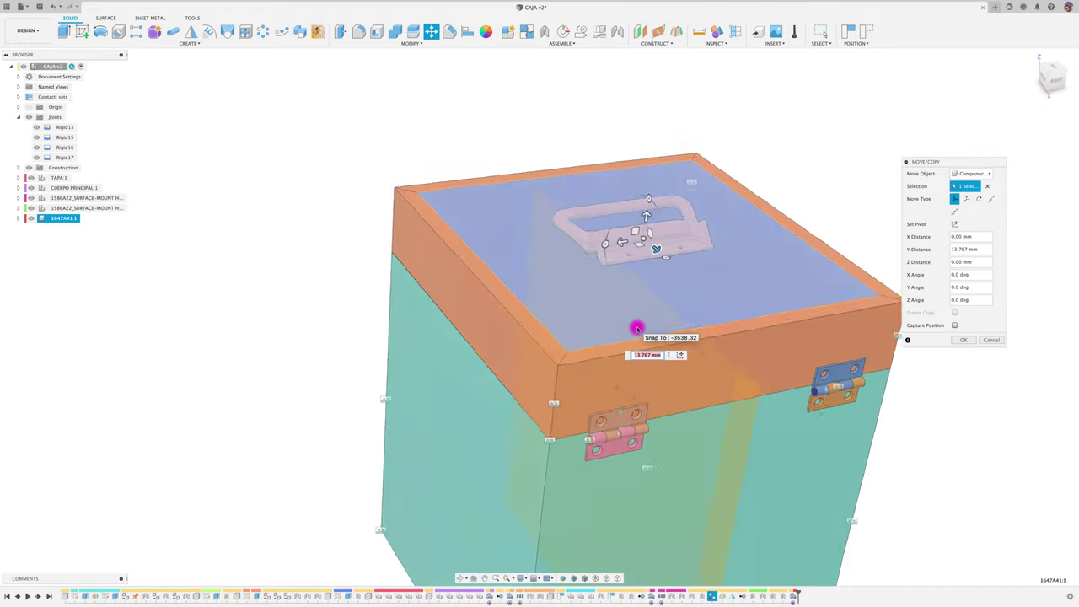
- From the front view, lower the handle flush onto the lid surface and confirm the move
click(1036, 72)
click(1045, 79)
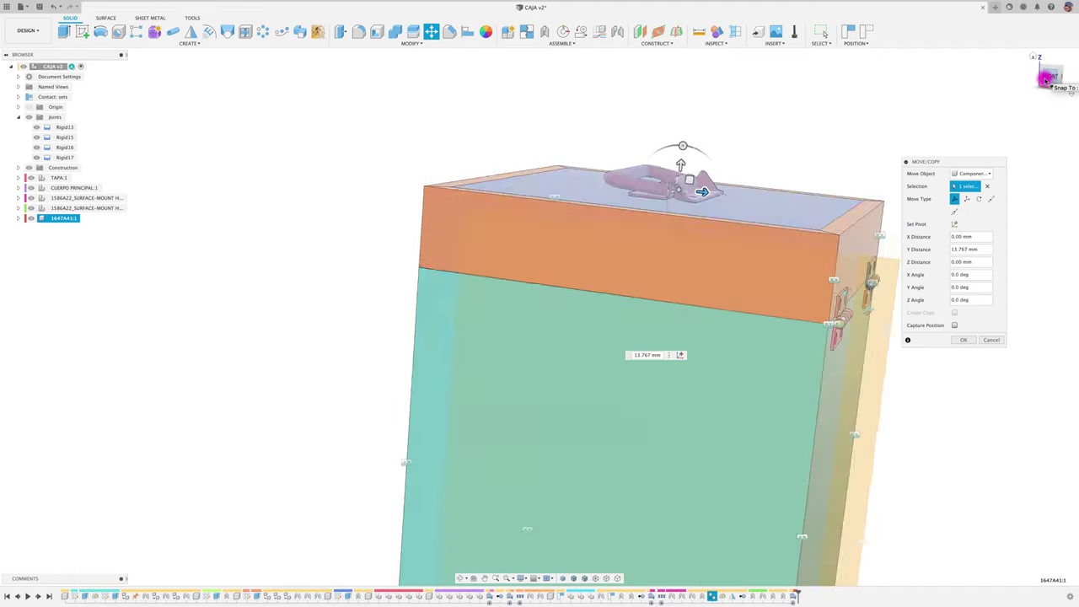
scroll(734, 140, up, 3)
scroll(595, 236, up, 2)
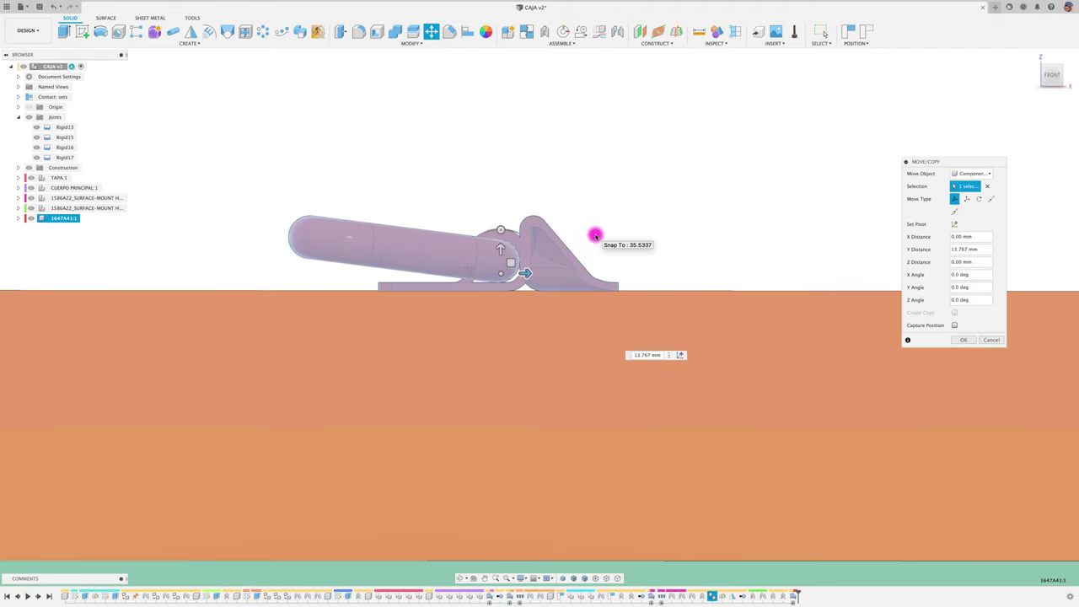
scroll(496, 261, up, 3)
drag(570, 305, 512, 277)
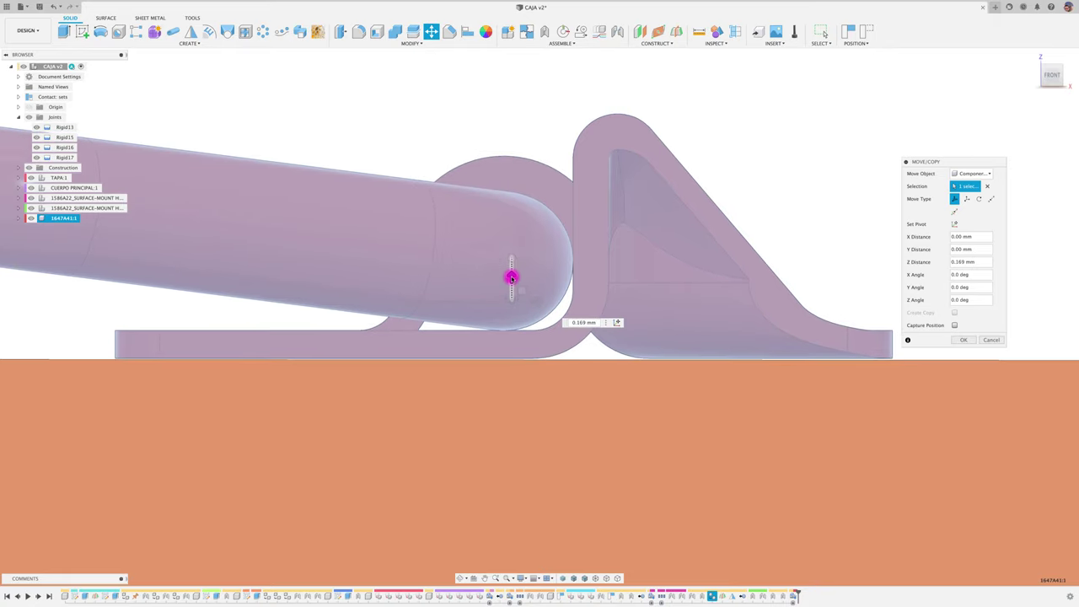
drag(512, 277, 494, 258)
scroll(496, 257, down, 5)
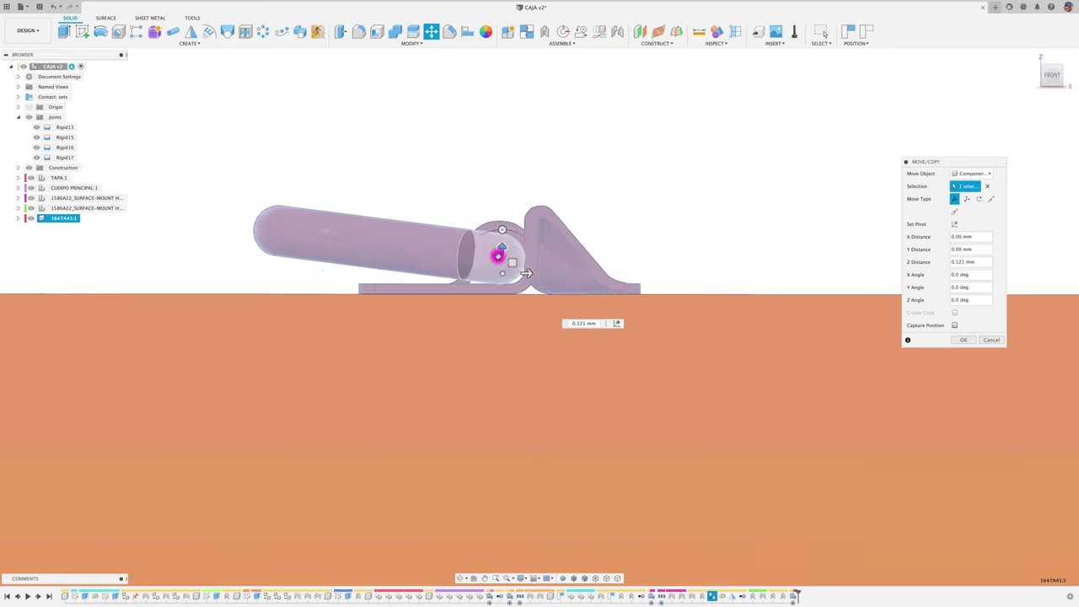
scroll(504, 255, up, 5)
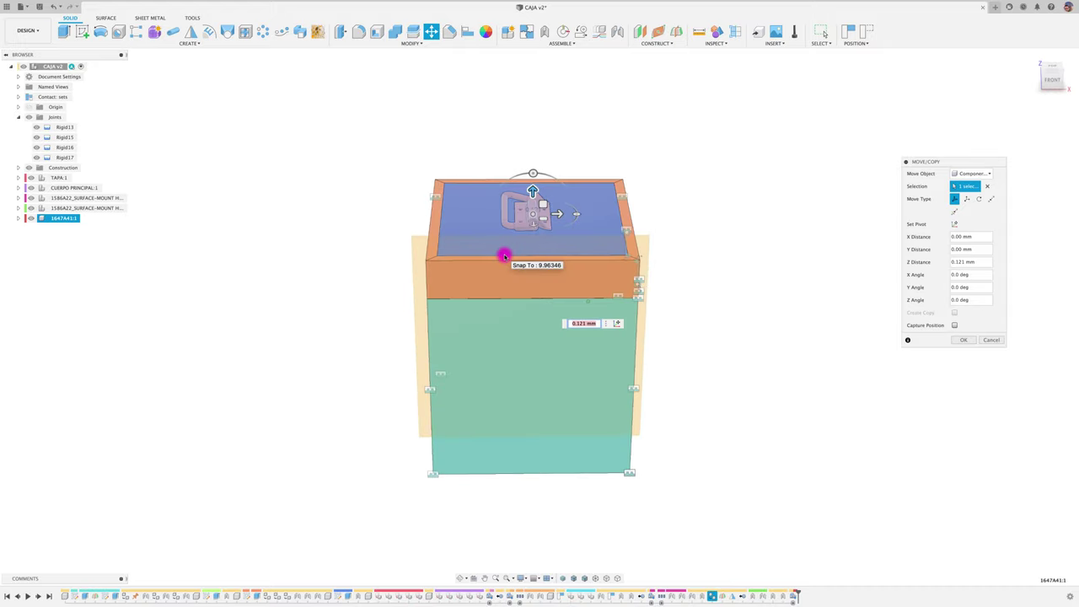
shift+middle_drag(503, 251, 842, 309)
click(959, 341)
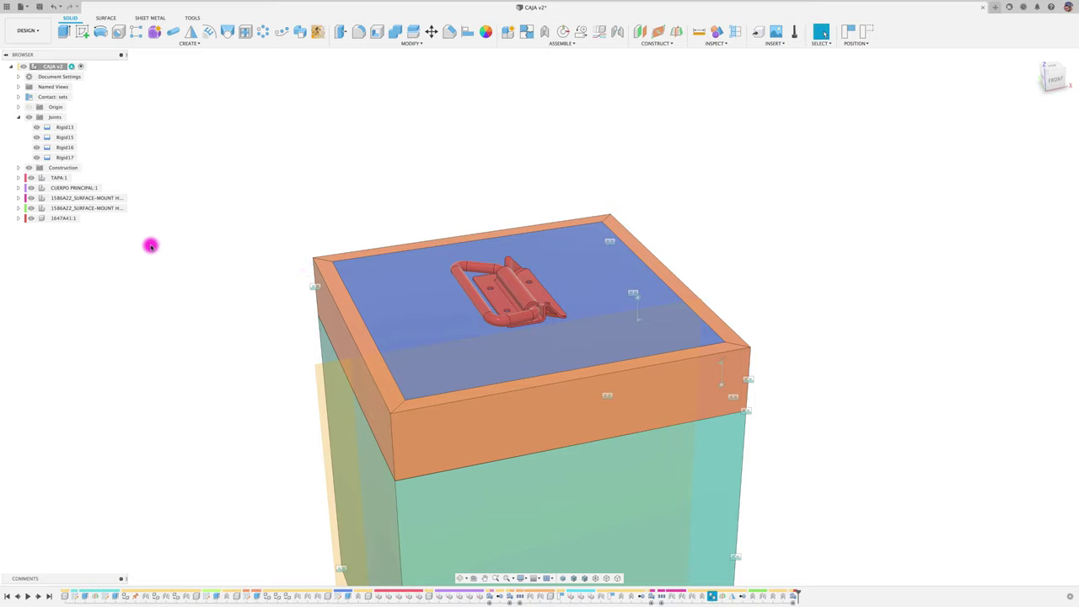
click(63, 219)
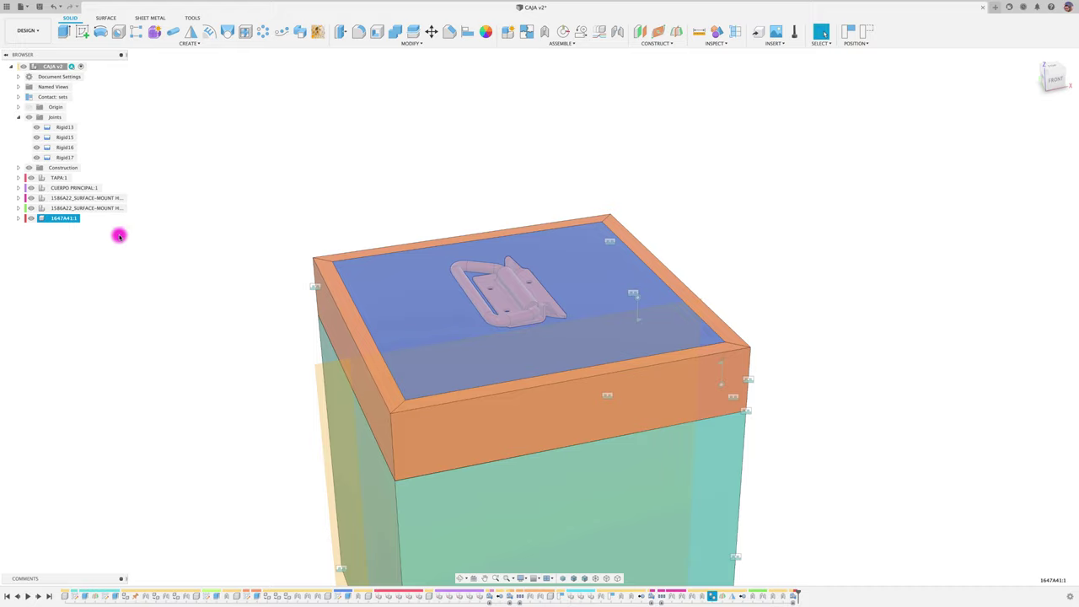
scroll(338, 368, down, 1)
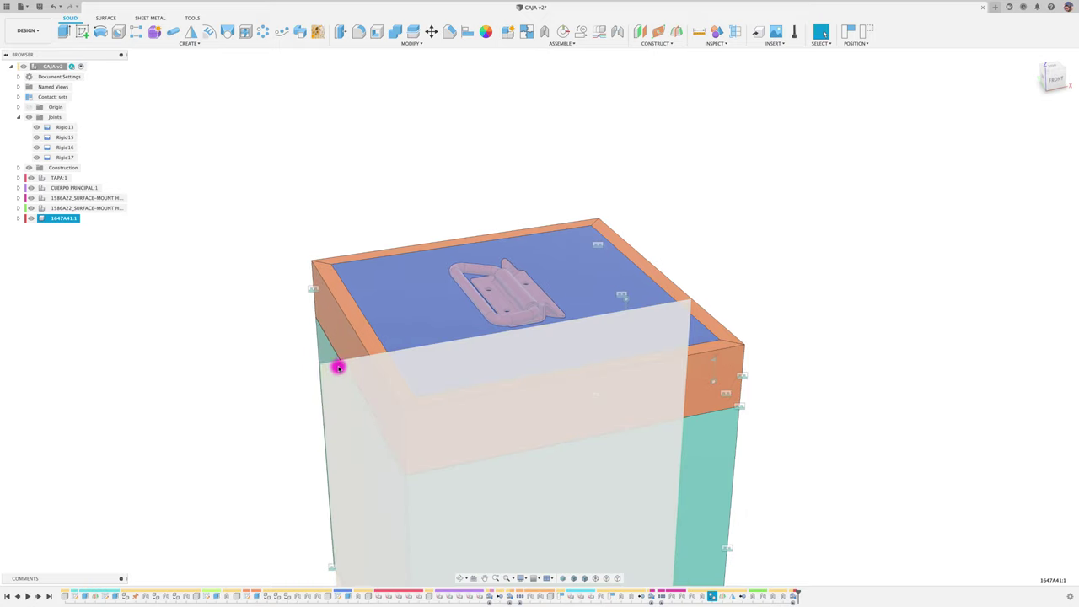
shift+middle_drag(350, 367, 390, 183)
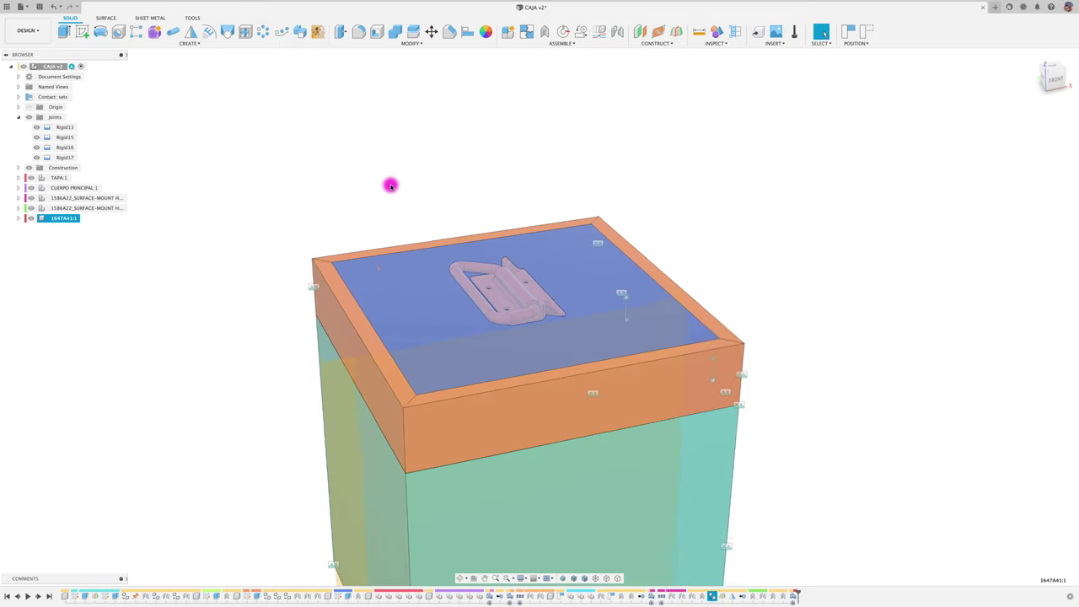
scroll(346, 174, up, 3)
click(328, 171)
shift+scroll(324, 169, left, 3)
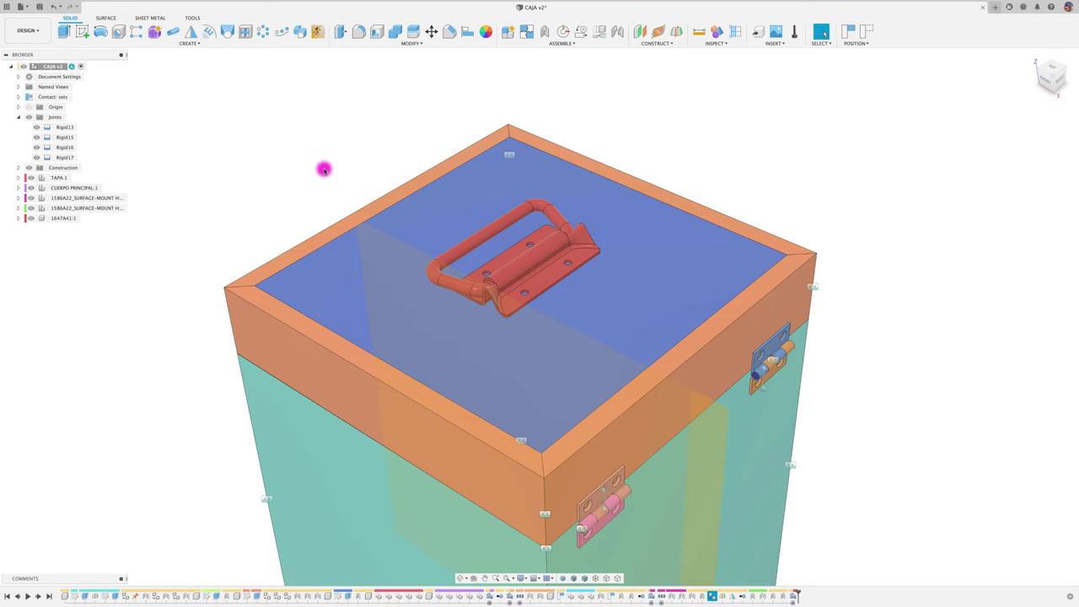
scroll(324, 169, up, 2)
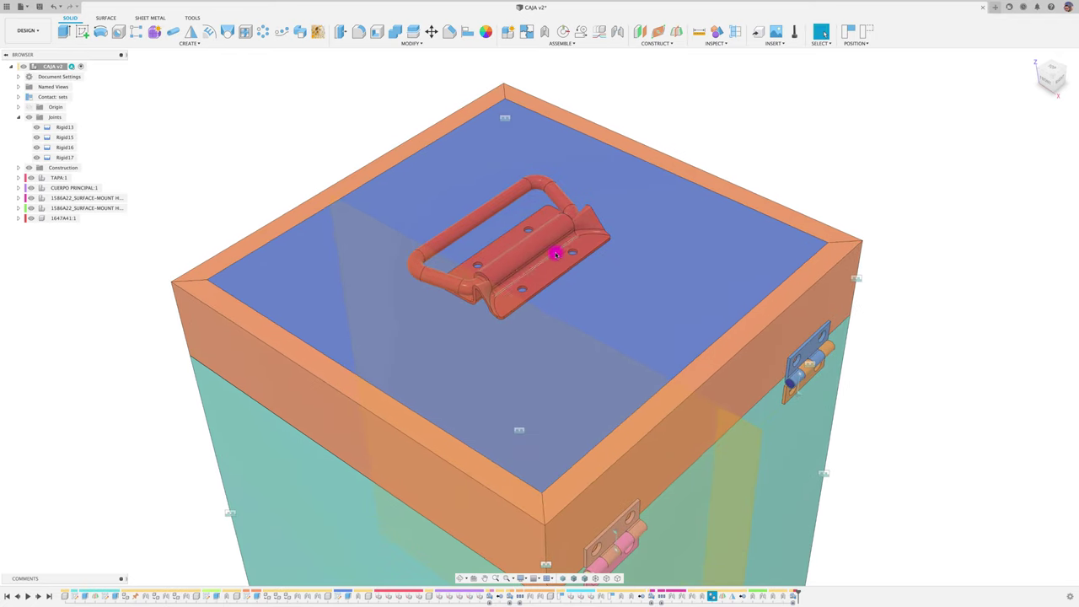
shift+scroll(743, 119, left, 5)
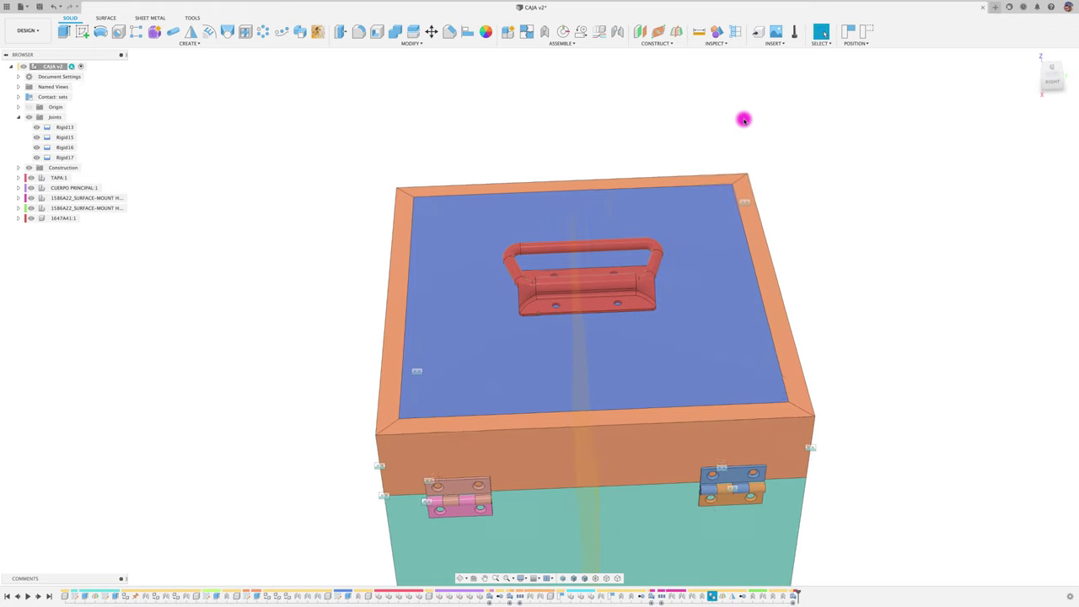
shift+scroll(743, 120, left, 4)
click(660, 243)
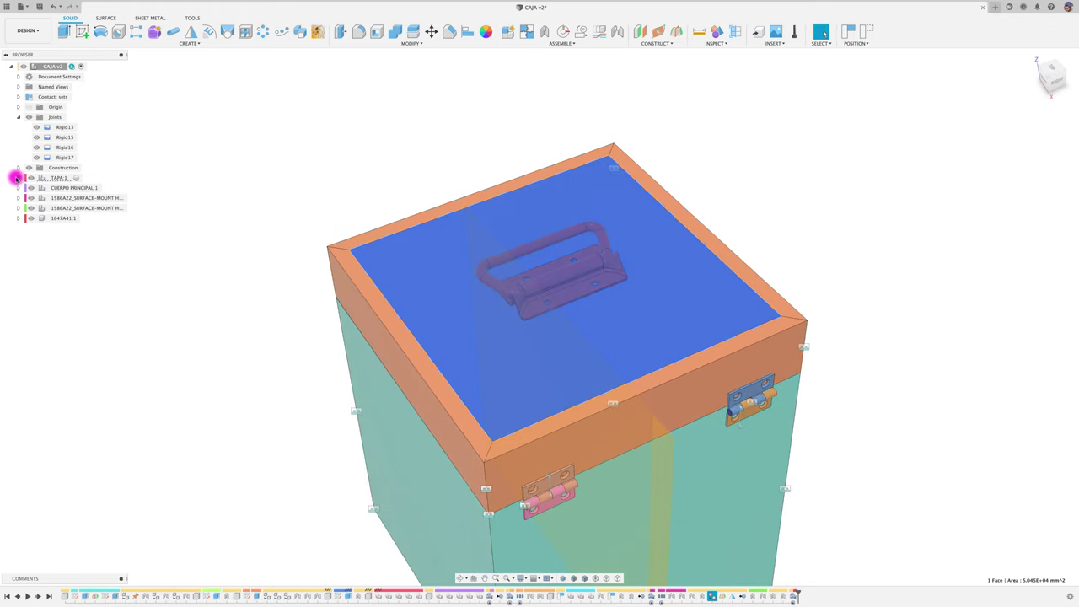
- Activate CUBIERTA TAPA:1 inside TAPA:1 and start a sketch on its top face
click(17, 178)
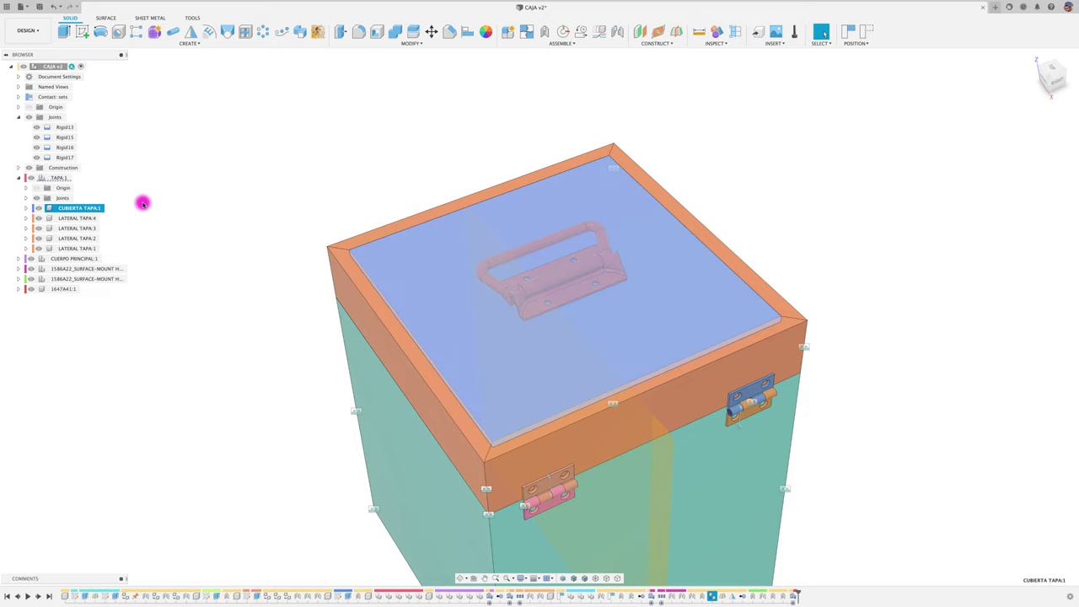
click(74, 208)
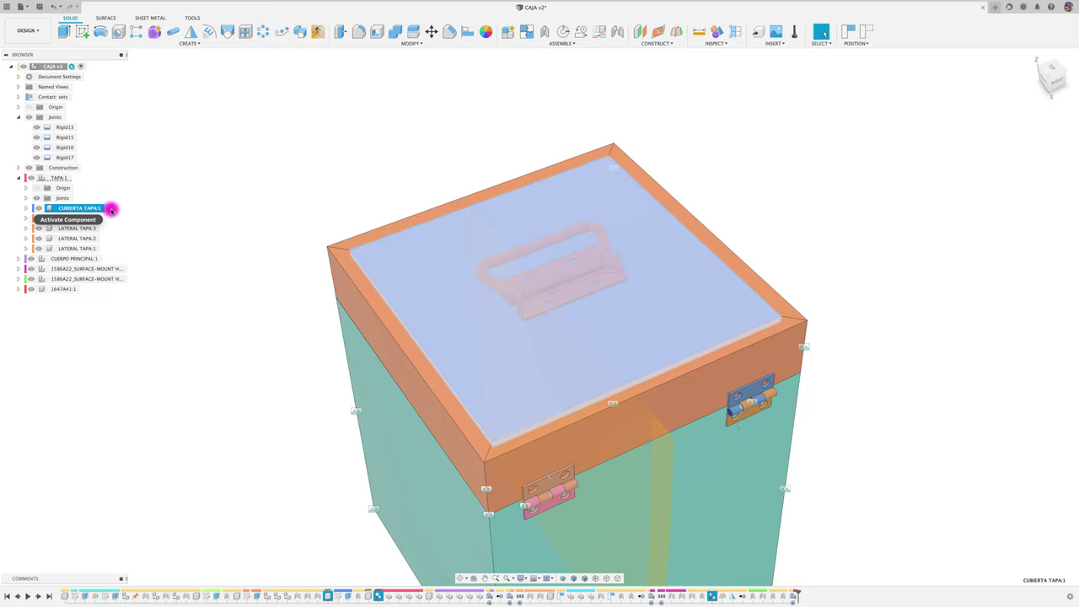
click(110, 208)
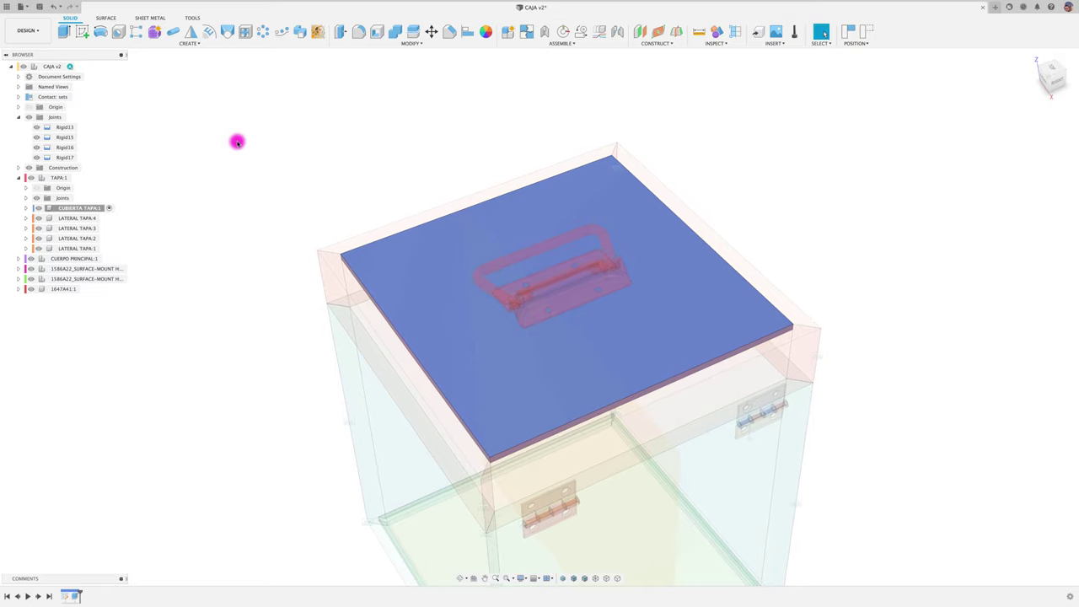
click(81, 31)
click(550, 200)
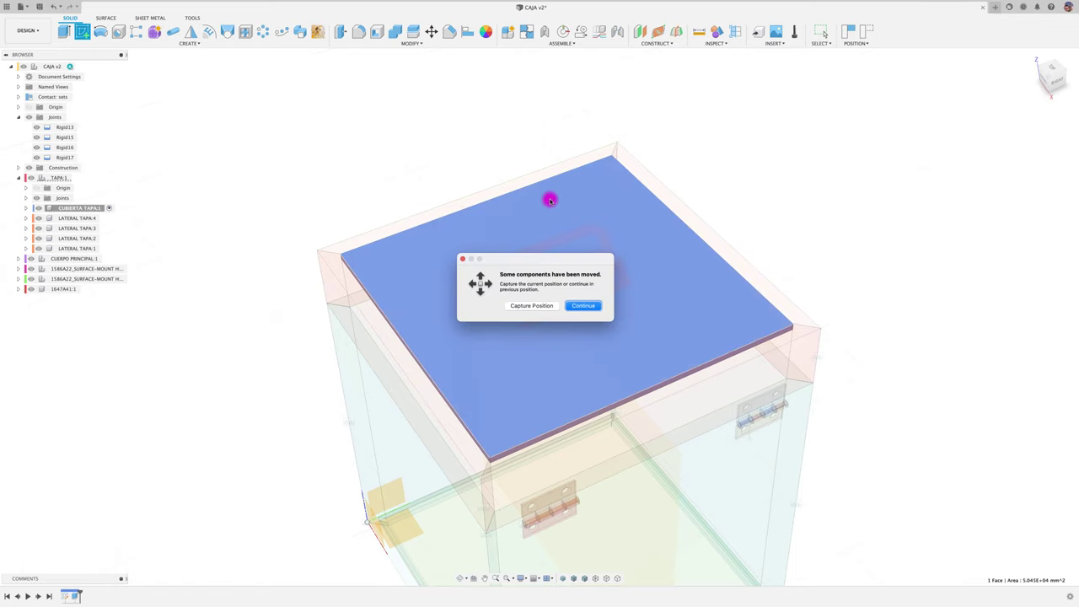
- Capture the moved positions, project the handle's two base faces into the sketch, and finish it
click(549, 307)
key(p)
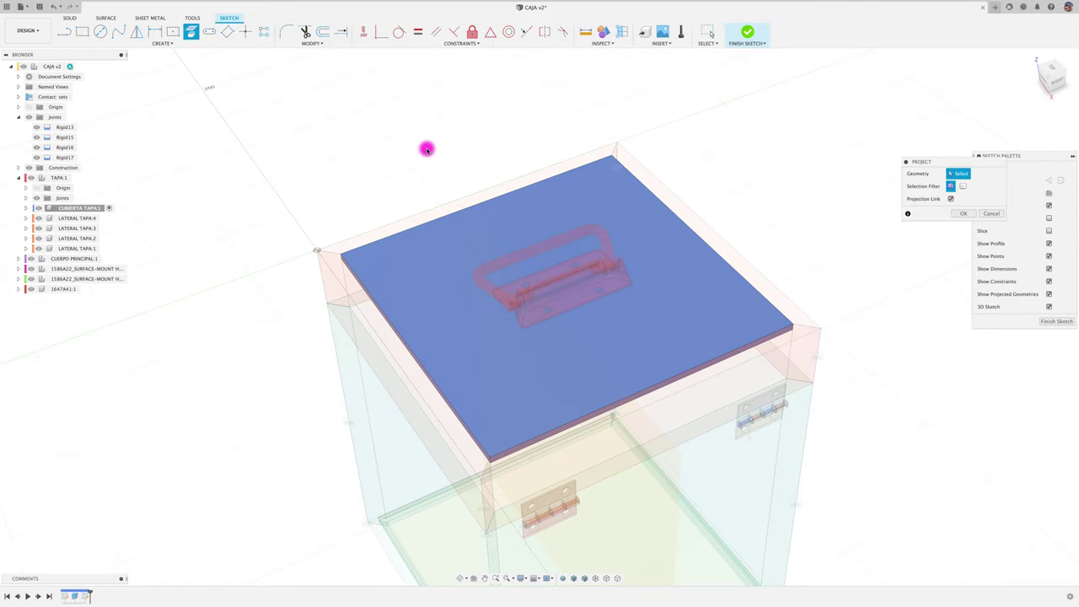
scroll(628, 289, up, 5)
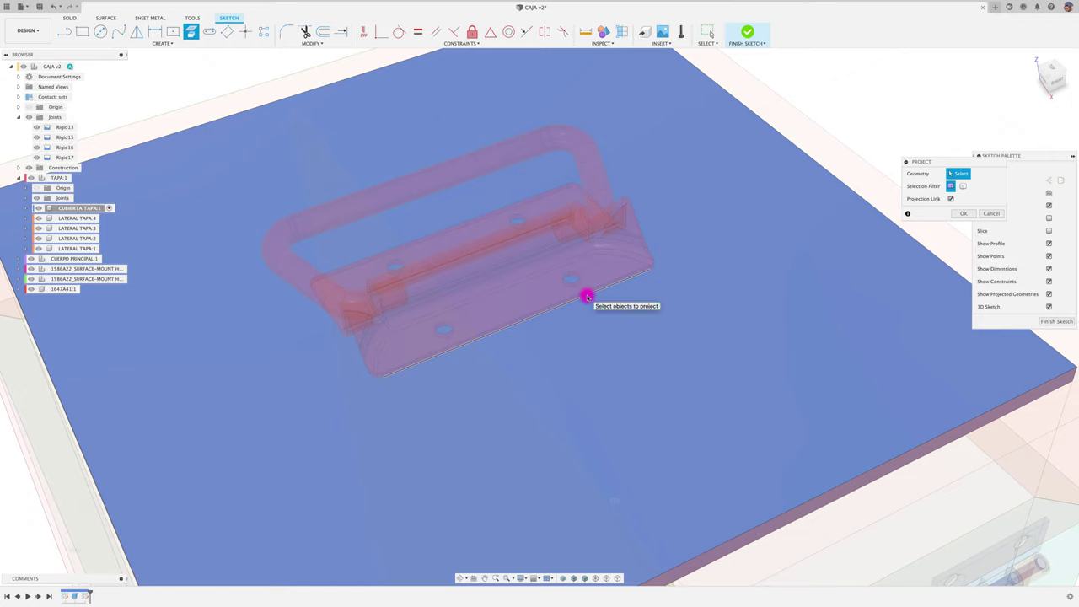
click(565, 280)
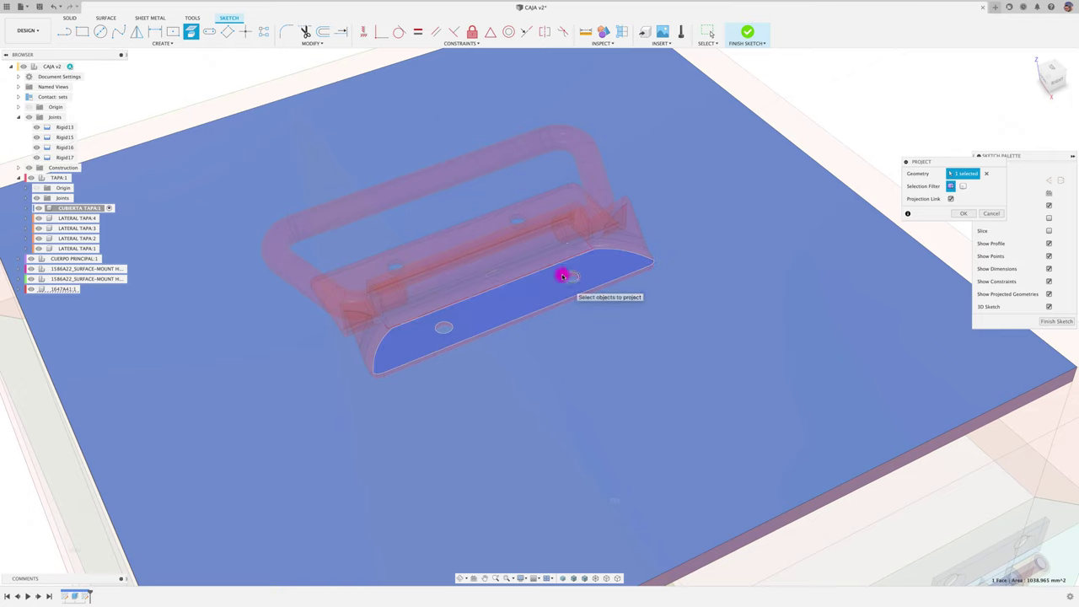
click(519, 213)
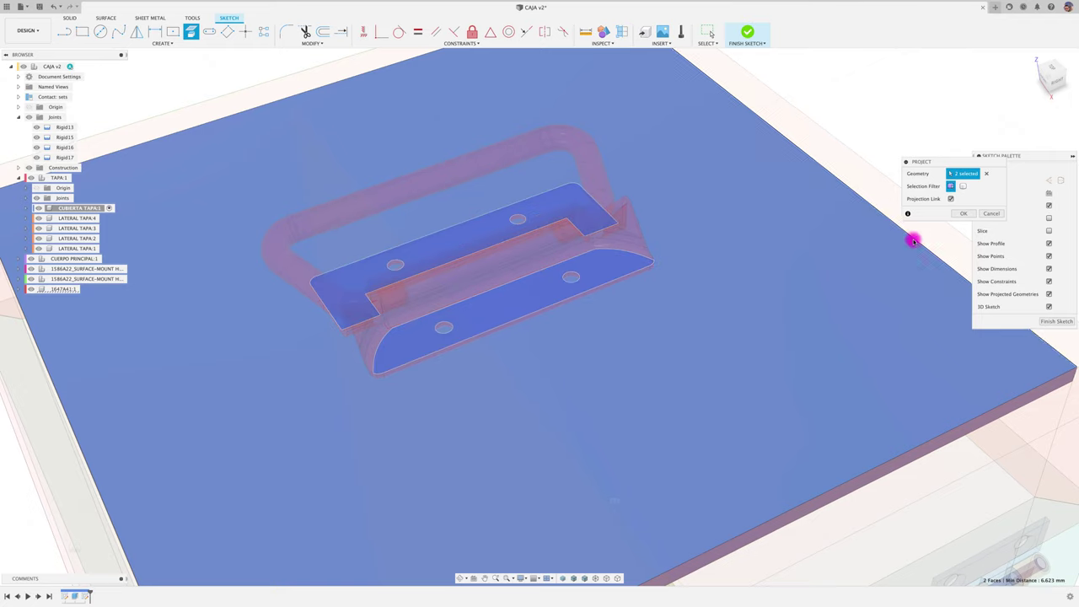
click(961, 214)
click(1056, 323)
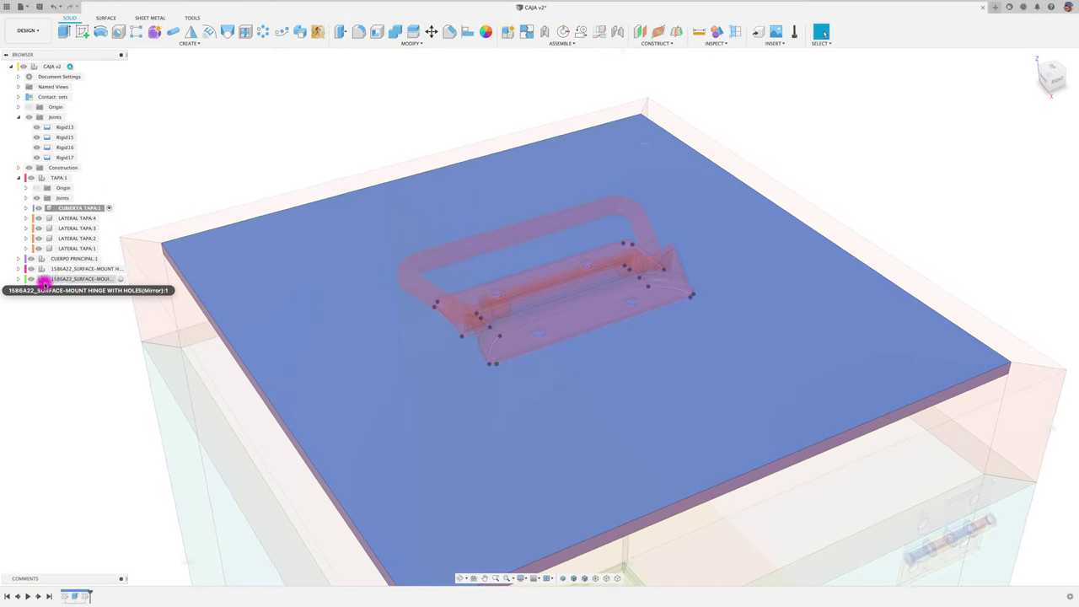
- Hide the handle and extrude the four hole profiles as a -1.073 mm cut into the lid
click(32, 288)
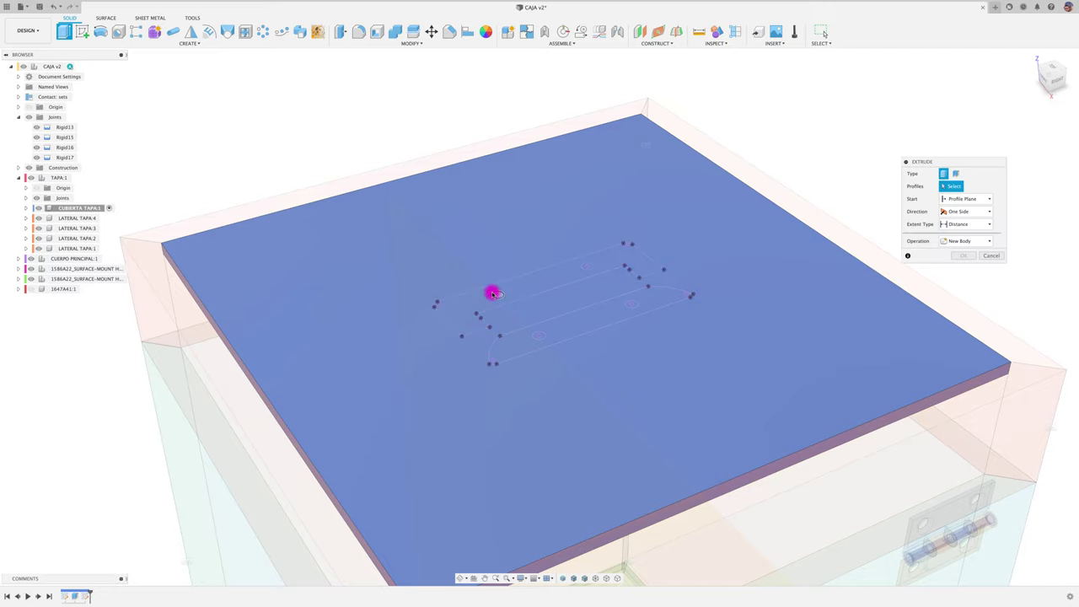
click(495, 292)
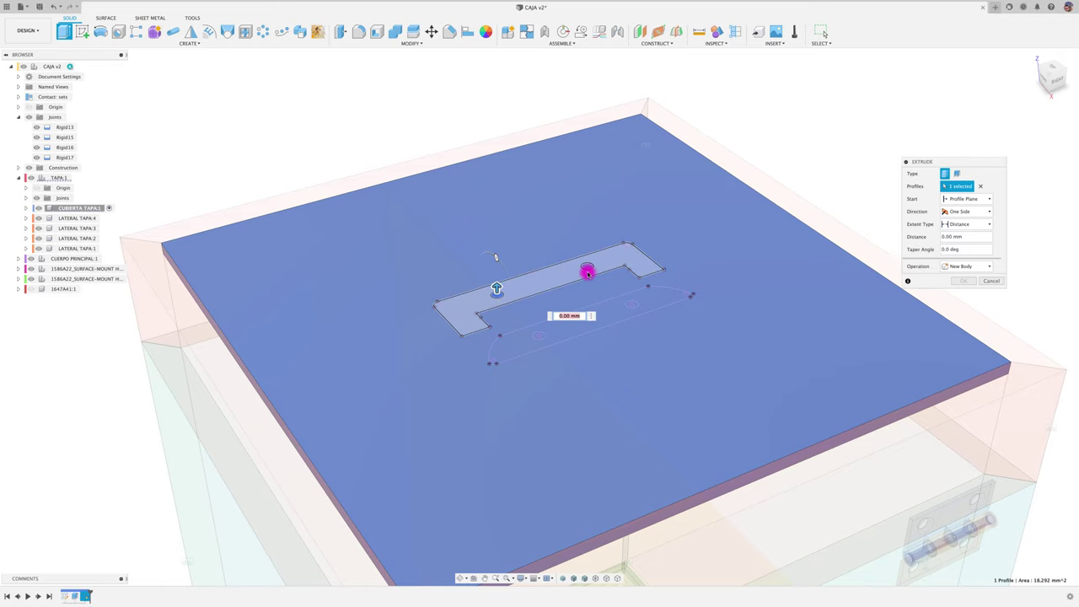
click(631, 305)
click(541, 336)
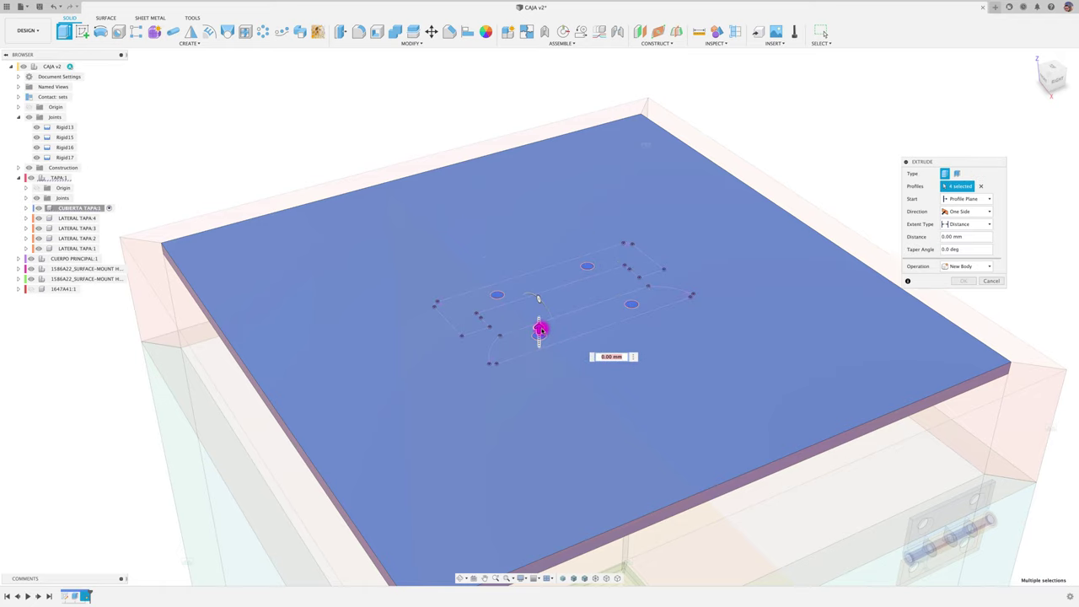
click(564, 289)
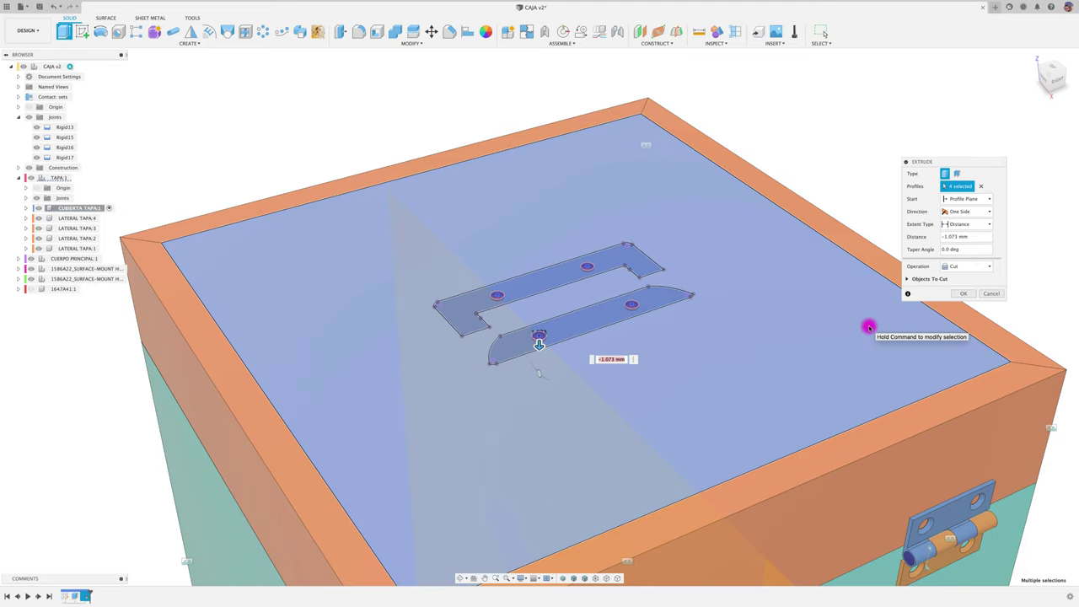
click(974, 317)
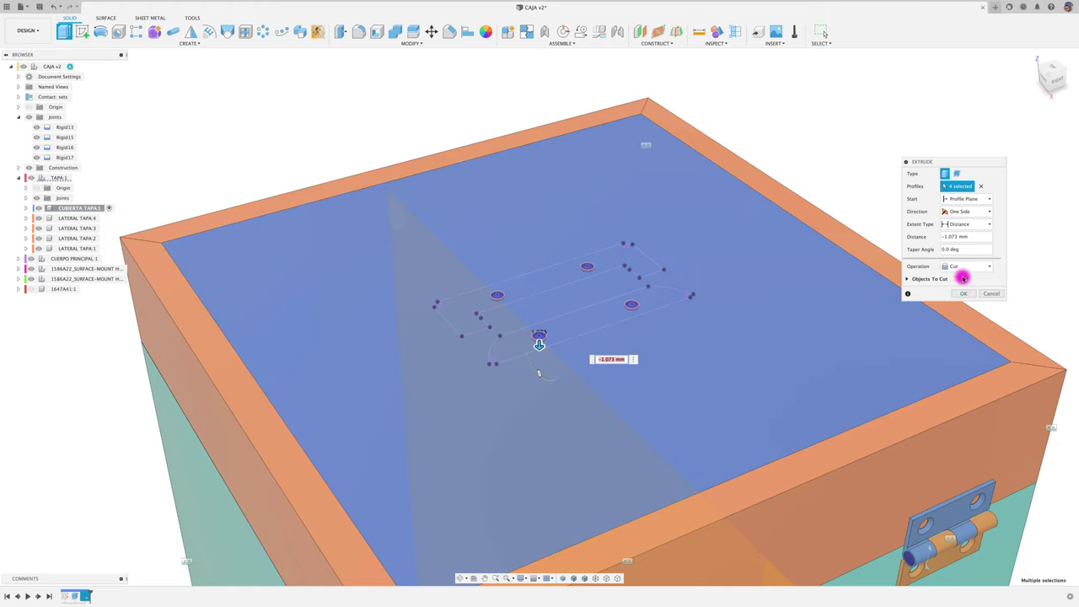
click(963, 295)
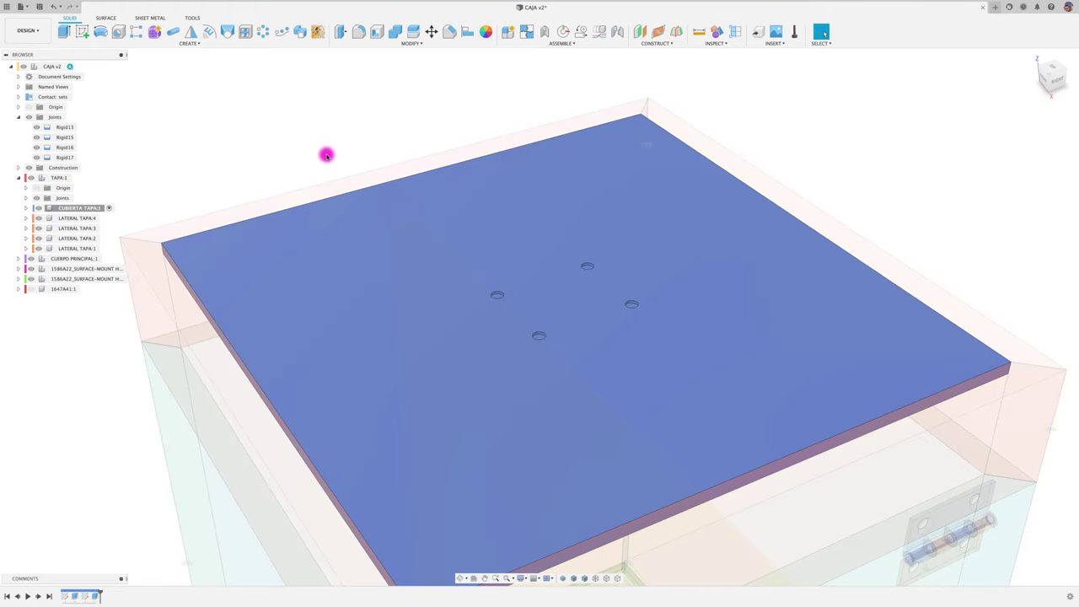
- Show the handle again, reactivate CAJA v2 and lift the handle off the lid
click(31, 289)
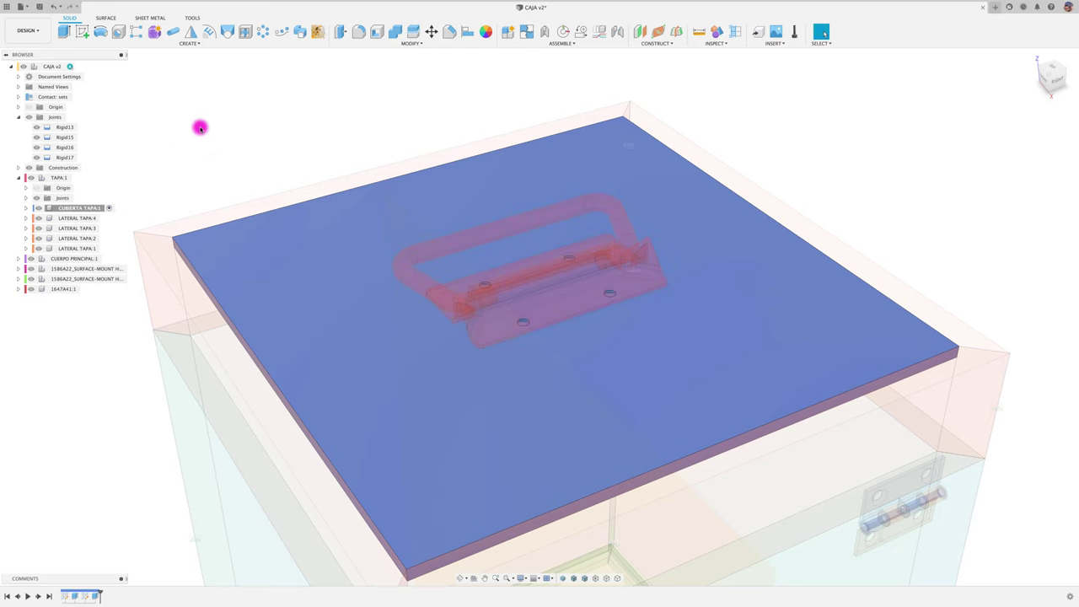
click(67, 67)
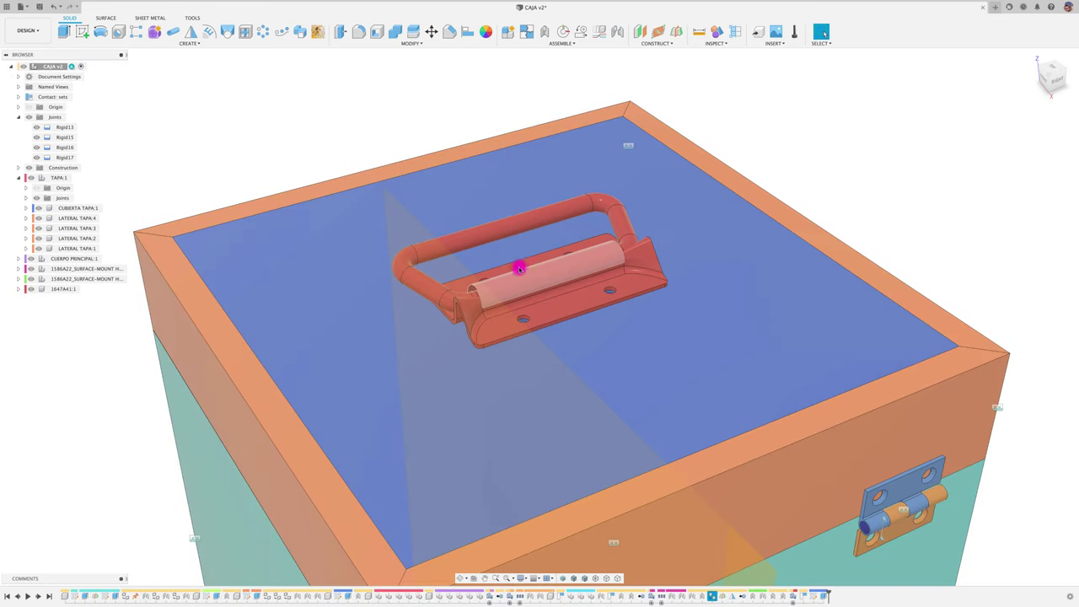
drag(520, 268, 291, 157)
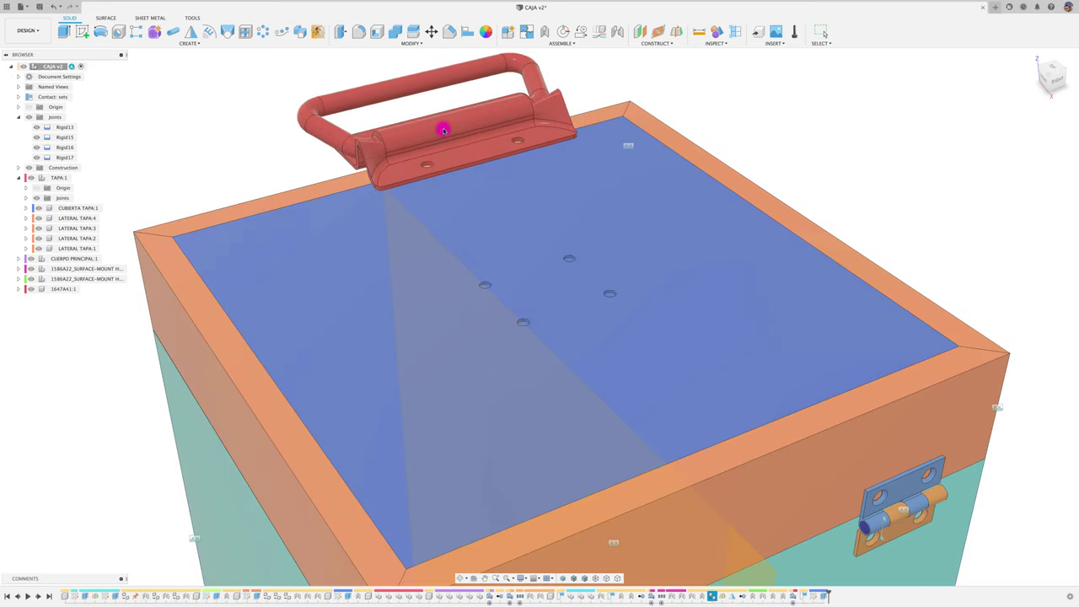
- Rigidly join a handle base hole to the matching lid hole, creating Rigid18
mouse_move(229, 175)
shift+middle_down()
mouse_move(300, 233)
mouse_move(429, 374)
mouse_move(390, 294)
mouse_move(390, 238)
mouse_move(434, 264)
shift+middle_up()
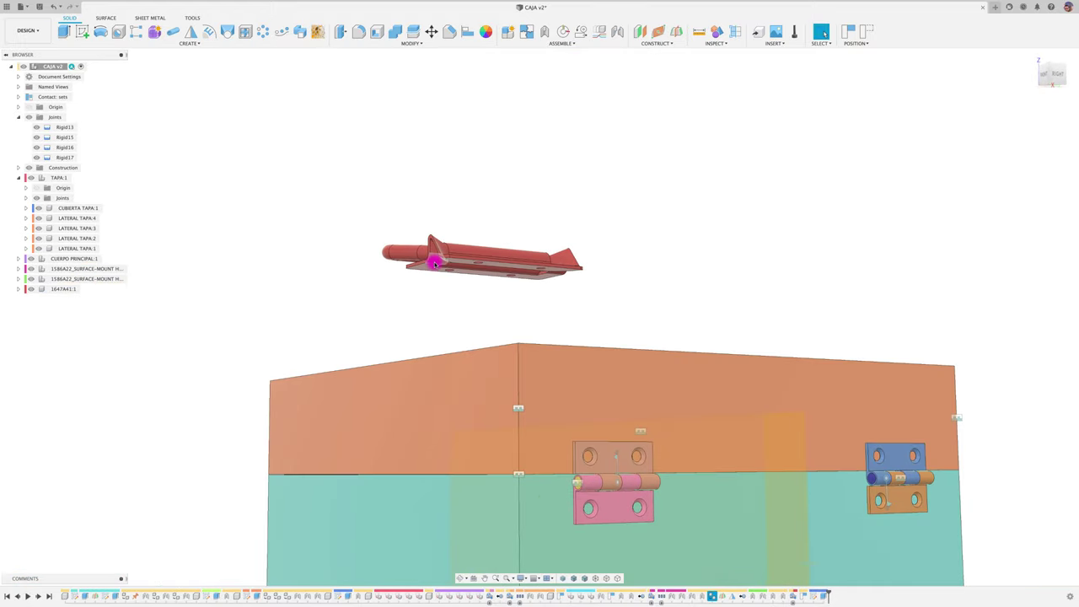
key(j)
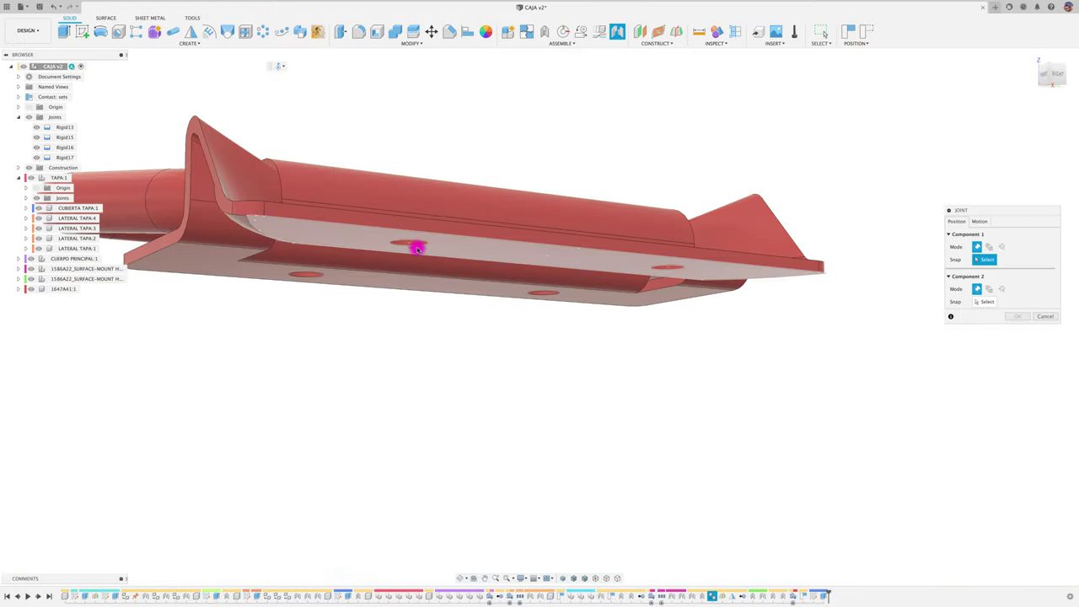
click(415, 247)
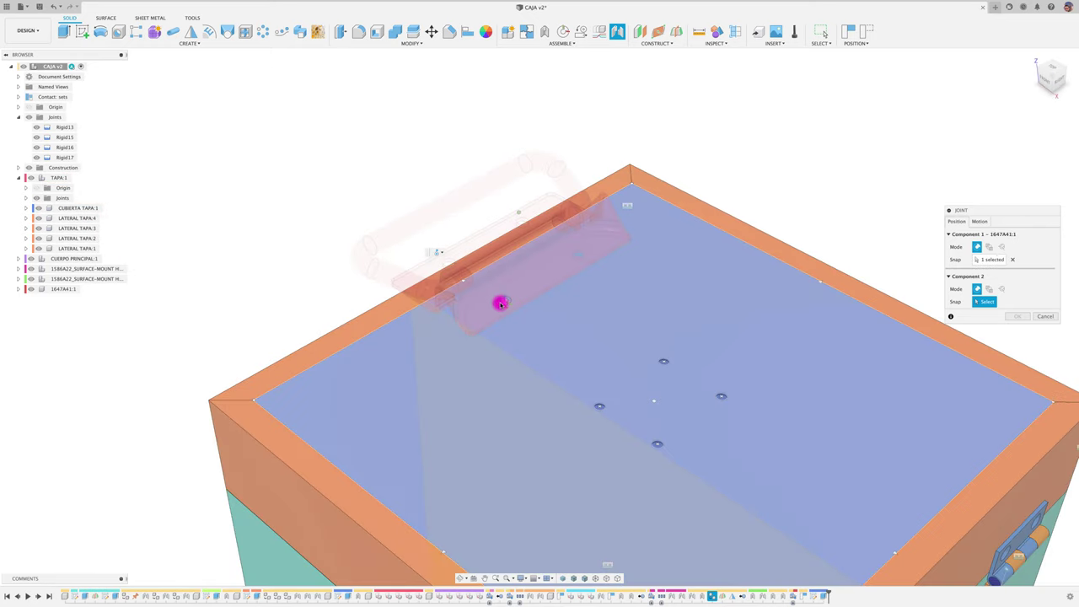
click(656, 447)
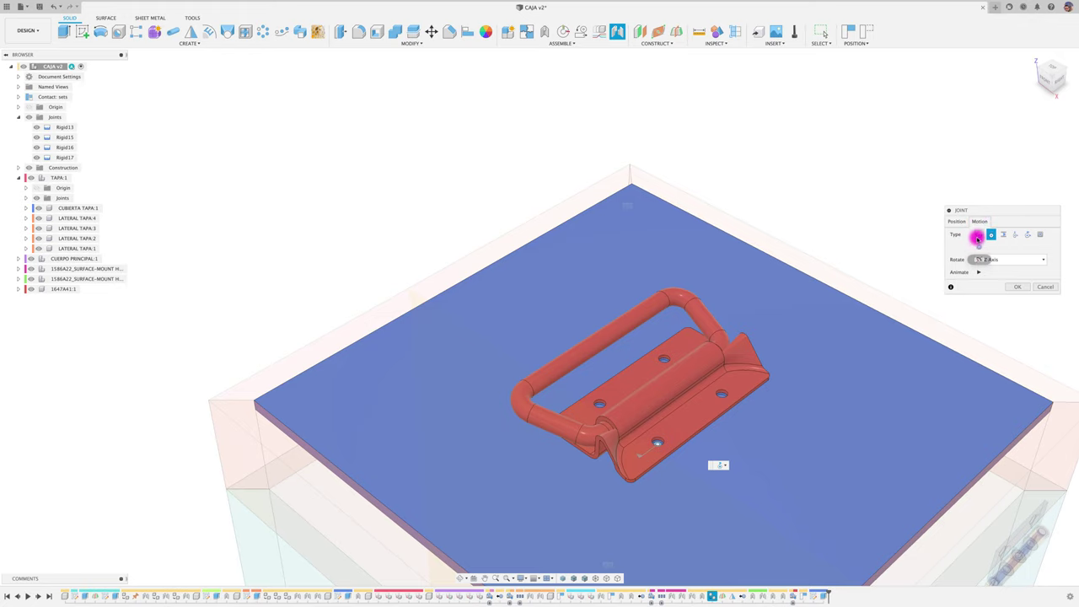
click(977, 239)
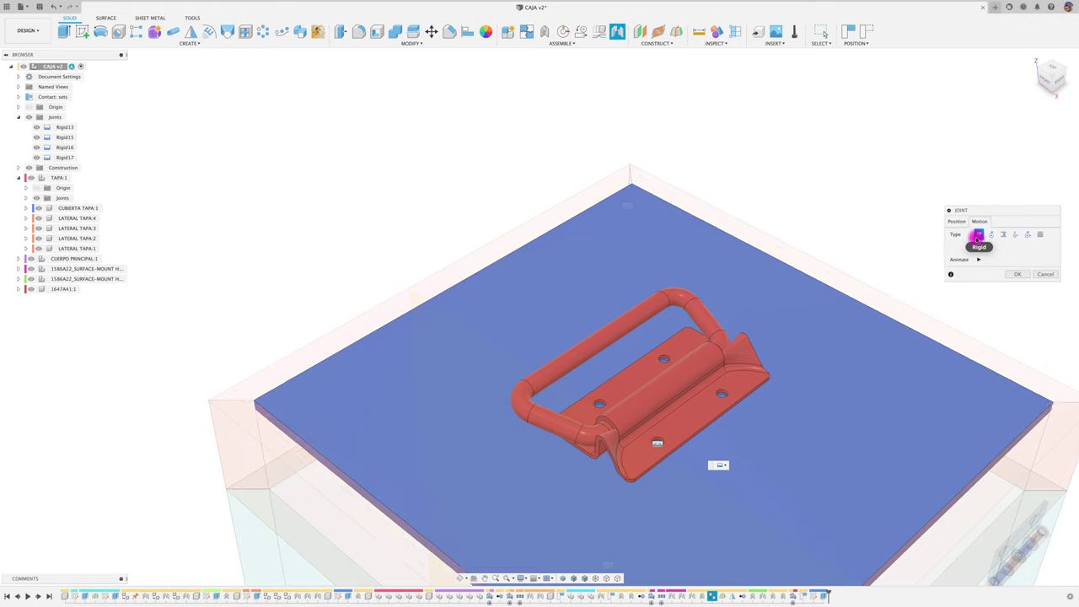
click(1014, 274)
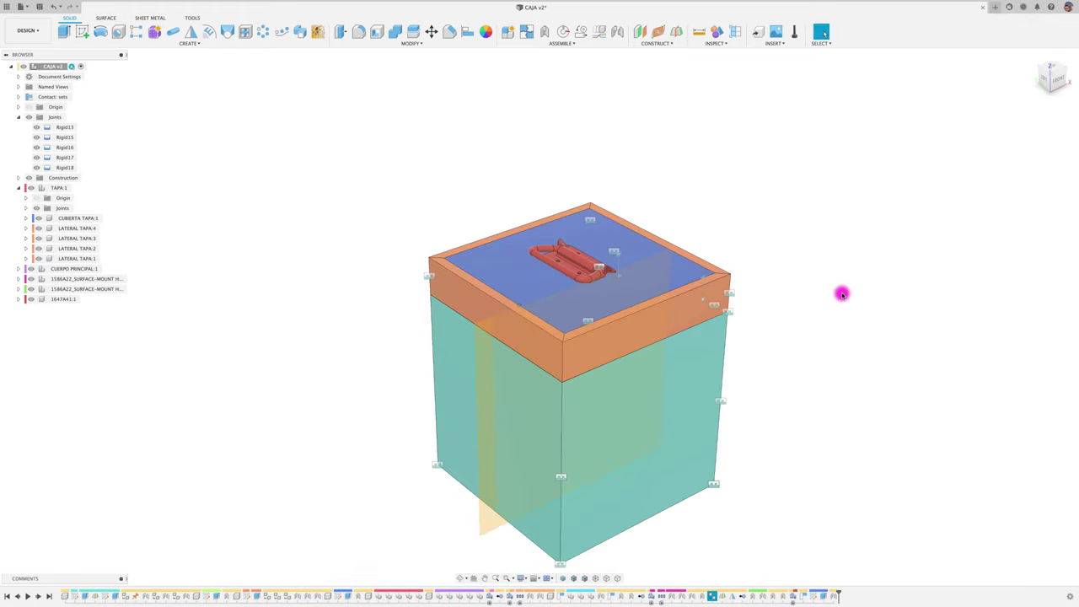
- Swing the lid open on its hinges to test it, then return it to closed
shift+scroll(842, 293, left, 5)
scroll(842, 293, up, 2)
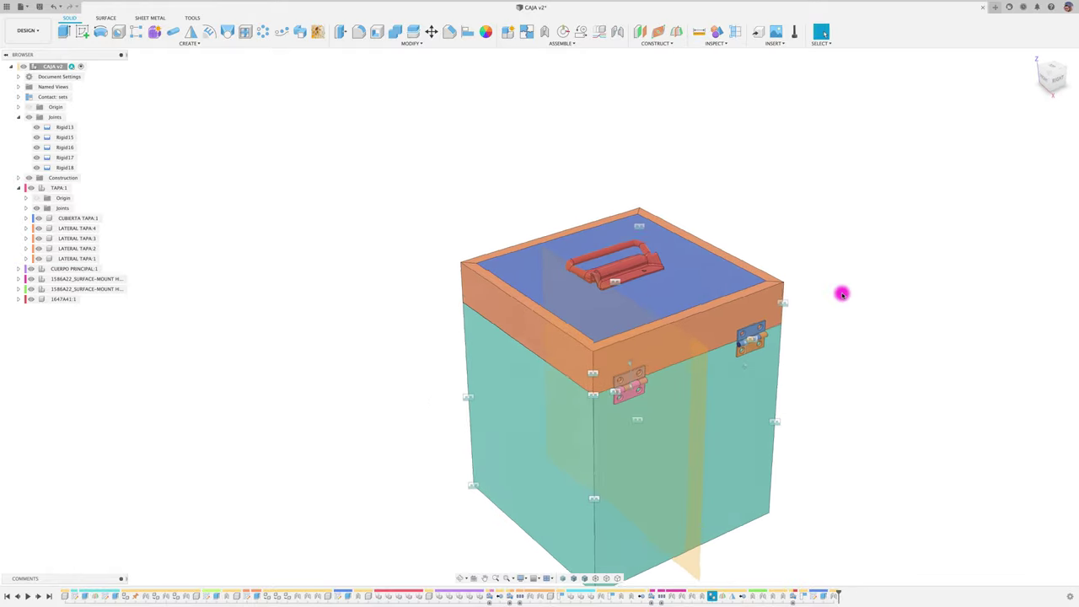
shift+scroll(842, 294, down, 5)
shift+scroll(842, 293, up, 3)
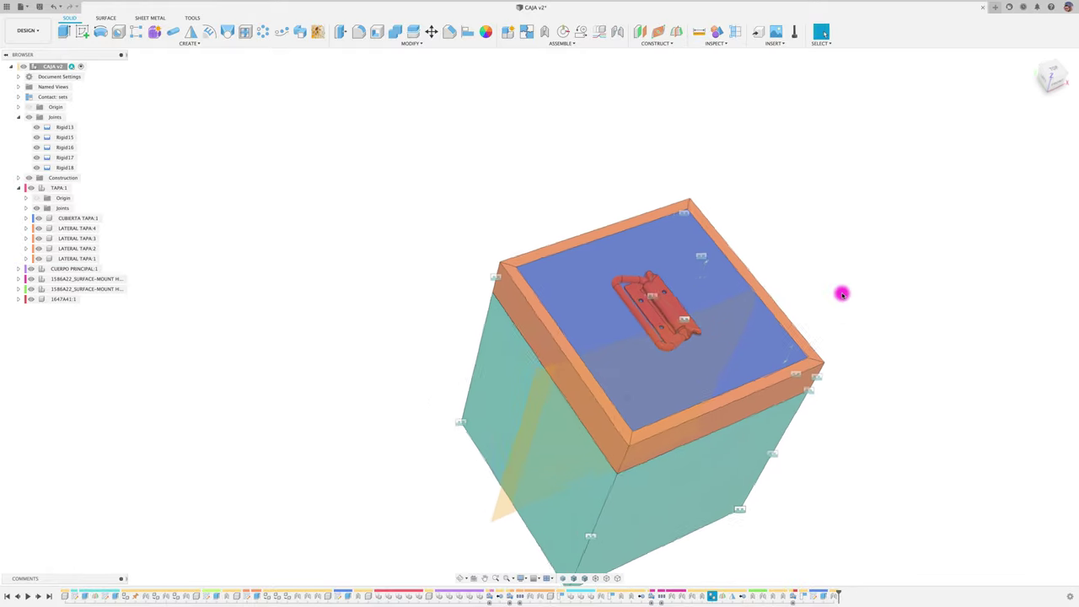
shift+scroll(842, 293, left, 3)
shift+scroll(842, 294, down, 2)
shift+scroll(842, 293, up, 2)
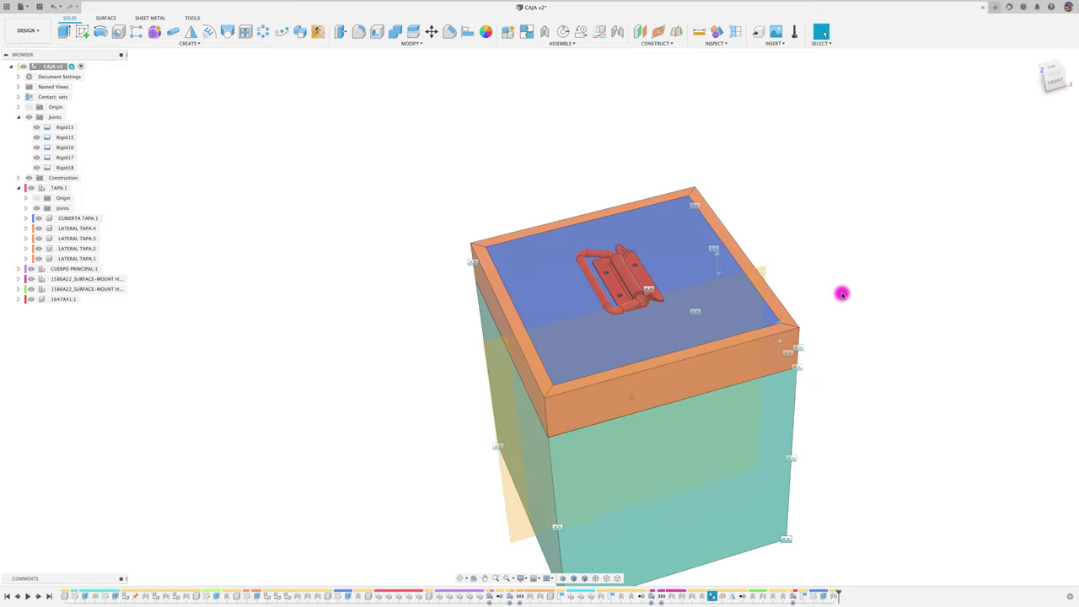
shift+scroll(842, 293, up, 2)
shift+scroll(821, 279, down, 2)
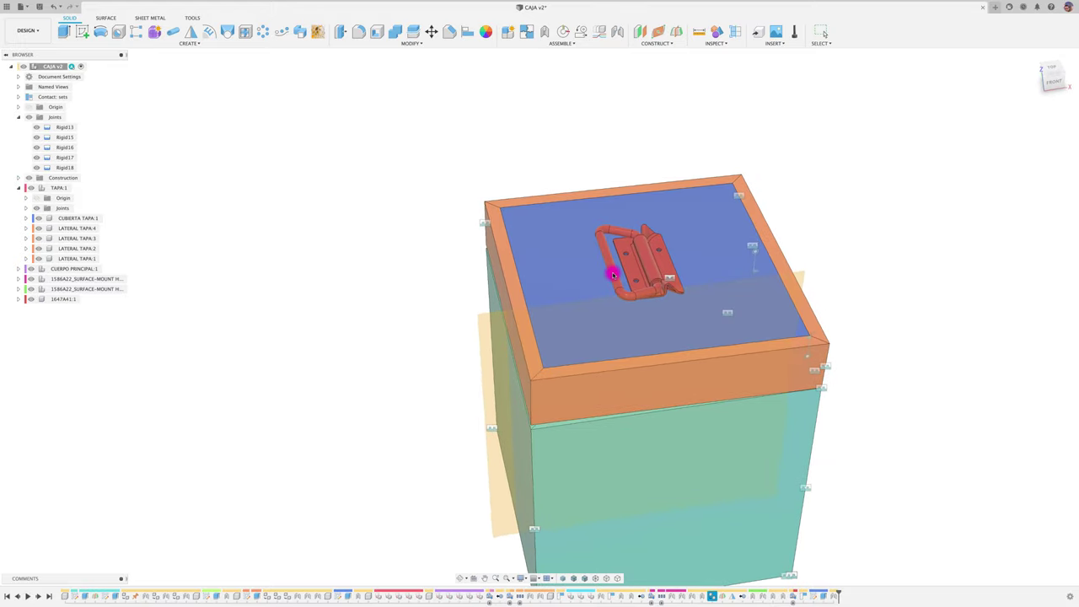
drag(613, 274, 679, 205)
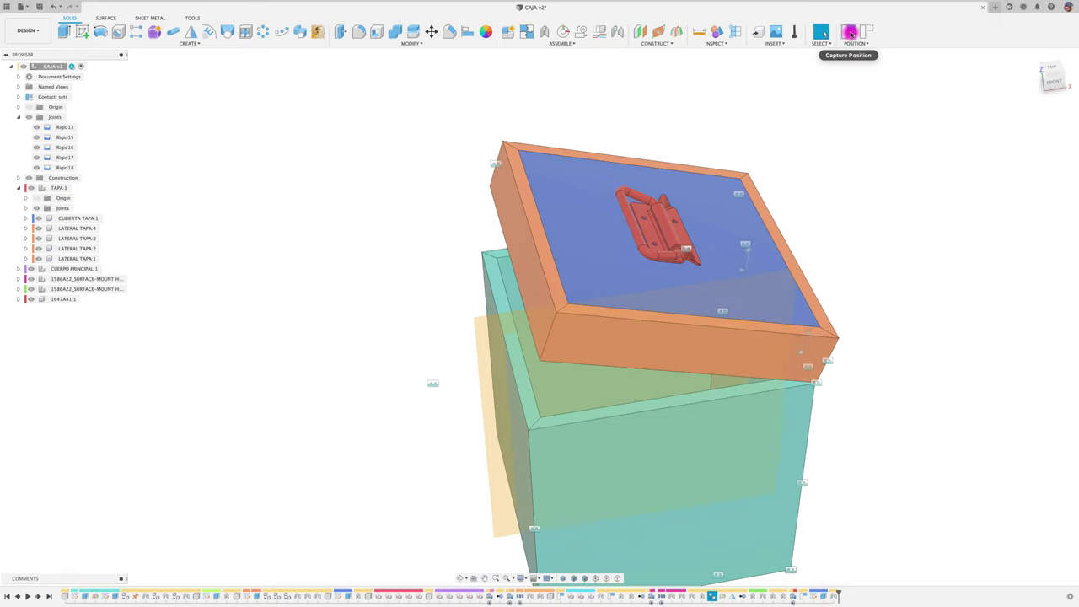
click(861, 34)
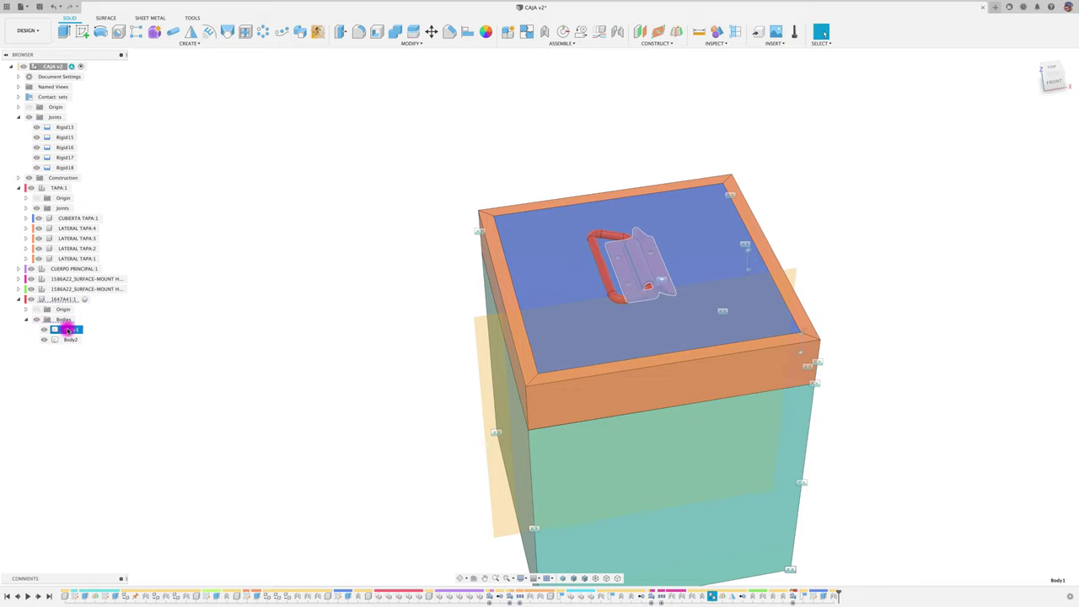
- Convert the handle's two bodies into Component22:1 and Component23:1, then test the lid hinge
right_click(74, 340)
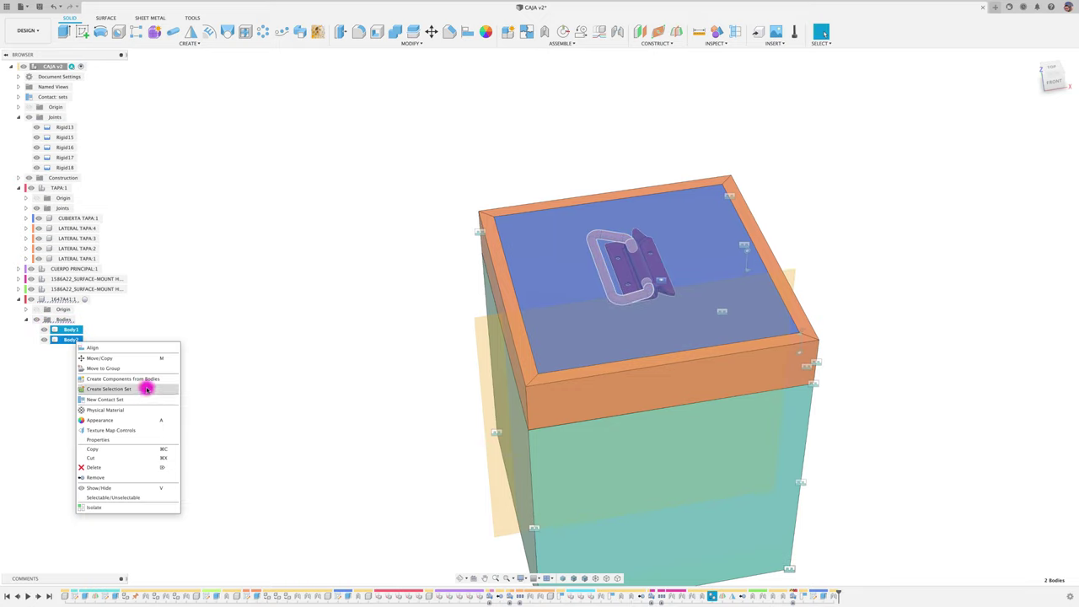
click(142, 380)
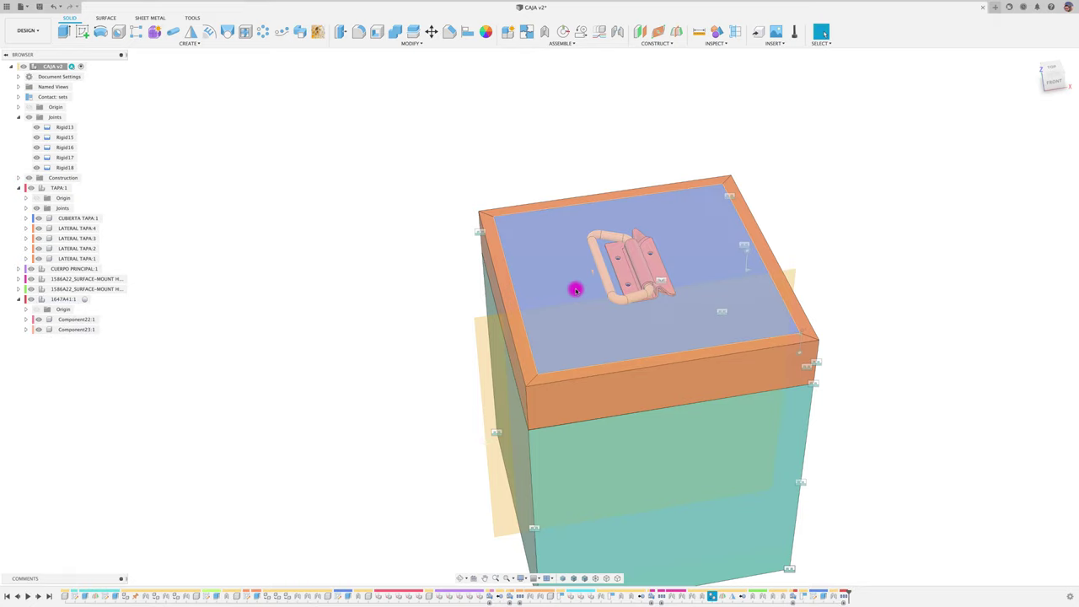
drag(656, 268, 760, 227)
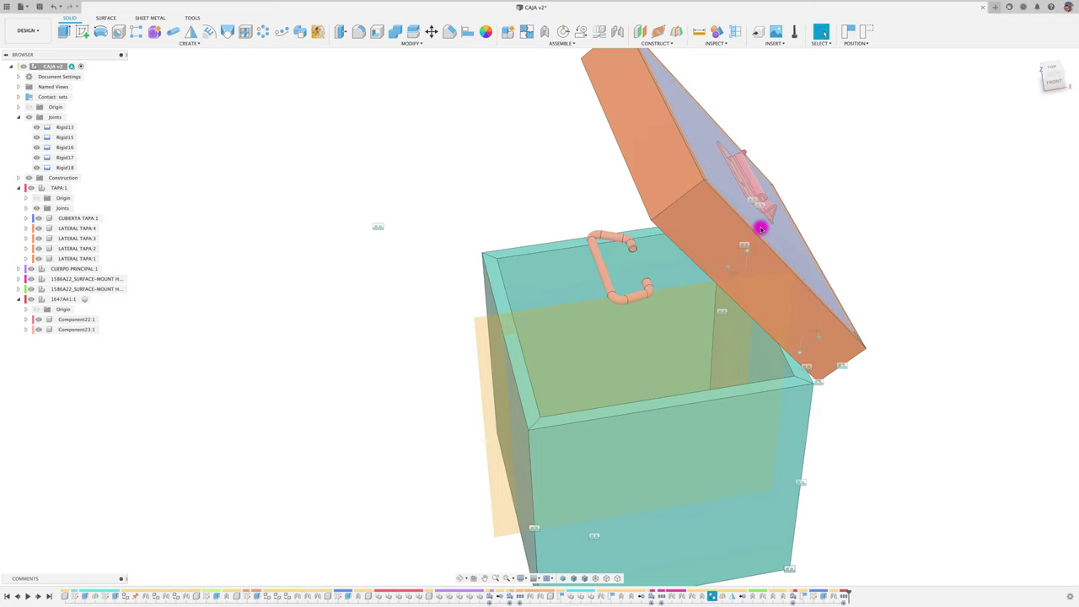
scroll(716, 278, up, 5)
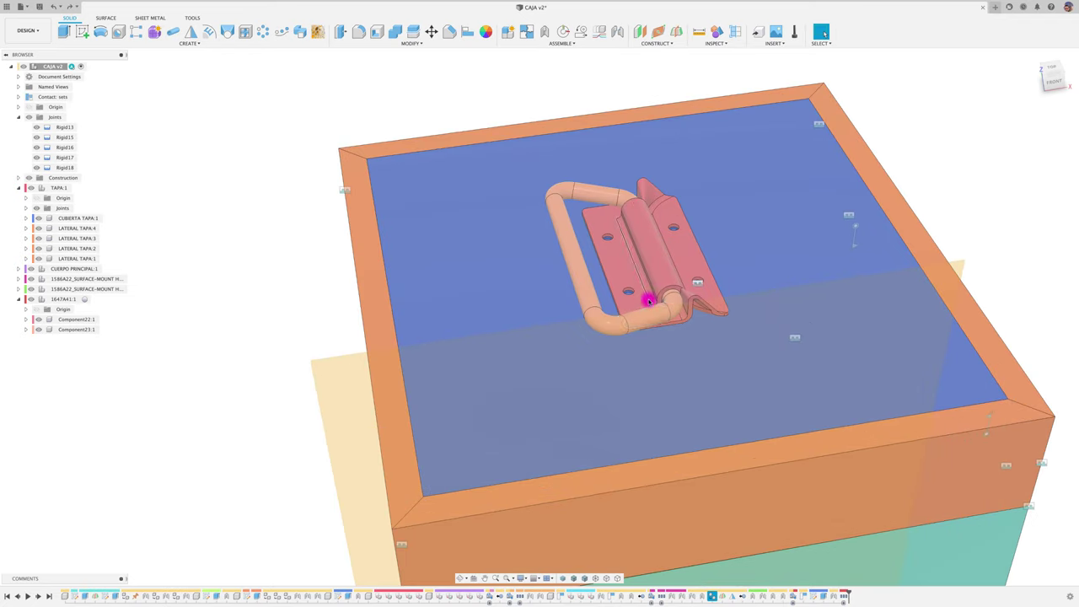
shift+middle_drag(656, 309, 604, 315)
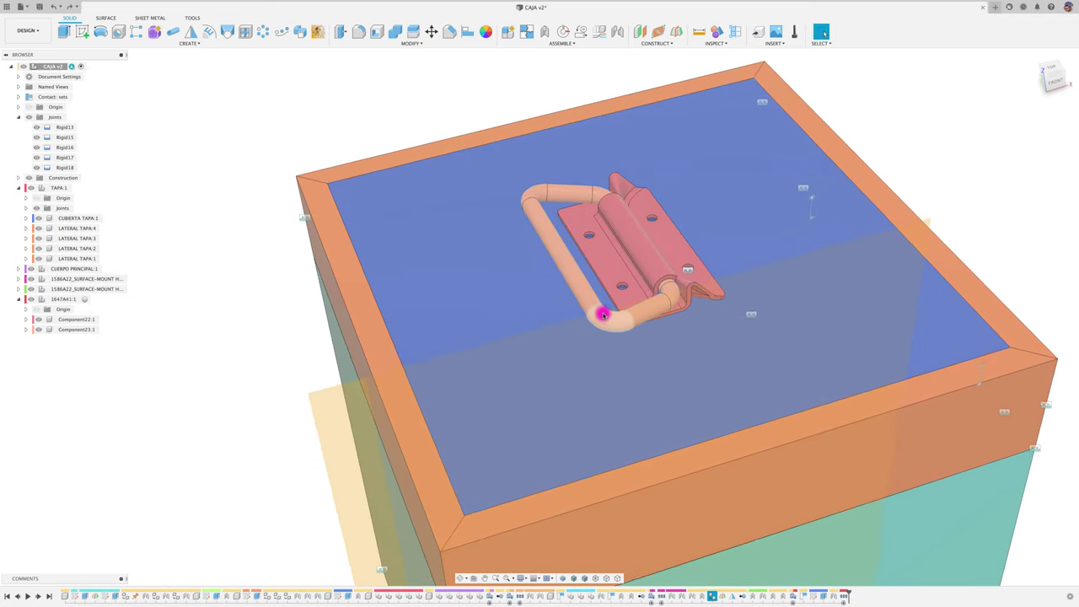
click(560, 43)
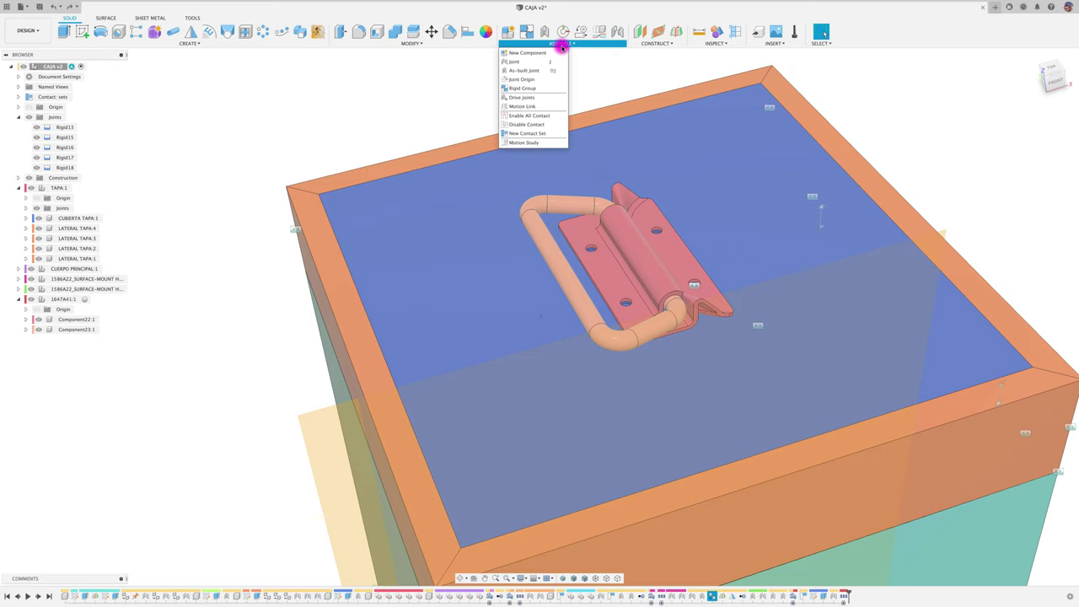
- Try a revolute as-built joint from grip to hinge plate, then cancel that first attempt
click(517, 71)
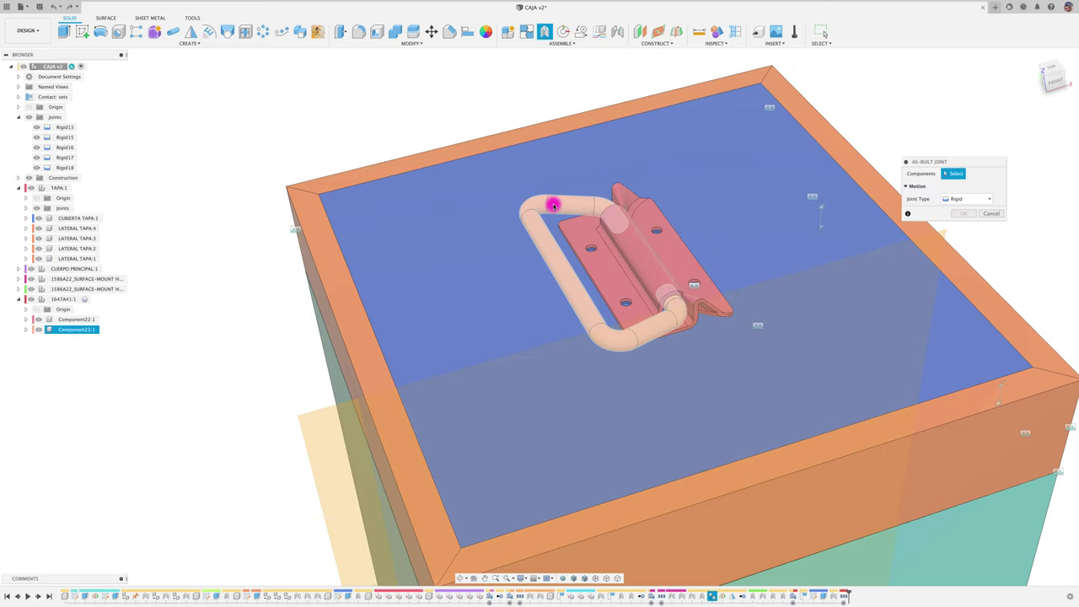
click(553, 205)
click(634, 254)
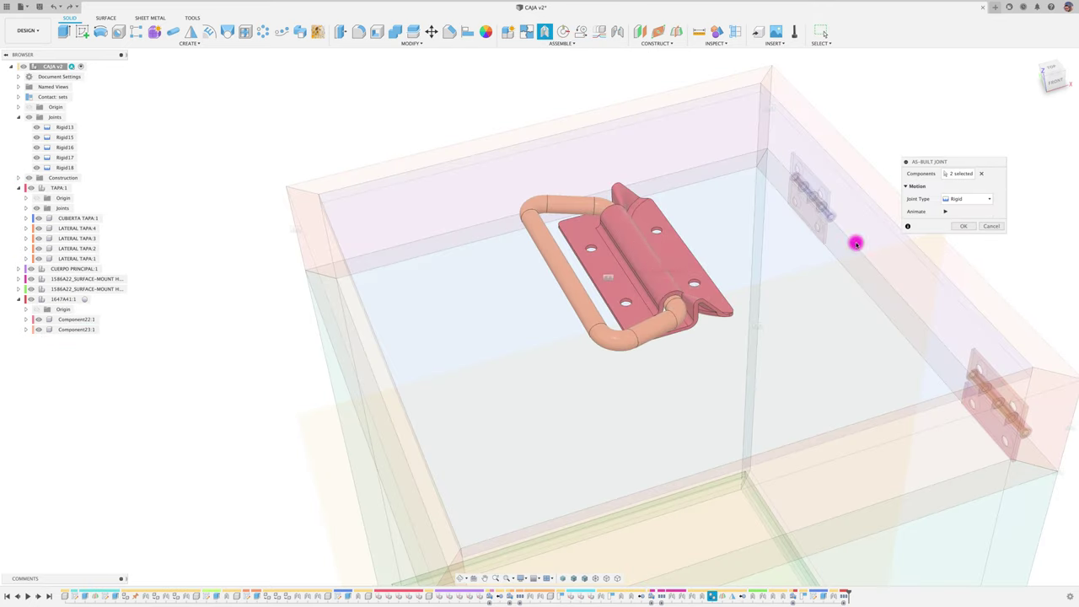
click(960, 218)
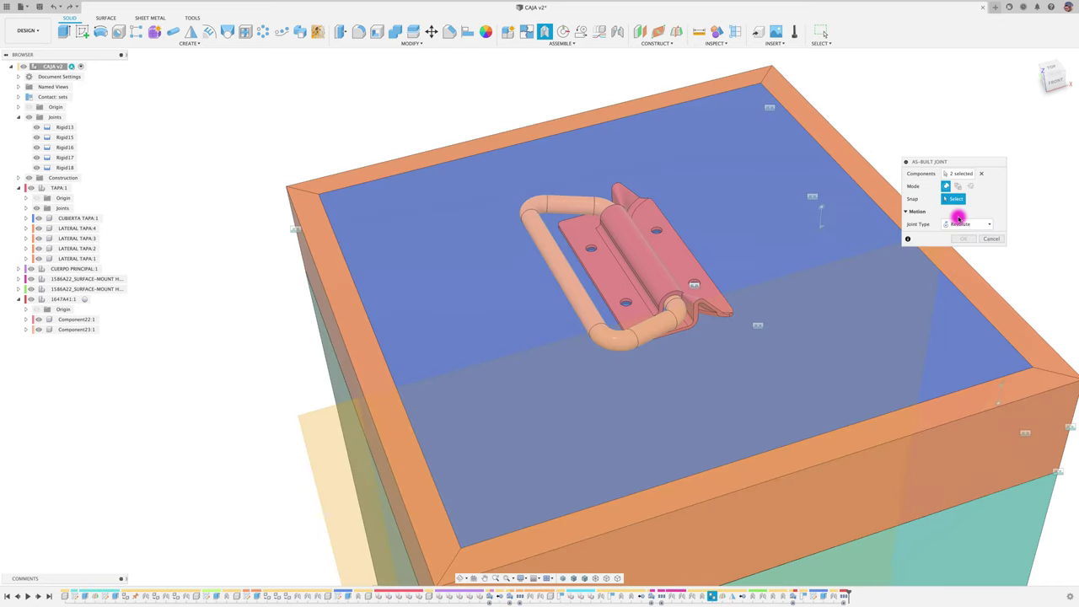
scroll(681, 303, up, 2)
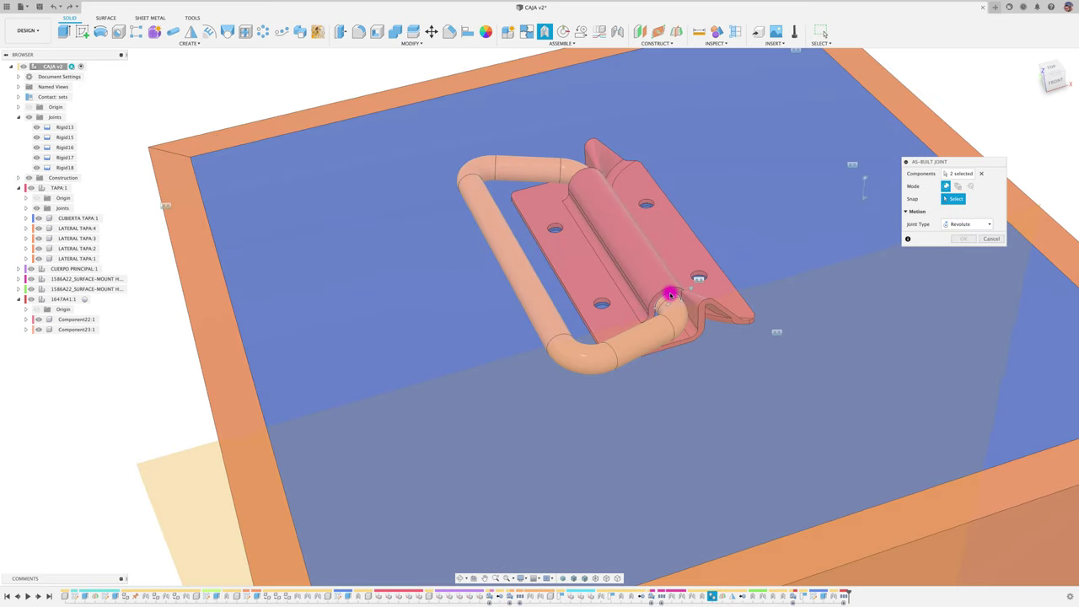
click(670, 294)
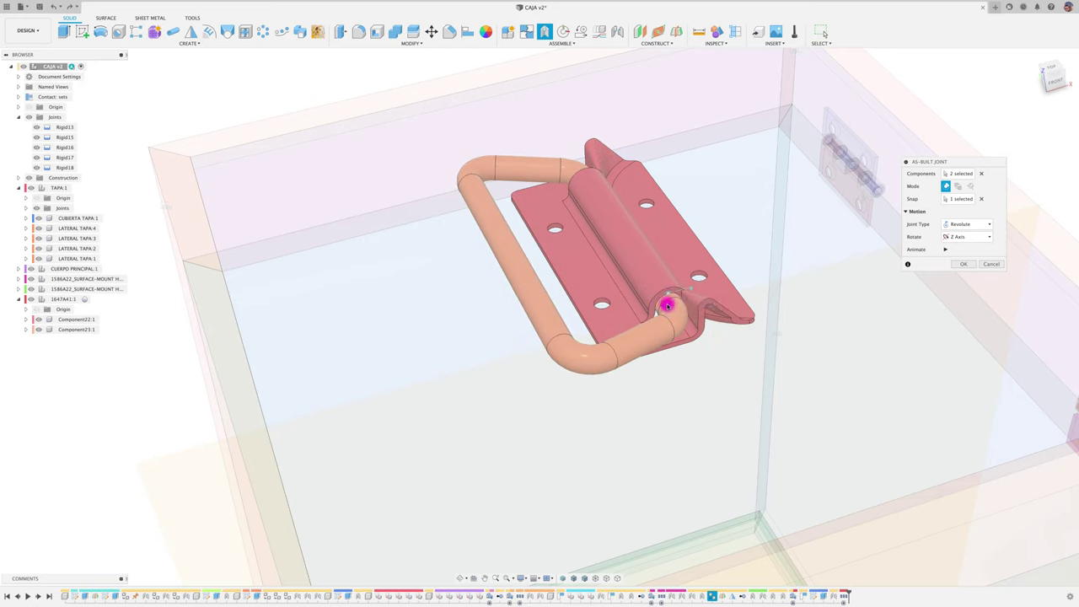
click(991, 264)
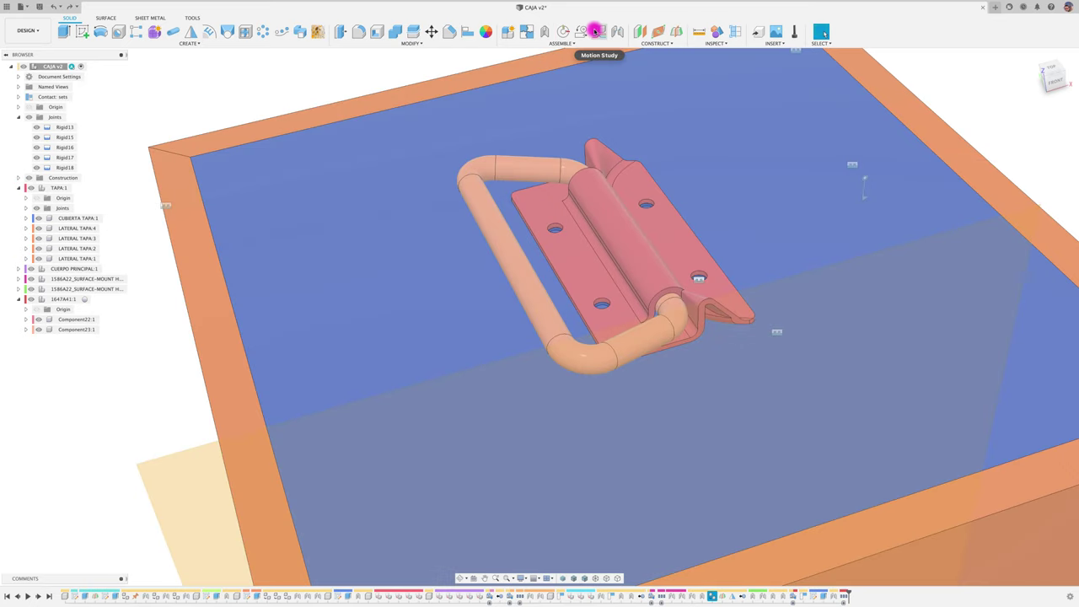
- Create a revolute as-built joint from hinge plate to grip, origin on the hinge pin, about Z
click(564, 44)
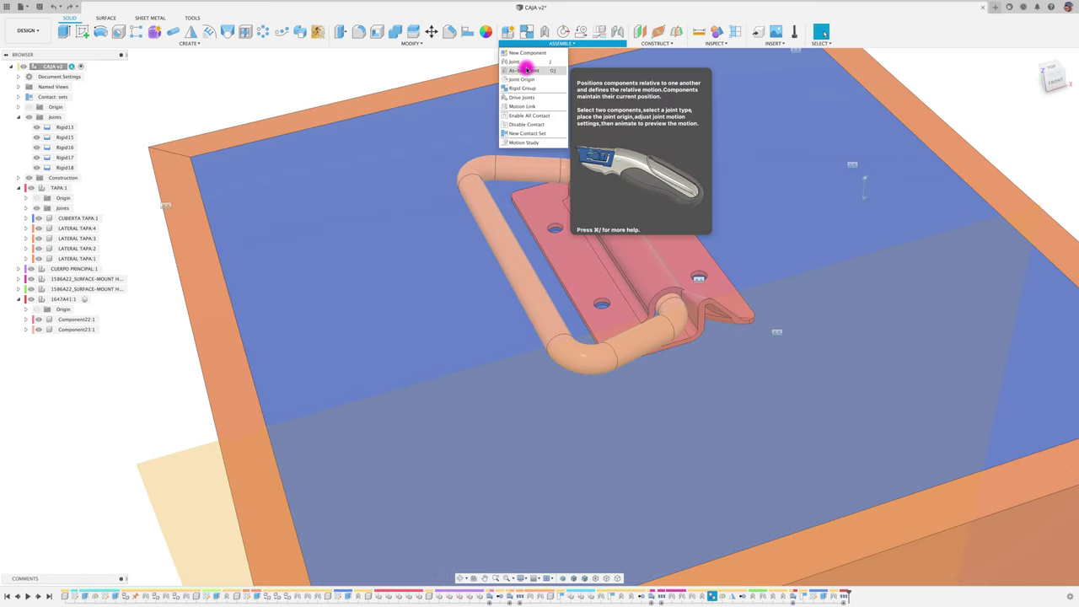
click(518, 70)
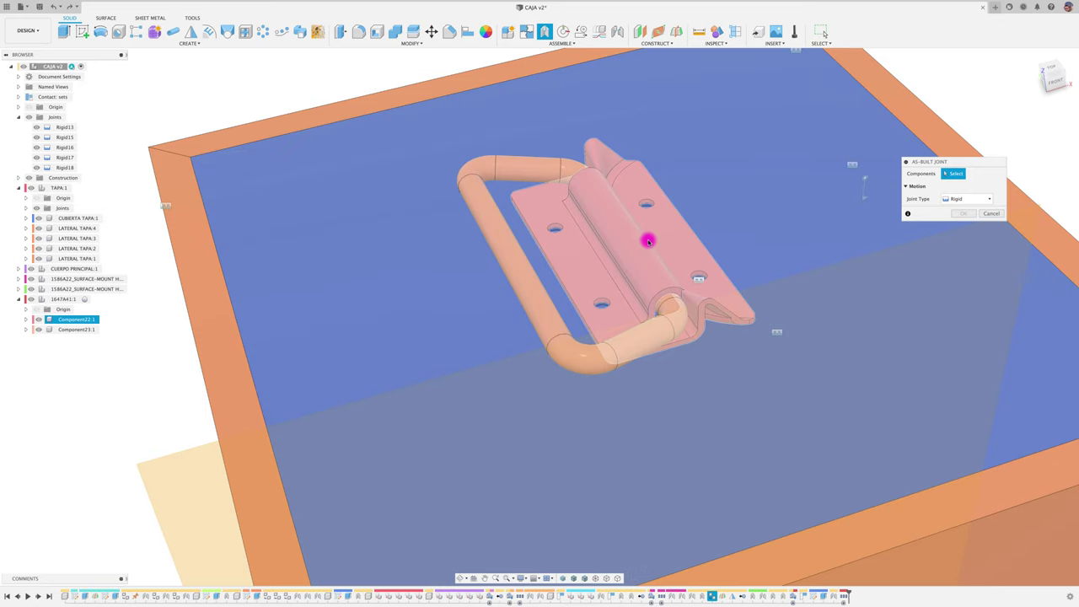
click(648, 239)
click(552, 175)
click(955, 198)
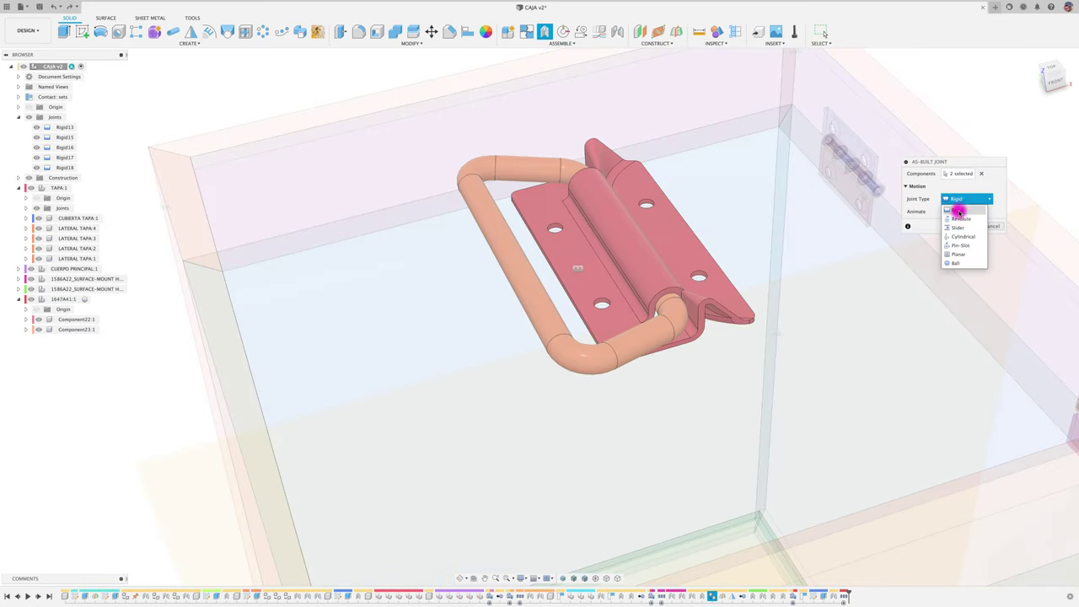
click(954, 219)
scroll(666, 304, up, 4)
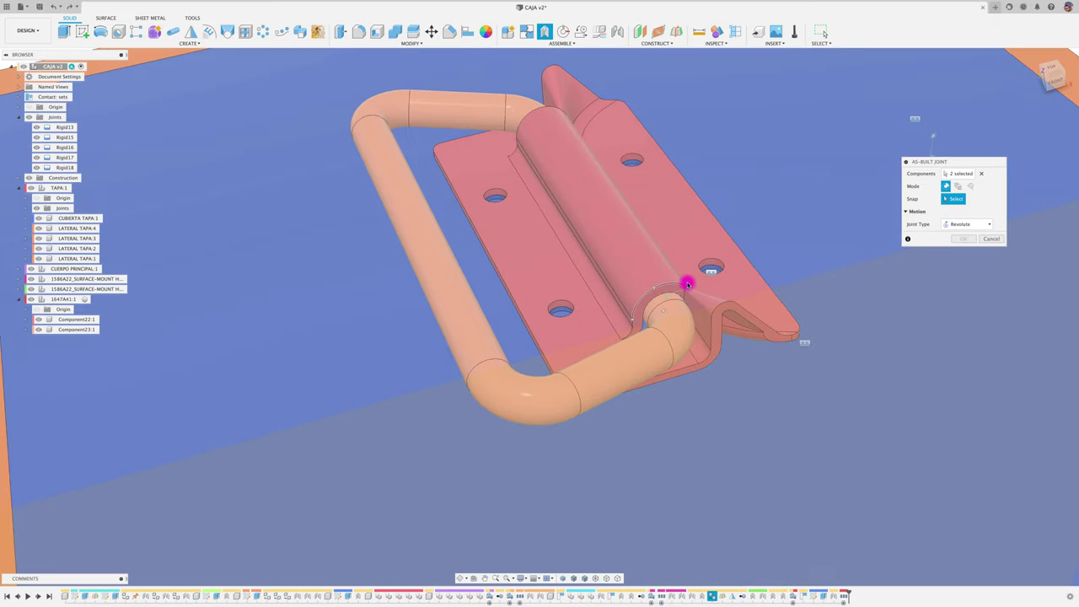
click(658, 298)
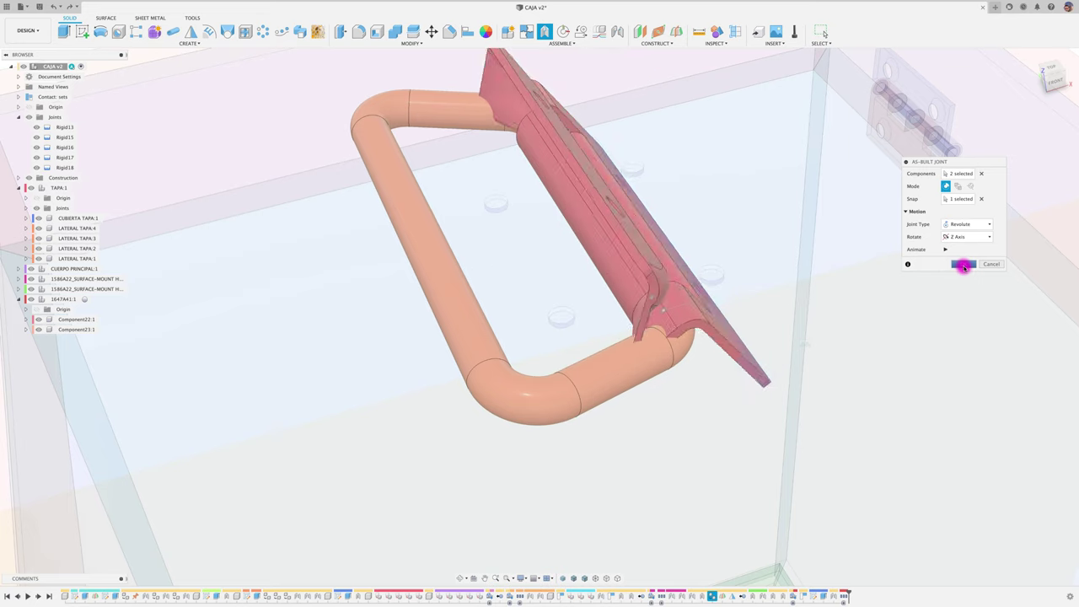
click(962, 265)
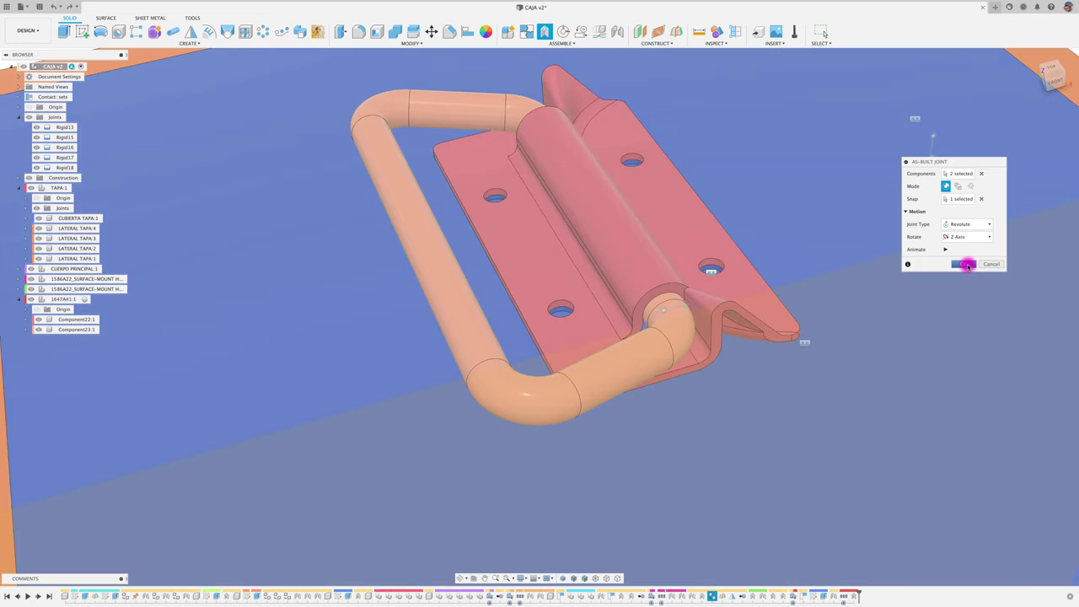
click(967, 264)
scroll(616, 349, down, 5)
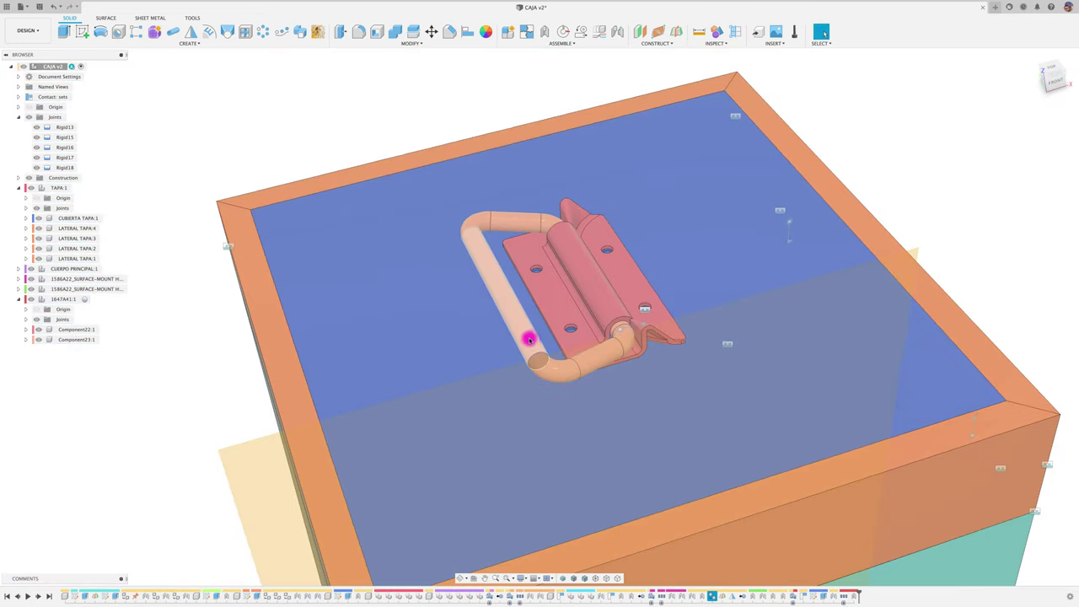
- Test-drag the handle, revert the lid to closed, and lock the lid's hinge joint
mouse_move(528, 339)
mouse_down()
mouse_move(557, 287)
mouse_move(597, 250)
mouse_move(618, 296)
mouse_move(700, 326)
mouse_move(686, 308)
mouse_move(552, 311)
mouse_up()
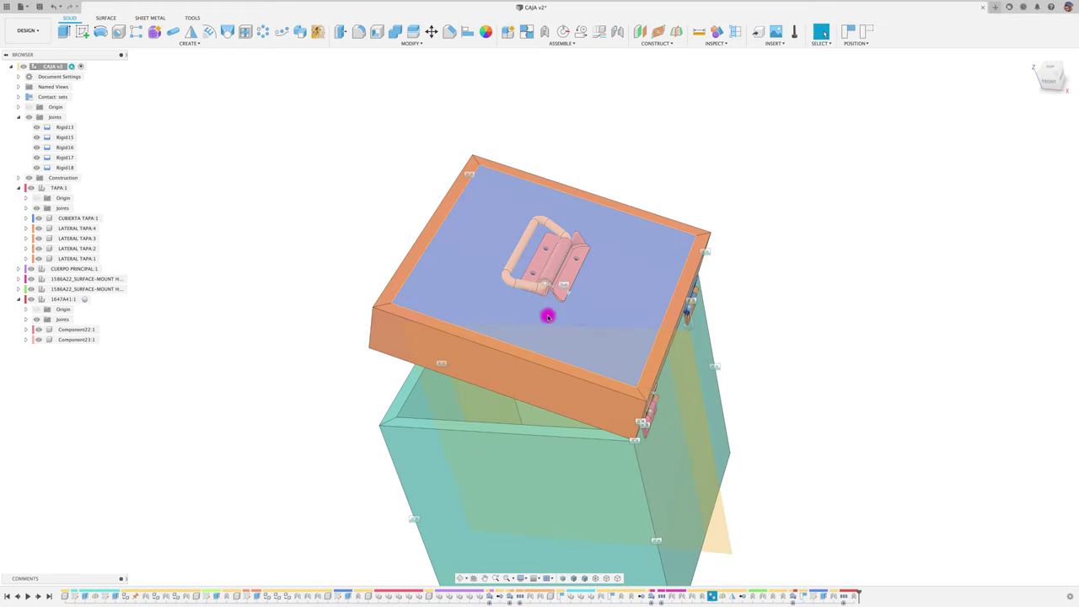
click(866, 32)
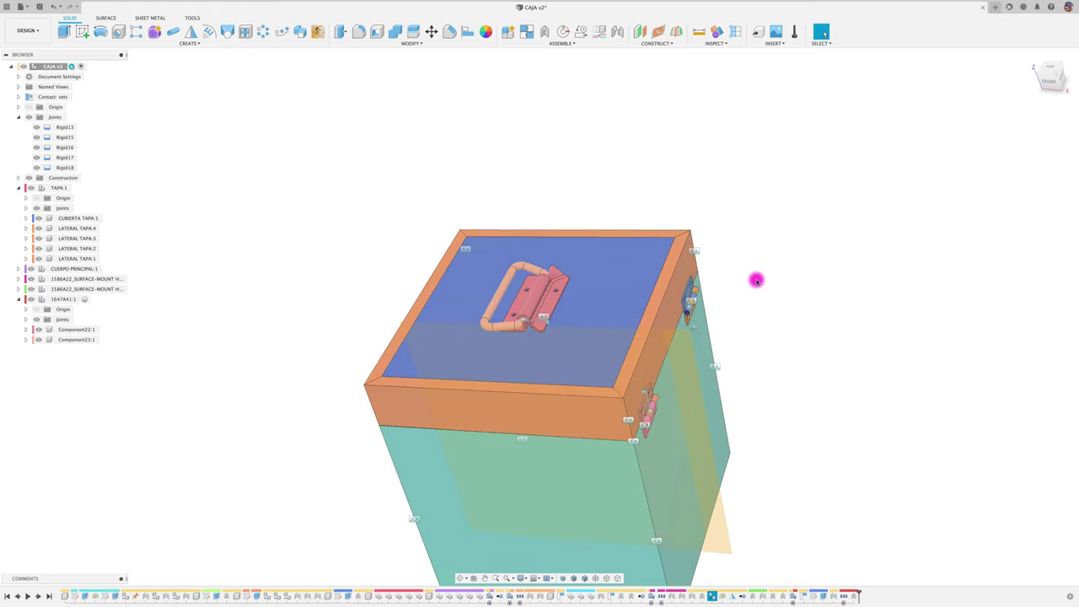
right_click(694, 328)
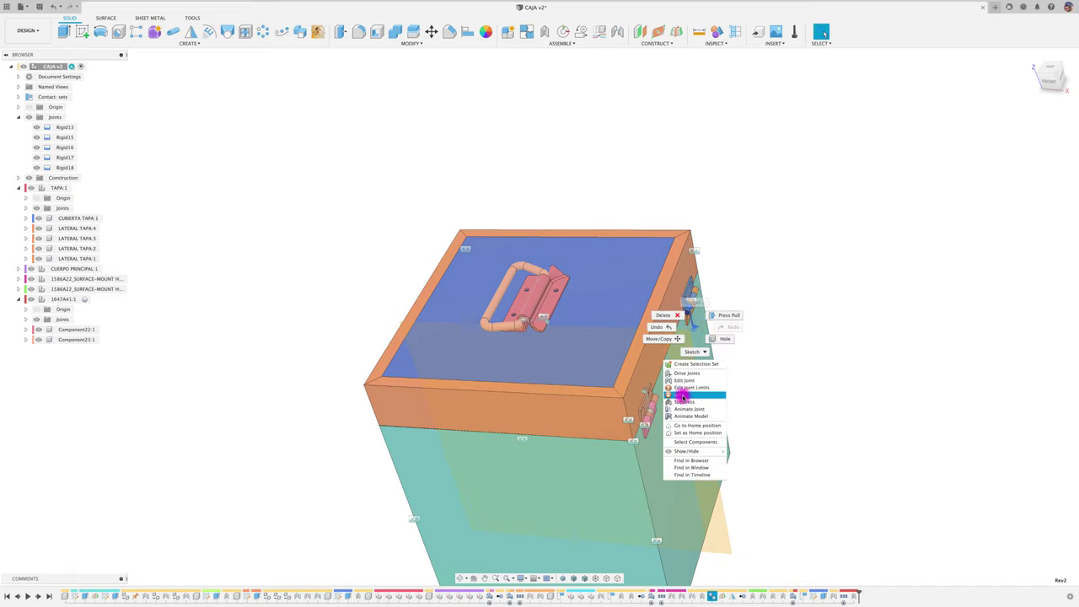
click(683, 395)
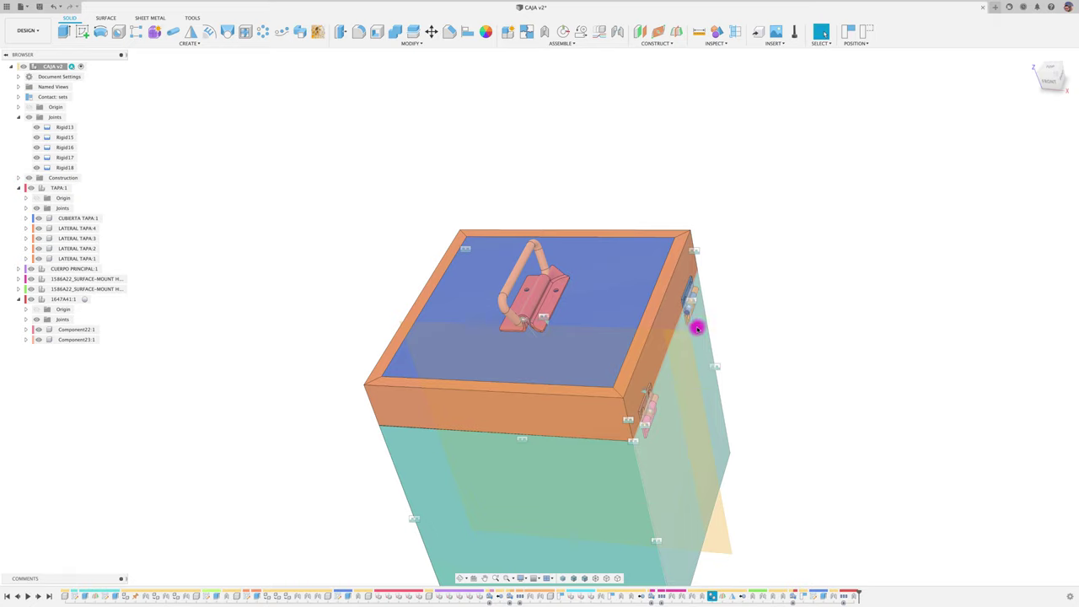
- Unlock the hinge joint and swing the lid open on its hinges
right_click(693, 327)
click(687, 388)
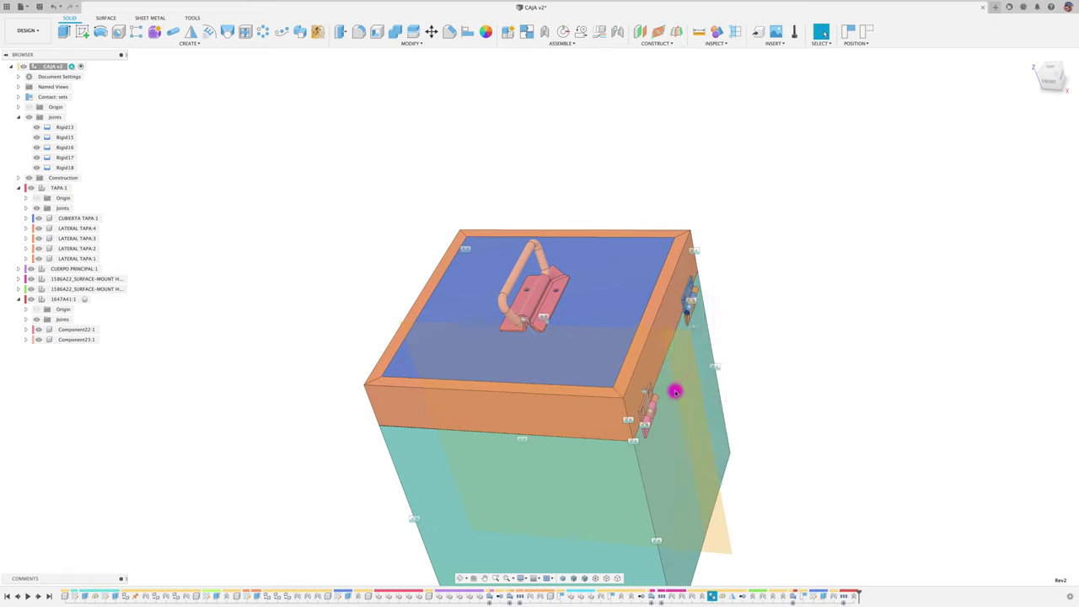
mouse_move(497, 405)
mouse_down()
mouse_move(528, 375)
mouse_move(762, 360)
mouse_up()
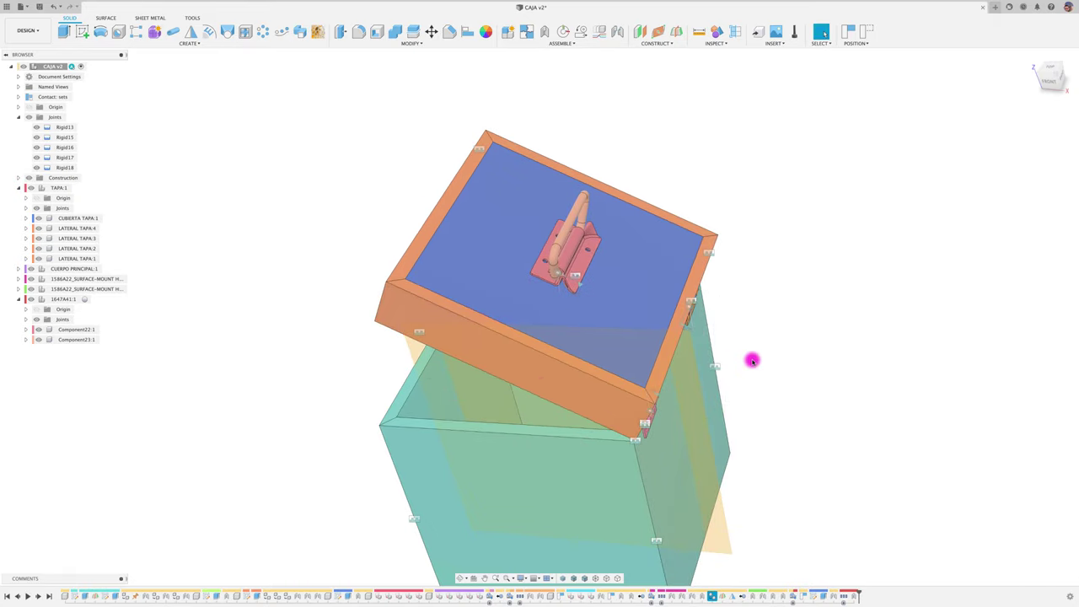